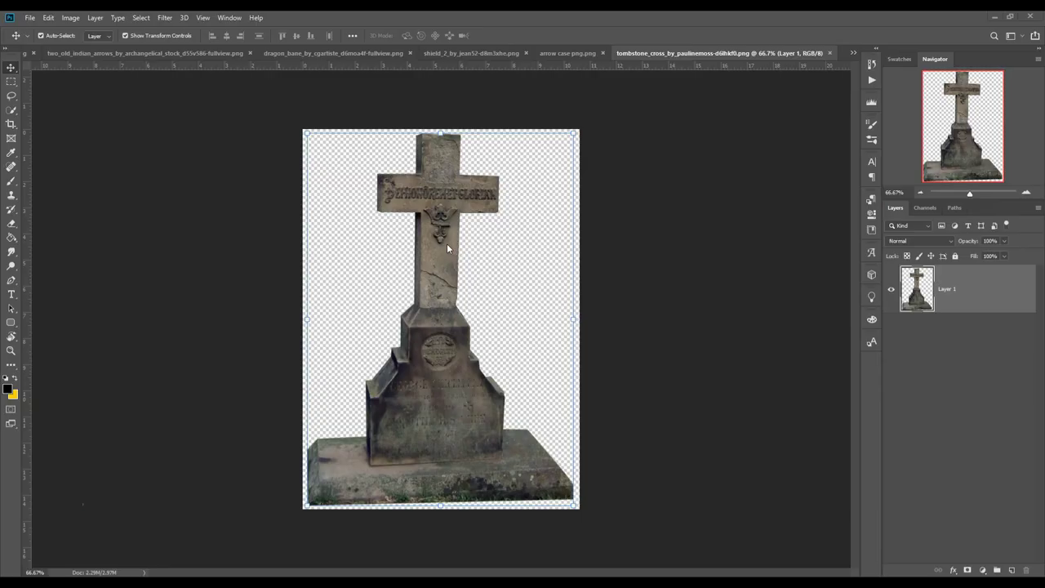
Open the File menu to start a new document.
click(31, 18)
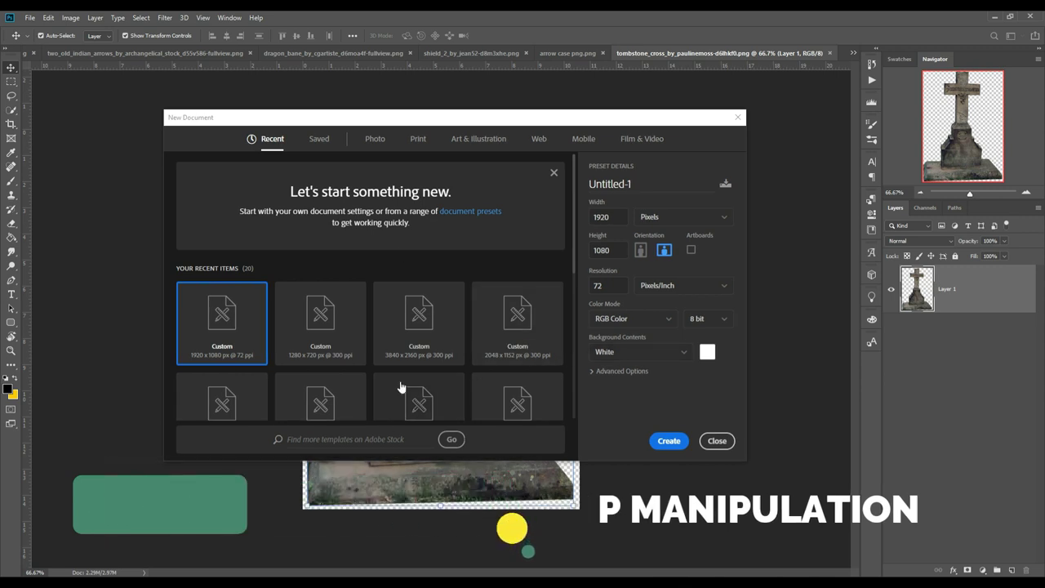
Create a 3840x2160 document and crop it to a portrait canvas about 5.88 in wide.
click(433, 355)
click(679, 443)
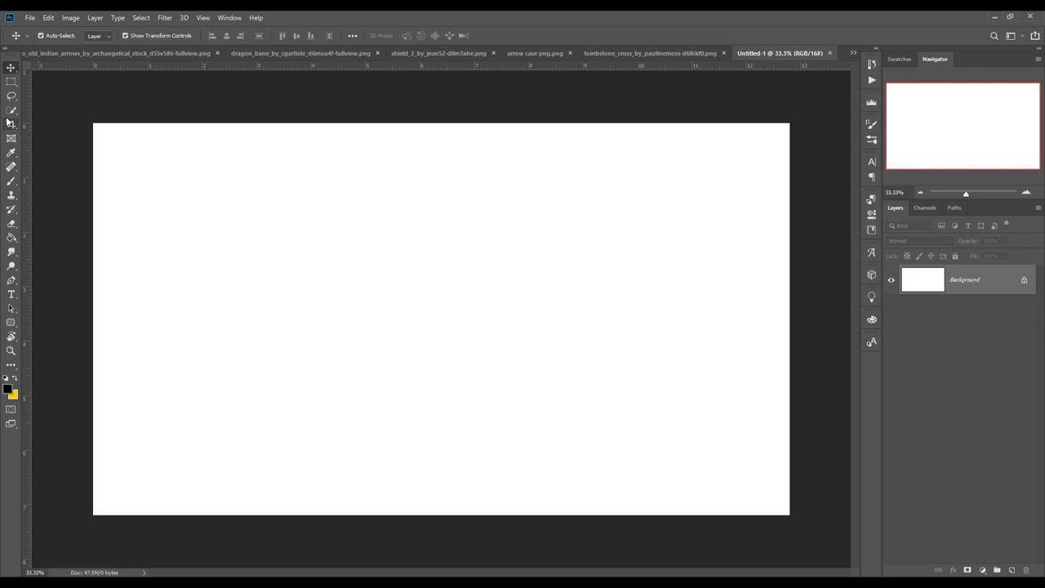
click(10, 123)
drag(95, 320, 264, 339)
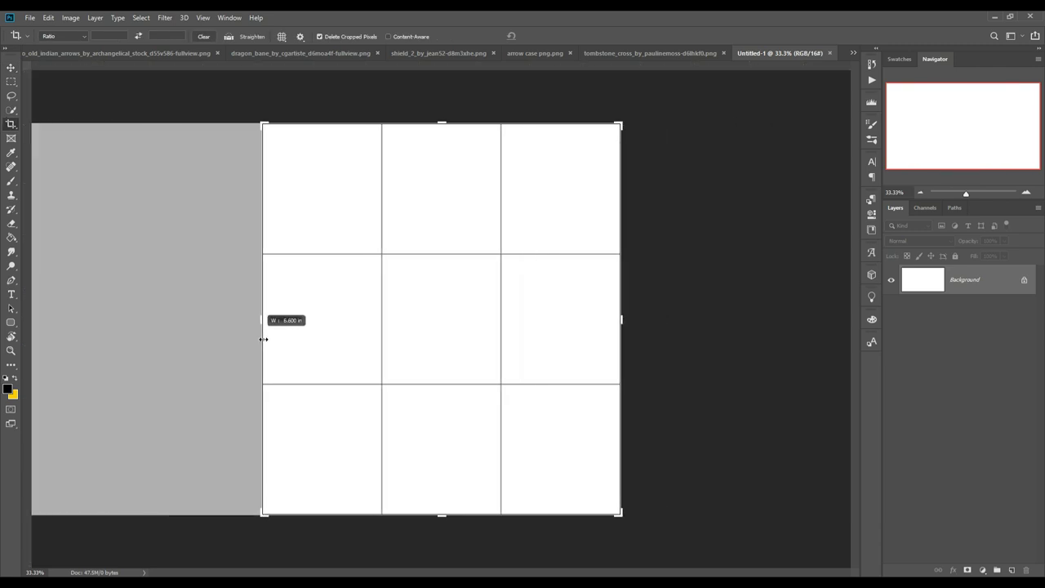
drag(264, 339, 284, 340)
click(550, 37)
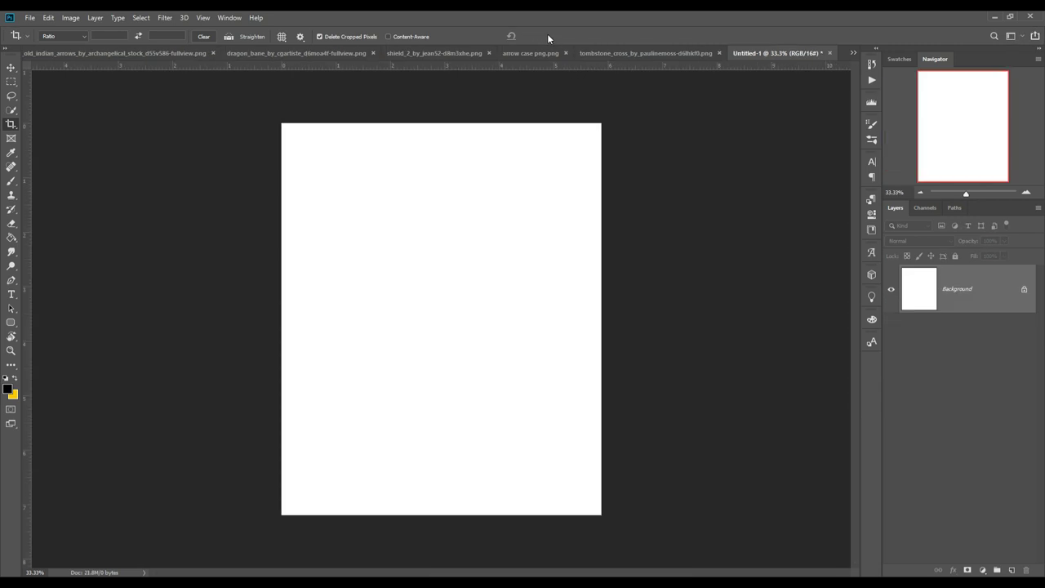
click(9, 70)
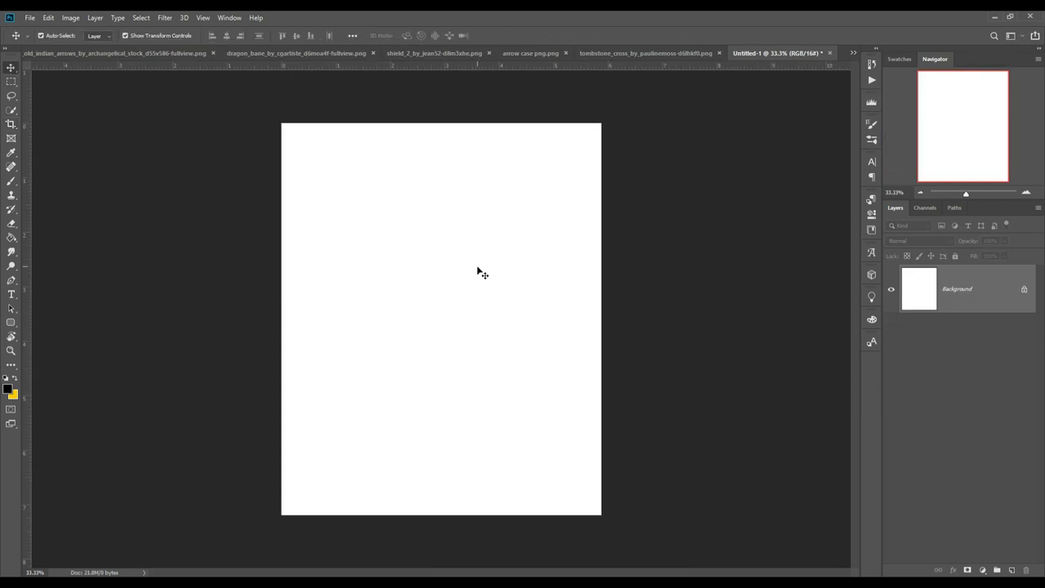
Bring up Skeleton pilae.png from the document list and float it in its own window.
key(ctrl+plus)
key(ctrl+minus)
click(279, 53)
click(156, 55)
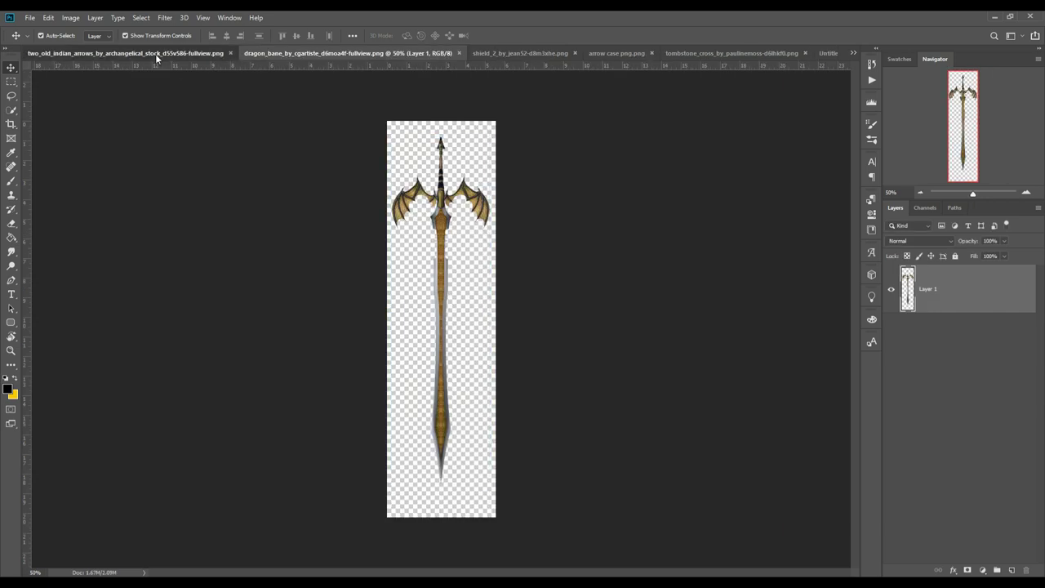
click(853, 53)
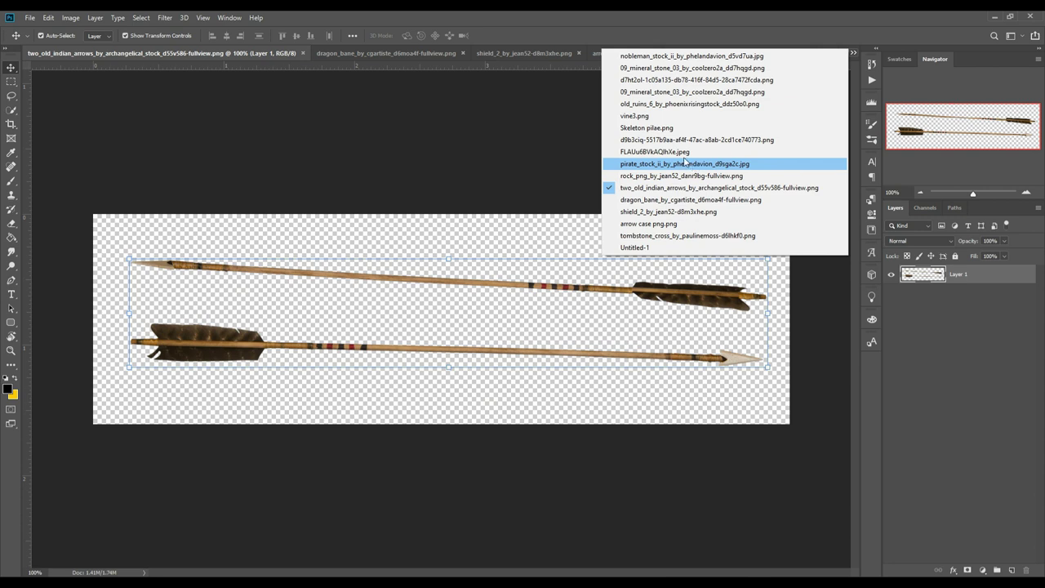
click(664, 128)
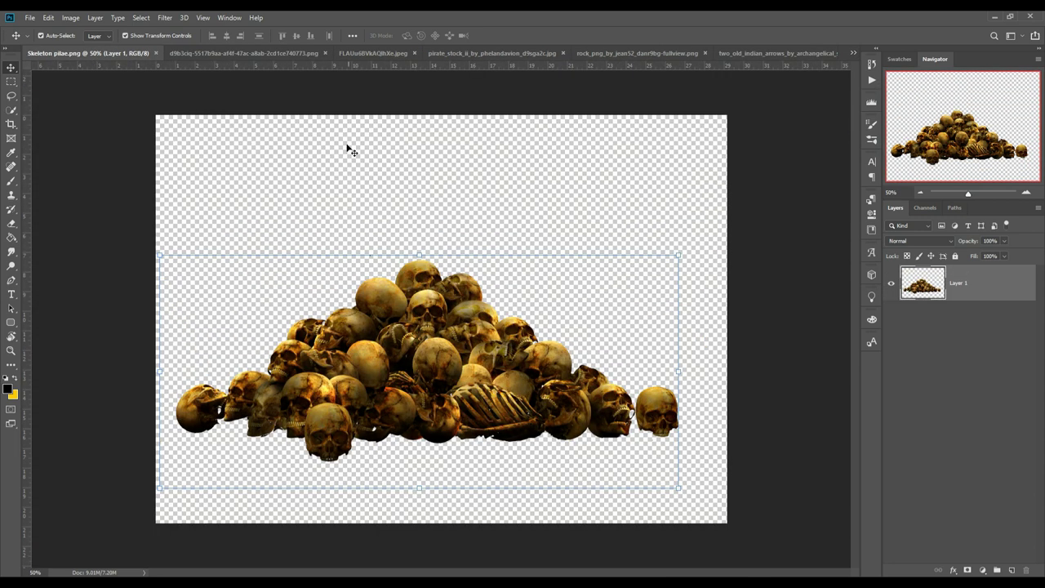
drag(83, 54, 578, 152)
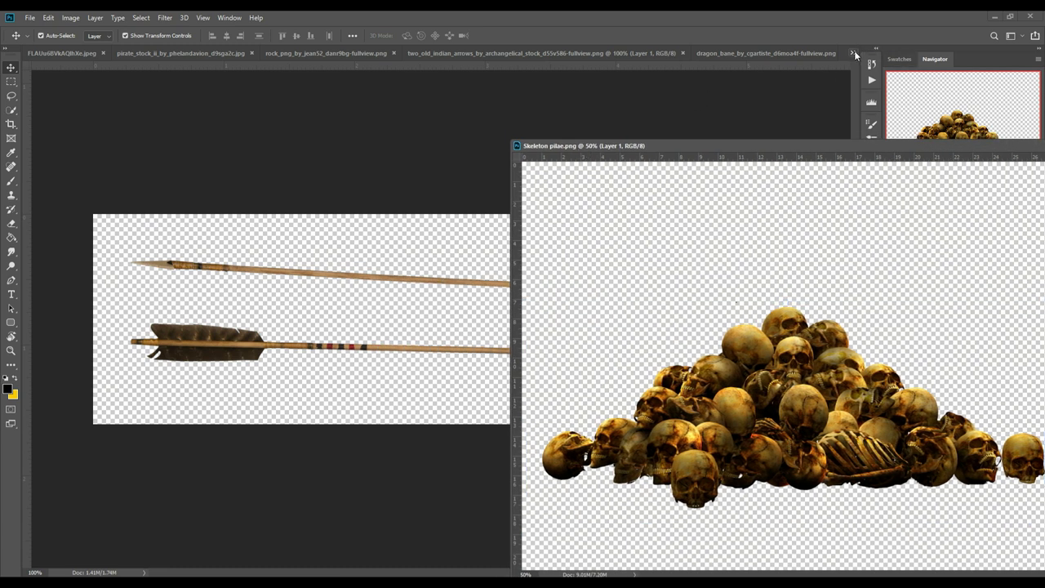
Copy the skull pile onto Untitled-1 as a new layer and minimize its floating window.
click(854, 50)
click(651, 237)
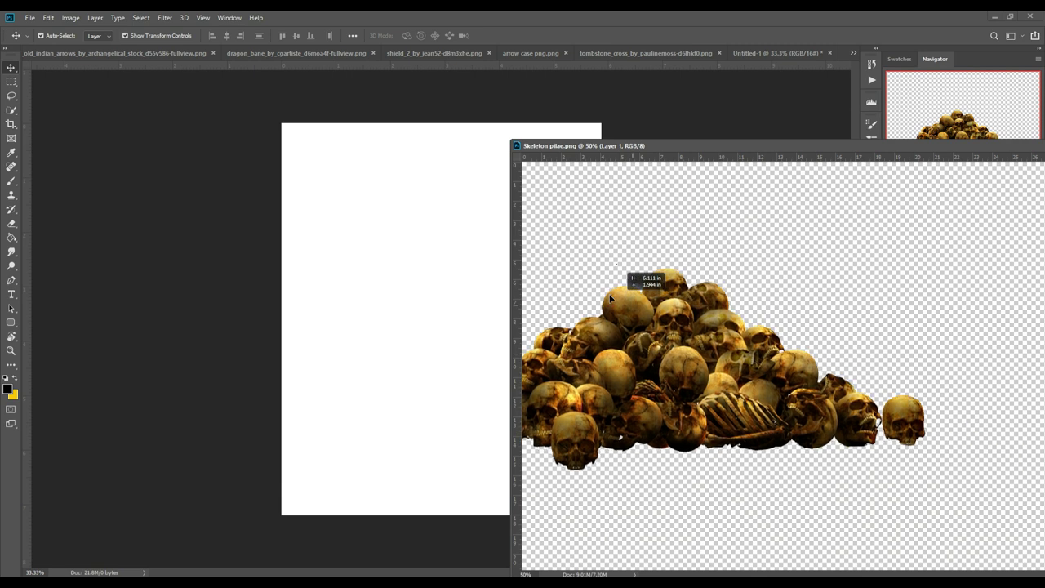
drag(753, 347, 479, 266)
click(505, 235)
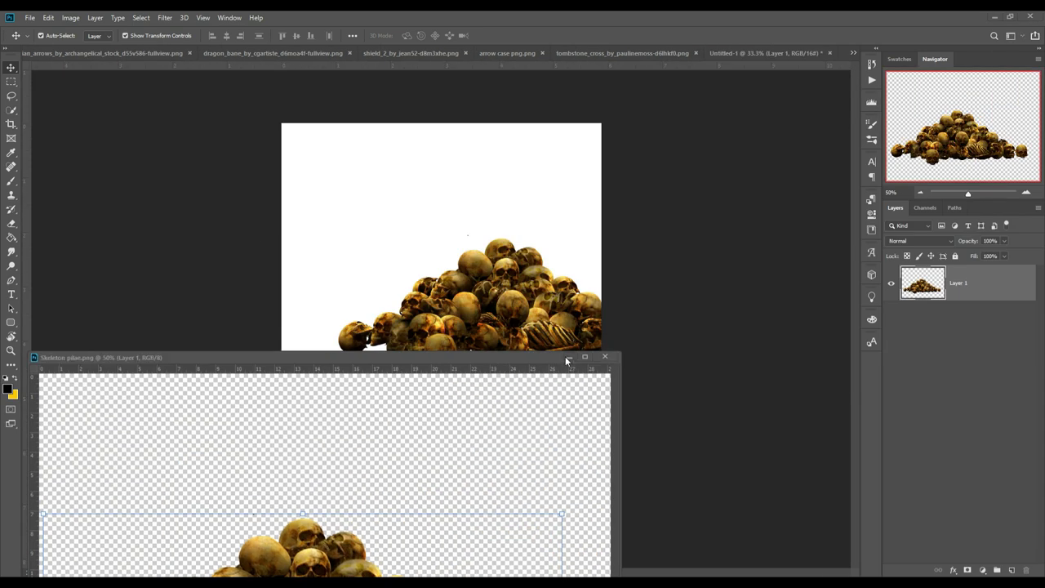
click(568, 360)
Scale the skull layer down to about 56% and centre it on the canvas.
drag(688, 279, 630, 334)
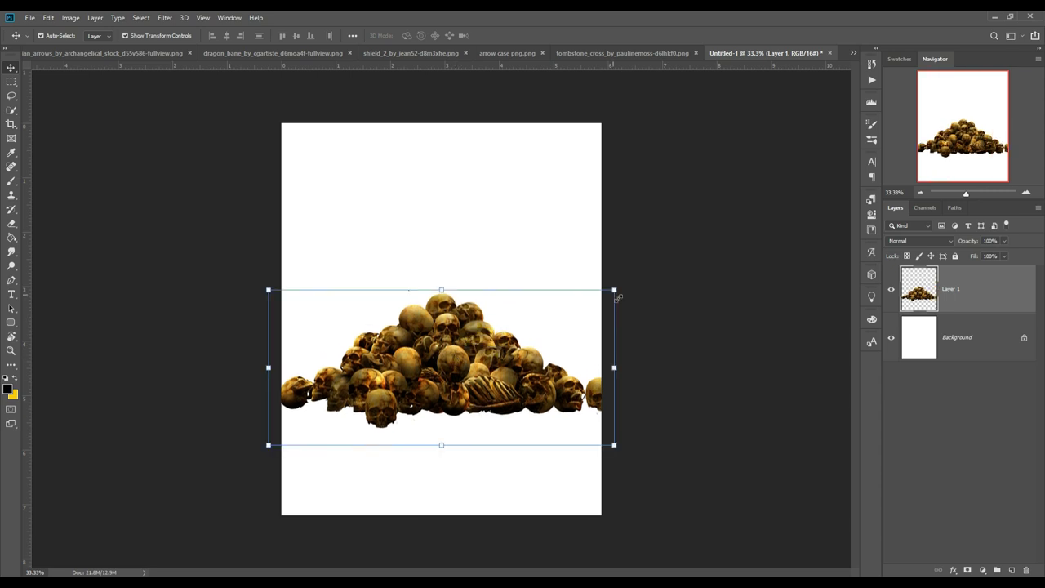
drag(618, 294, 504, 350)
drag(391, 402, 446, 324)
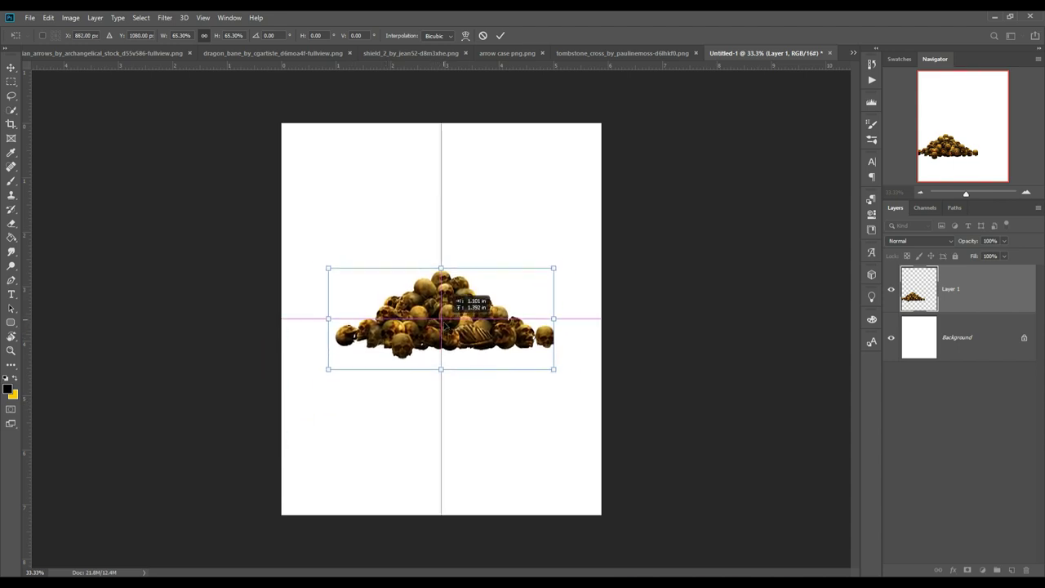
drag(555, 268, 531, 287)
drag(463, 327, 473, 327)
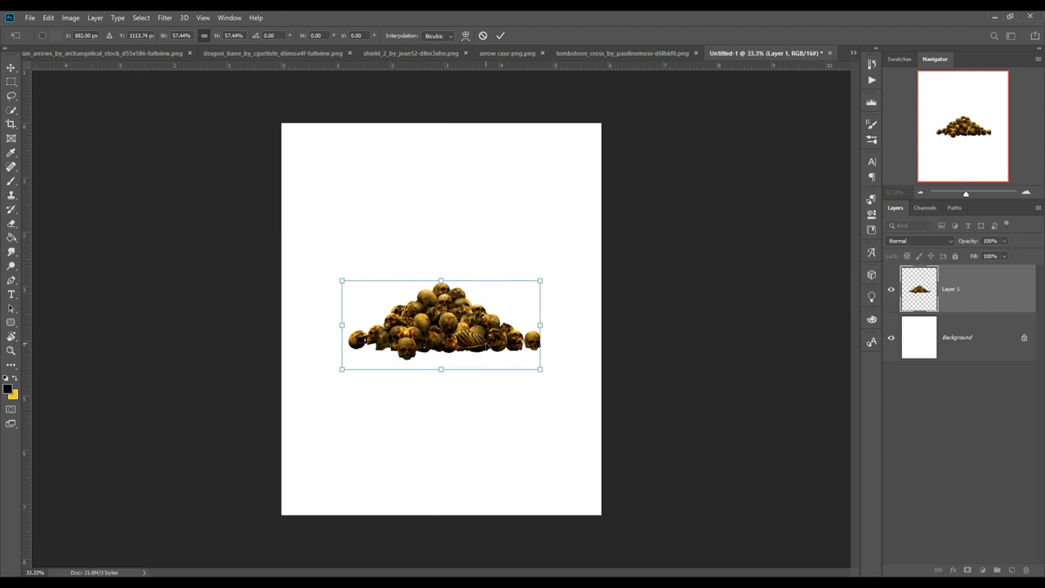
drag(549, 284, 545, 288)
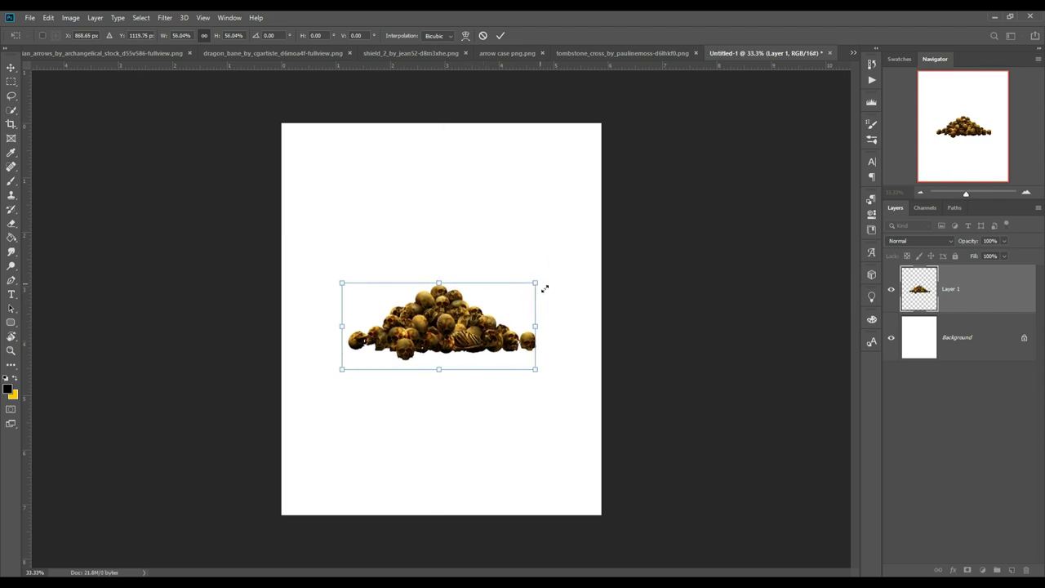
click(501, 36)
right_click(990, 290)
Open the Camera Raw Filter on the skulls, lower Saturation to -43 and tweak Shadows.
click(1016, 292)
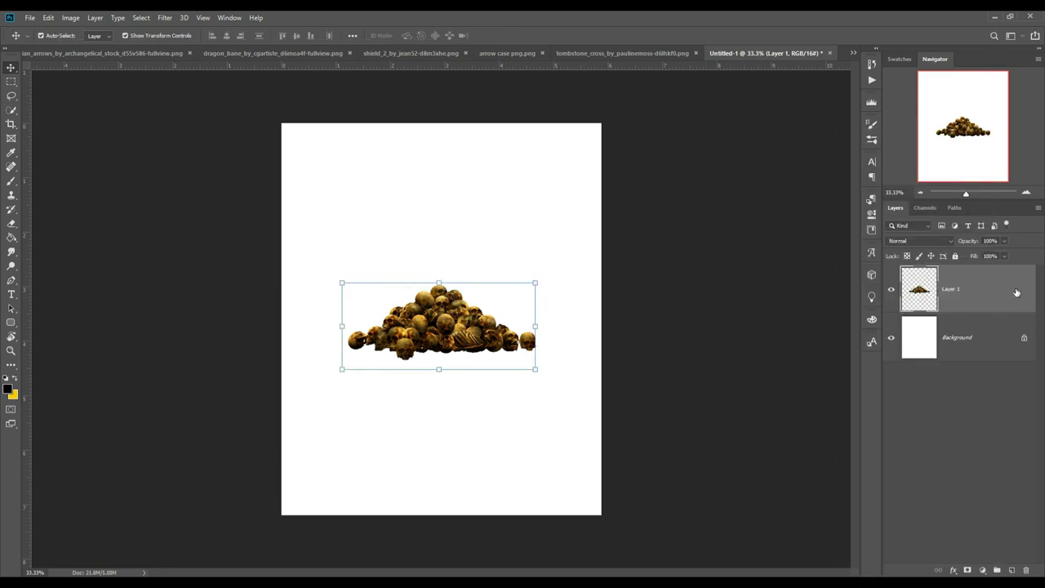
click(168, 18)
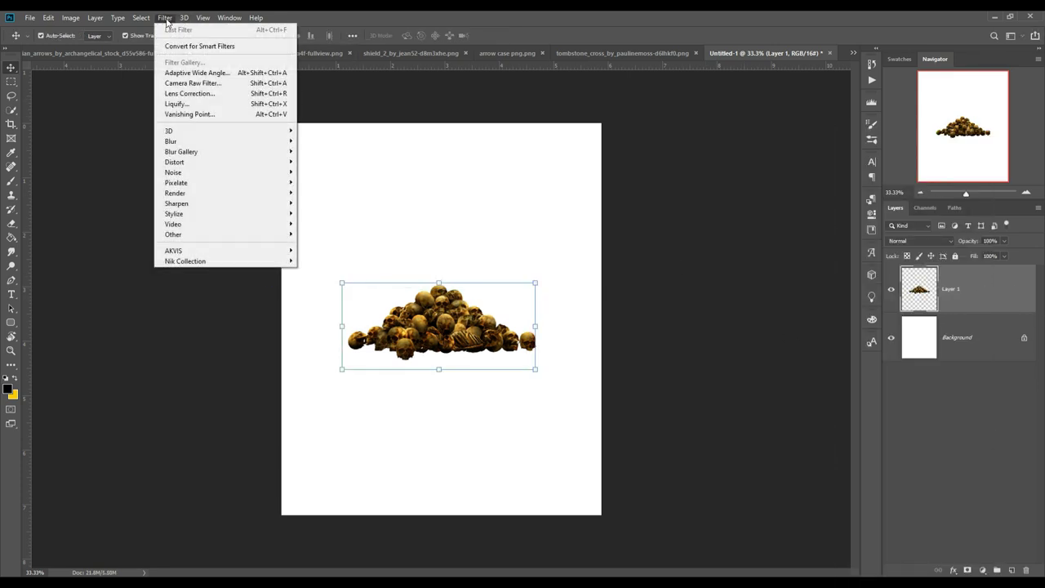
key(Escape)
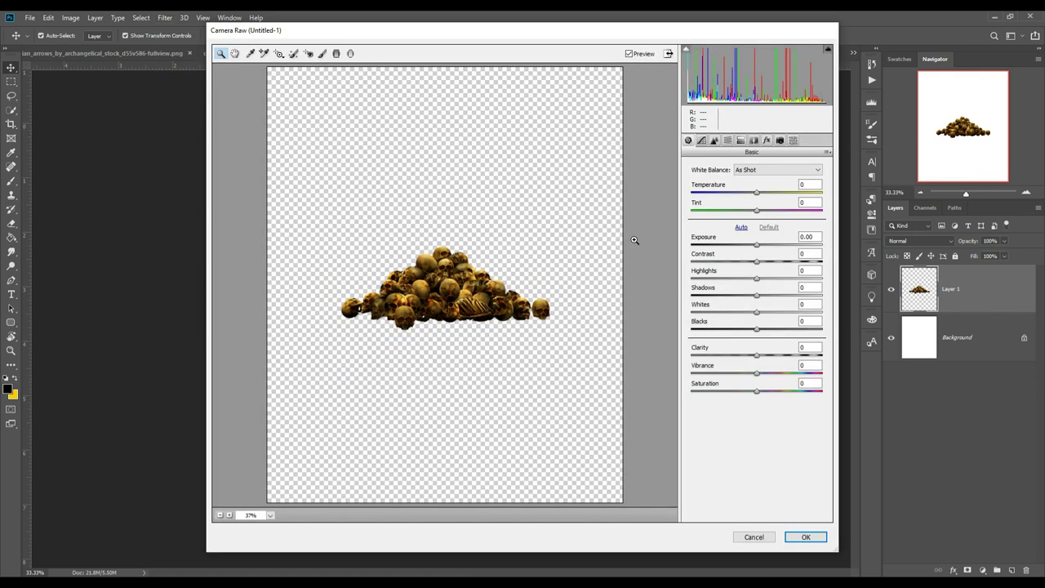
key(ctrl+plus)
key(ctrl+plus)
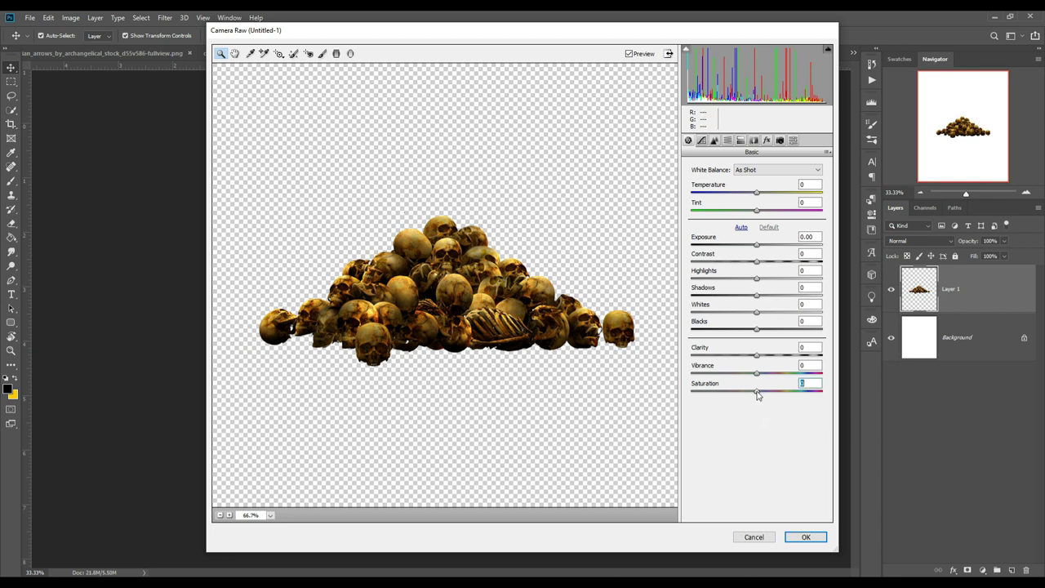
drag(756, 396, 735, 395)
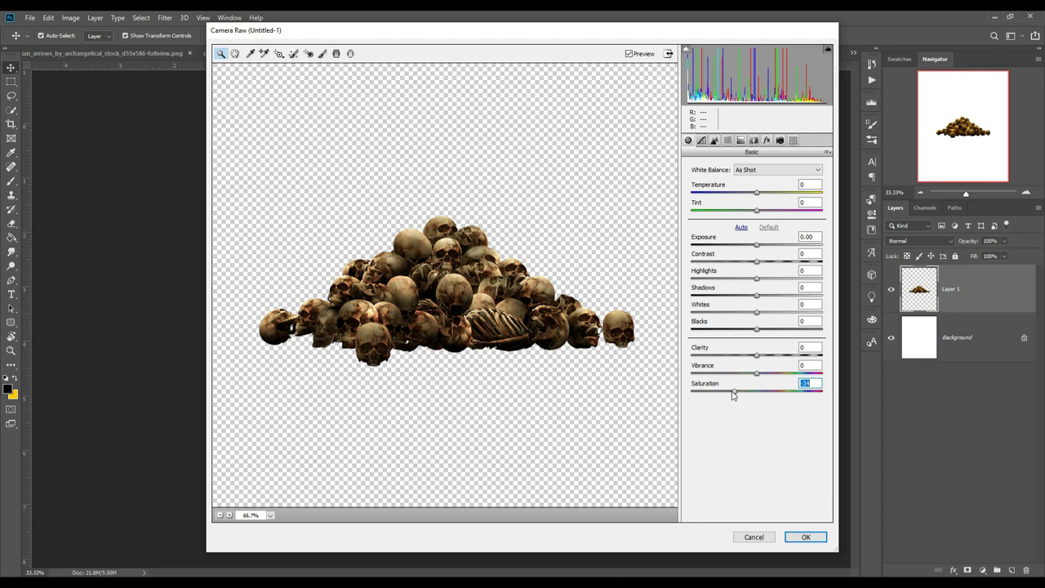
drag(758, 299, 755, 300)
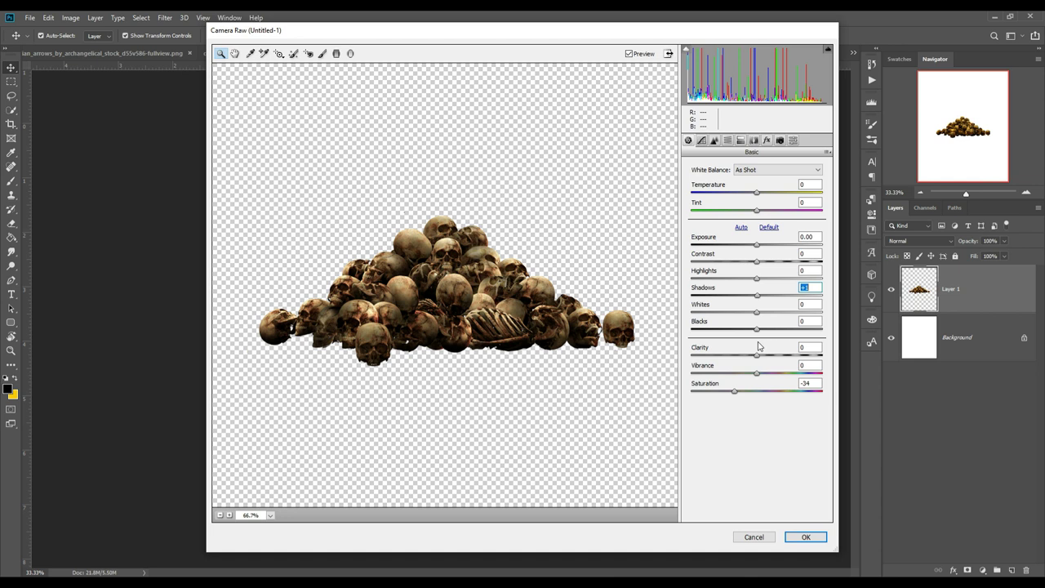
drag(736, 395, 730, 396)
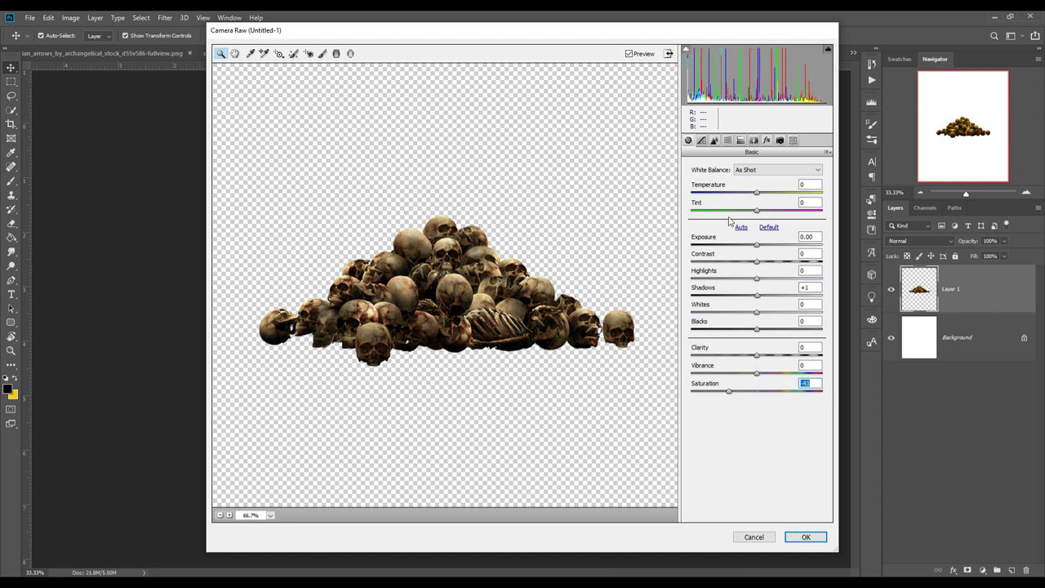
Darken the Tone Curve darks, cool the Temperature, raise Contrast to +25, and apply.
click(701, 140)
drag(758, 374, 751, 374)
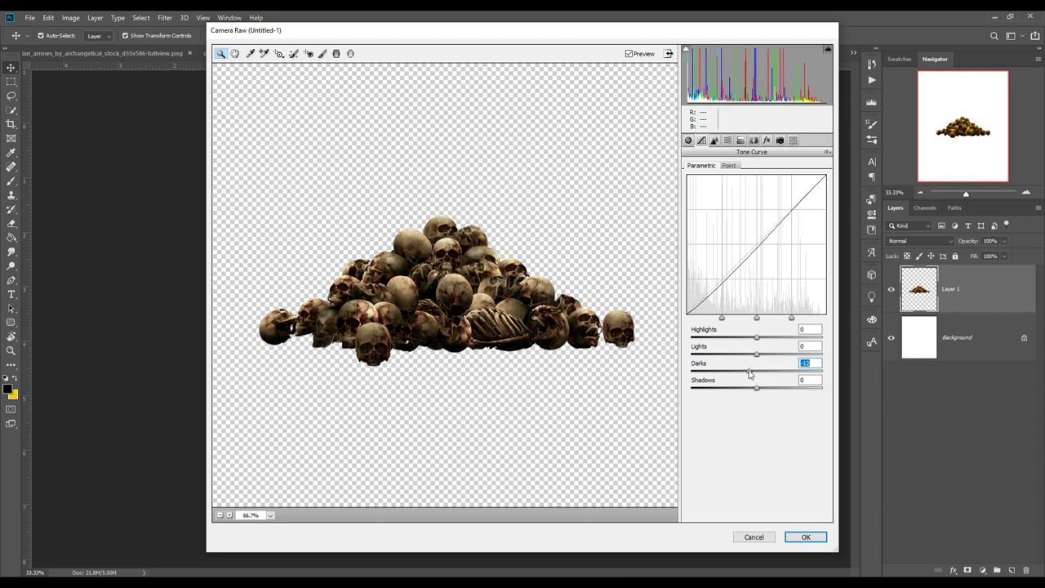
click(689, 141)
drag(756, 194, 741, 196)
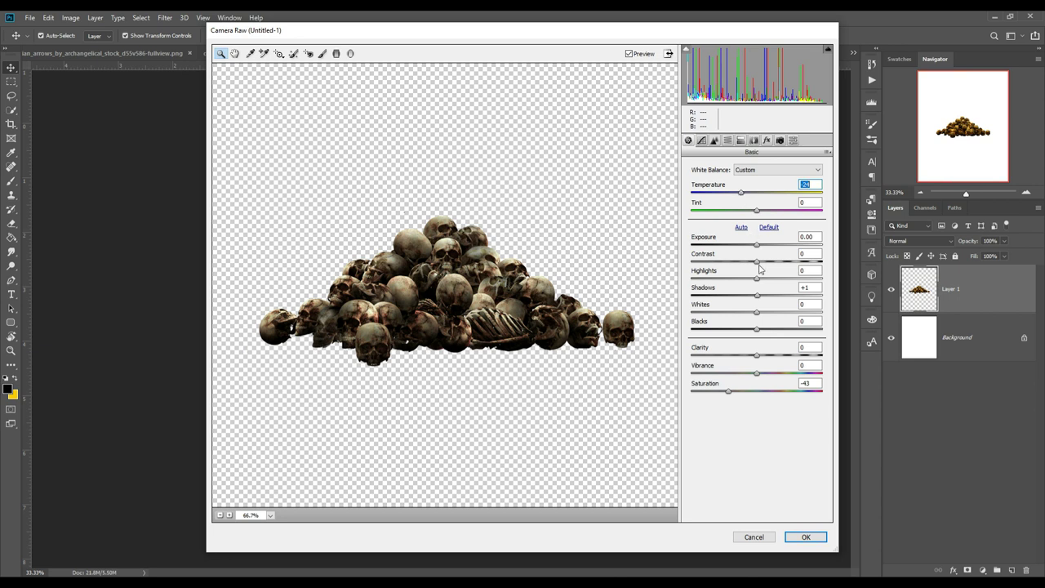
mouse_move(758, 262)
mouse_down()
mouse_move(780, 262)
mouse_move(758, 245)
mouse_up()
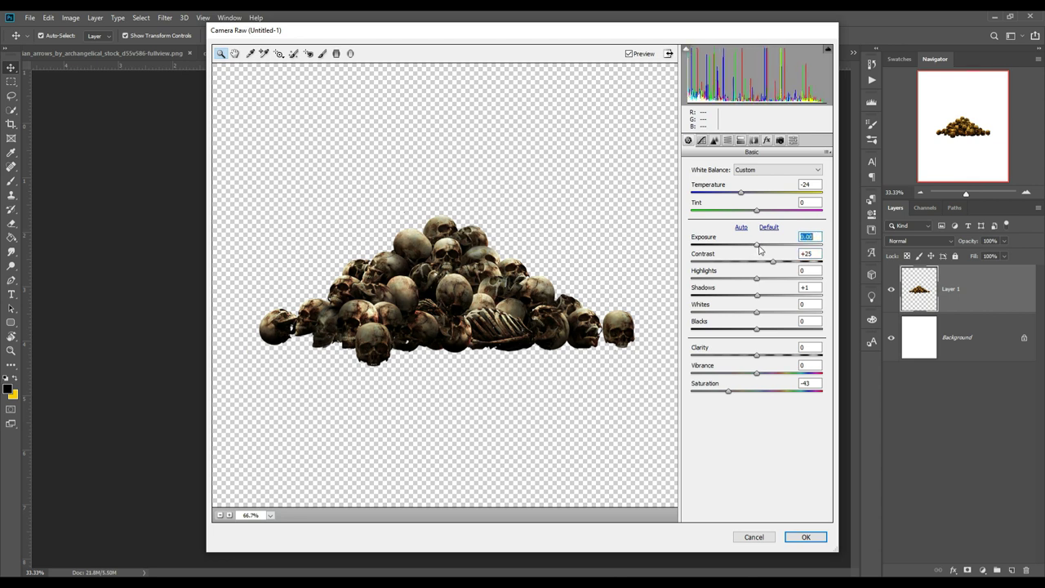
drag(742, 195, 737, 195)
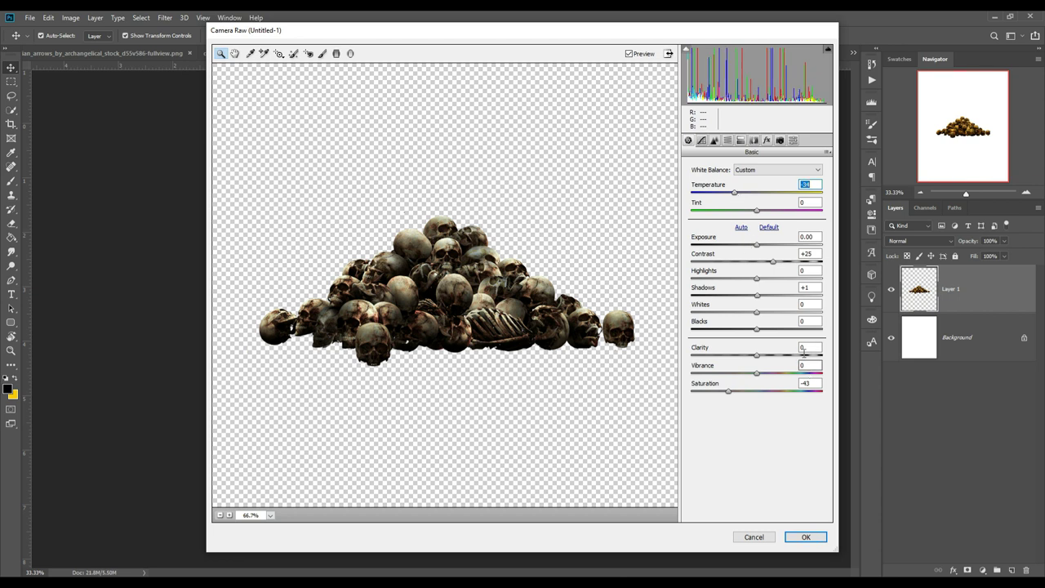
click(805, 538)
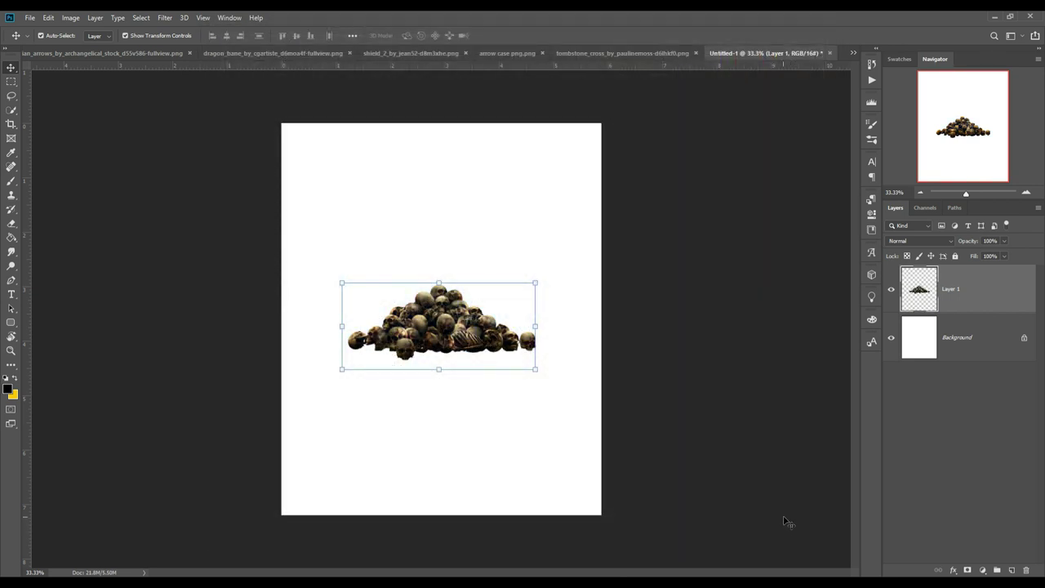
Duplicate the skull layer and place a transformed copy at the lower left.
right_click(1007, 292)
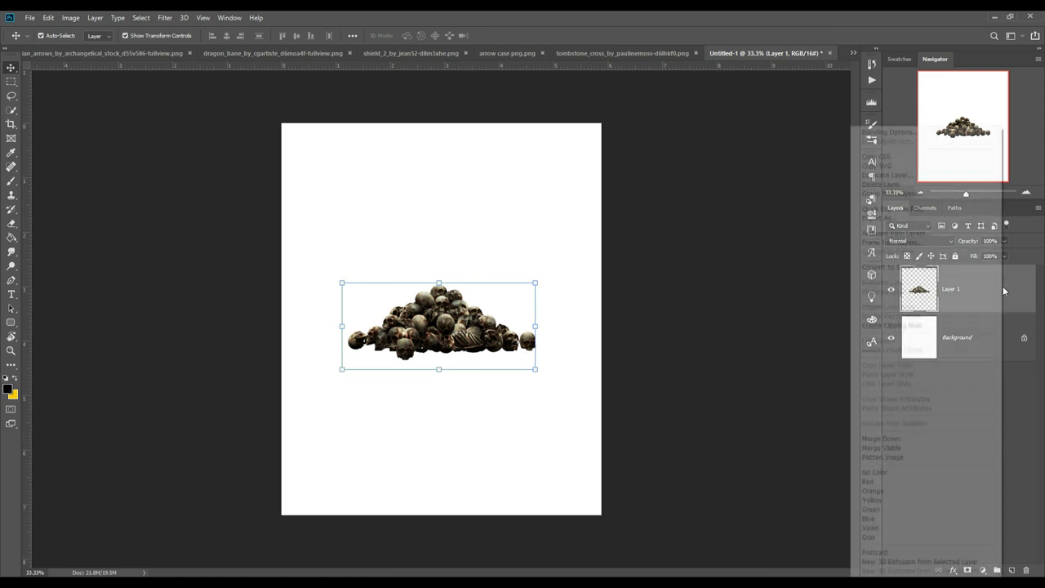
click(890, 175)
click(612, 172)
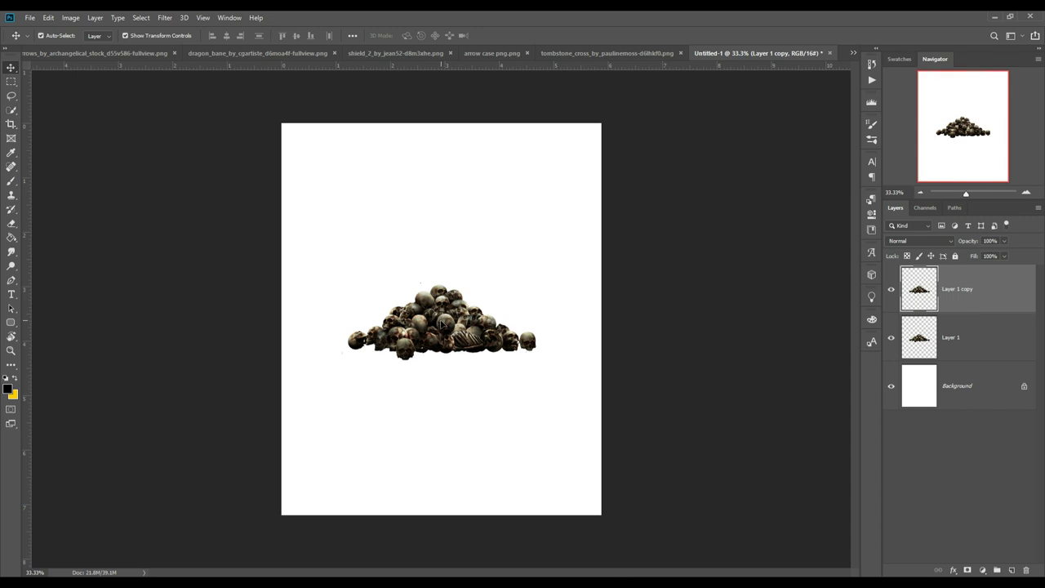
mouse_move(442, 325)
mouse_down()
mouse_move(356, 382)
mouse_move(495, 382)
mouse_up()
key(ctrl+t)
drag(600, 429, 511, 494)
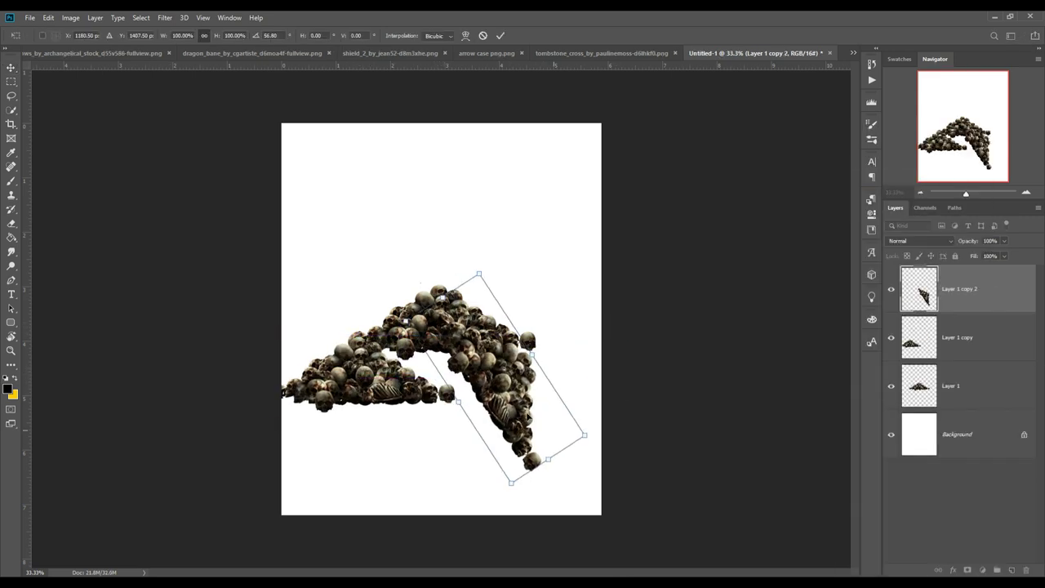
key(Return)
key(ctrl+j)
key(ctrl+t)
key(Return)
Add more skull copies, spreading them toward the upper left and further right.
right_click(1007, 291)
click(890, 175)
click(611, 172)
mouse_move(562, 411)
mouse_down()
mouse_move(439, 352)
mouse_move(377, 447)
mouse_move(531, 482)
mouse_move(454, 453)
mouse_move(248, 495)
mouse_move(542, 490)
mouse_move(400, 455)
mouse_up()
key(Return)
right_click(833, 125)
key(Escape)
click(612, 171)
key(Return)
Add further enlarged skull copies to fill out the mound along the canvas bottom.
key(ctrl+j)
right_click(989, 337)
key(Escape)
key(ctrl+j)
key(ctrl+j)
drag(542, 549, 546, 554)
key(Return)
scroll(964, 408, down, 1)
right_click(964, 383)
Merge the skull copies into one layer and switch to the nobleman photo.
click(866, 436)
click(854, 53)
click(645, 51)
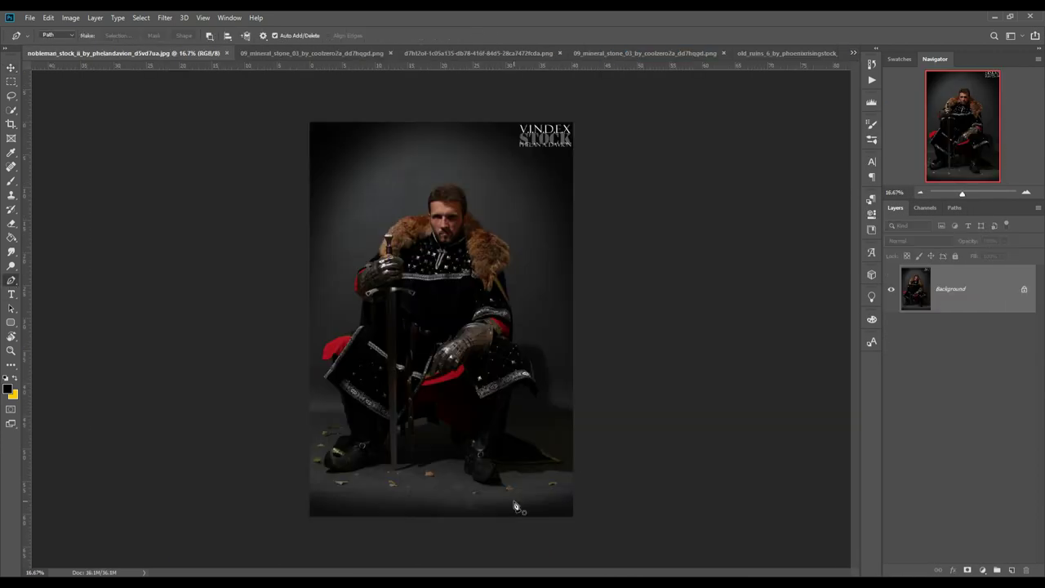
scroll(514, 507, up, 10)
scroll(565, 332, down, 3)
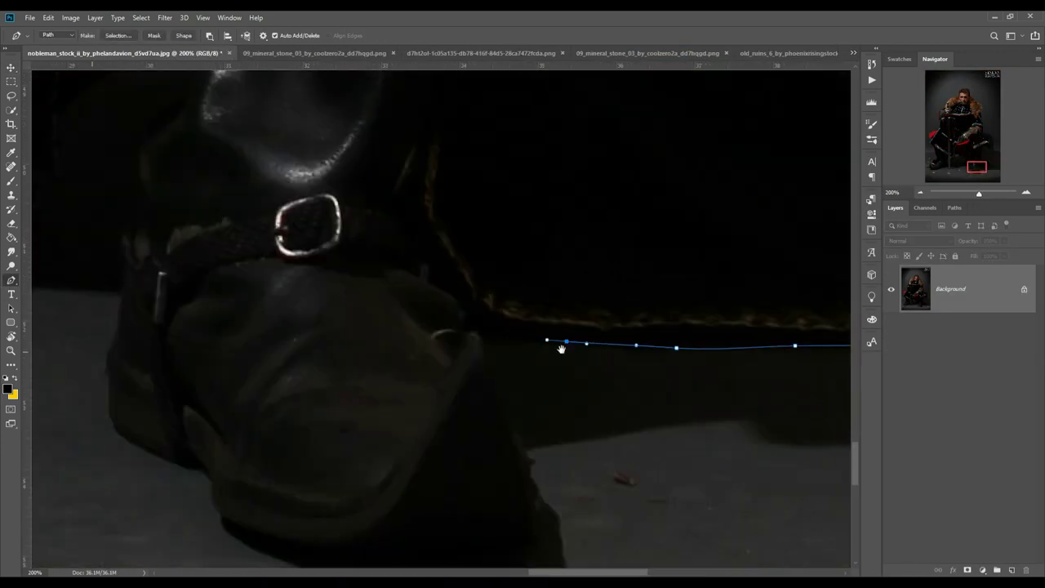
drag(534, 486, 476, 315)
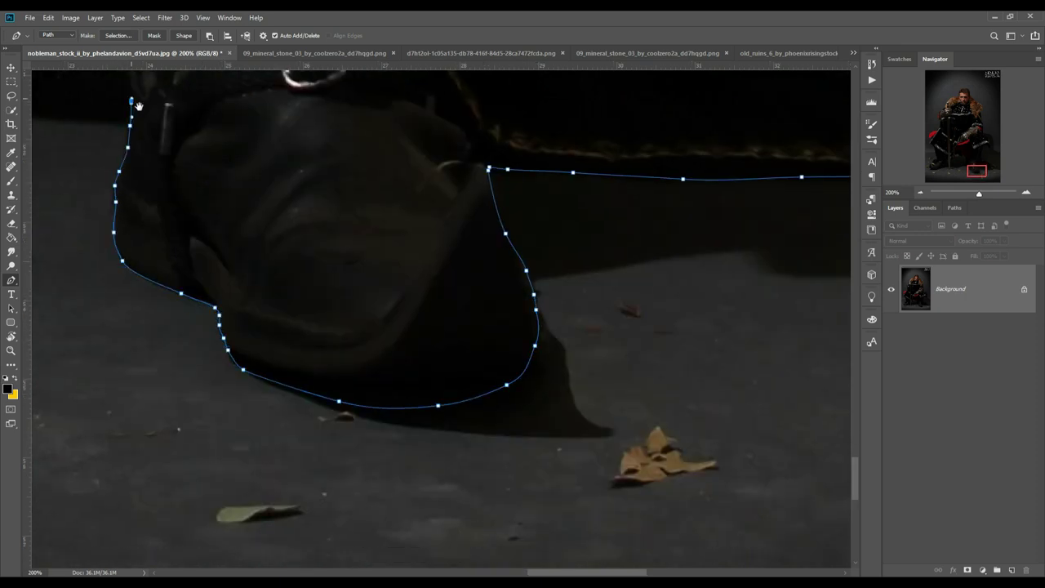
drag(139, 107, 455, 287)
drag(334, 359, 471, 484)
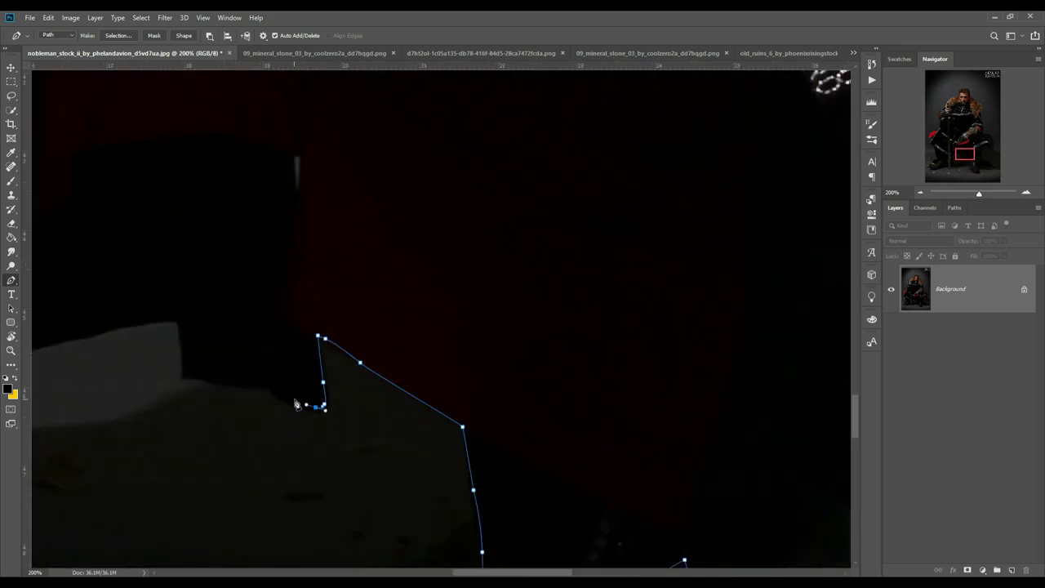
drag(78, 344, 597, 261)
drag(494, 547, 485, 337)
mouse_move(439, 97)
mouse_down()
mouse_move(583, 287)
mouse_move(564, 508)
mouse_move(408, 441)
mouse_move(415, 241)
mouse_up()
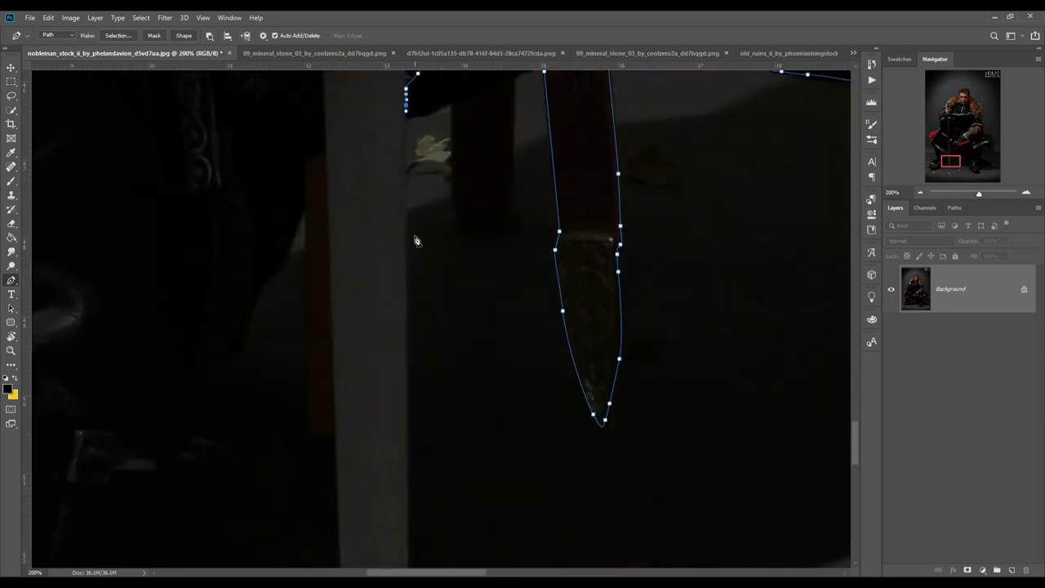
Trace the pen path around the chair leg, knife, boot and gold cuff.
scroll(415, 241, down, 5)
click(410, 365)
scroll(378, 293, up, 5)
click(443, 327)
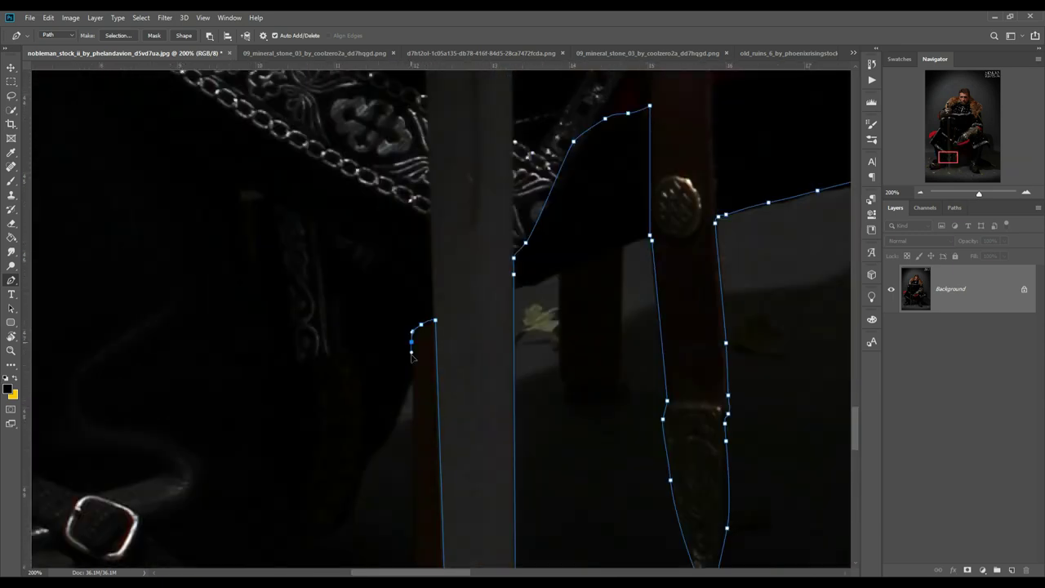
scroll(444, 326, left, 3)
click(487, 243)
scroll(478, 464, left, 5)
scroll(478, 465, down, 3)
click(180, 343)
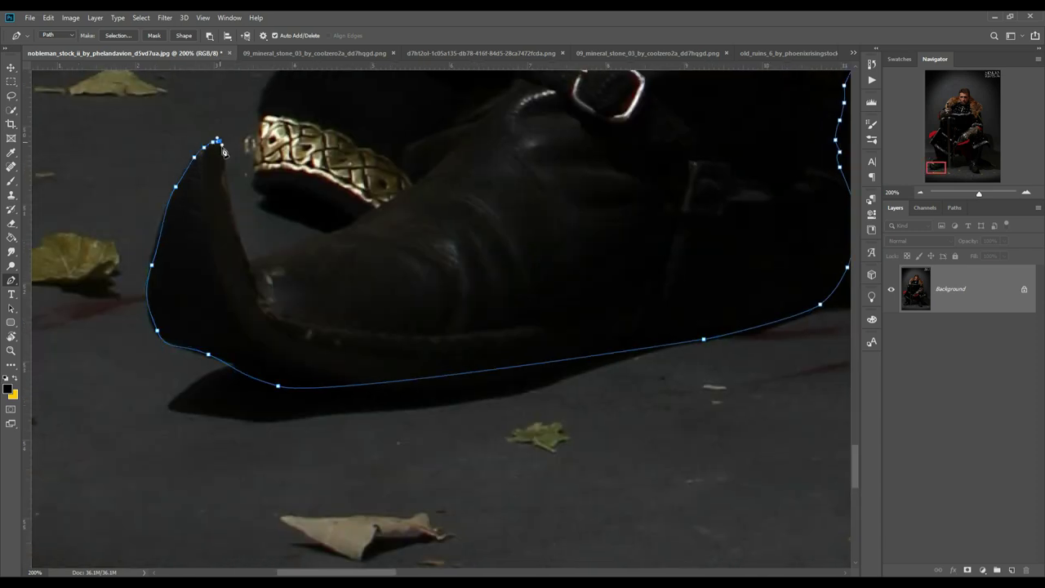
click(267, 84)
scroll(216, 415, up, 5)
scroll(394, 305, up, 5)
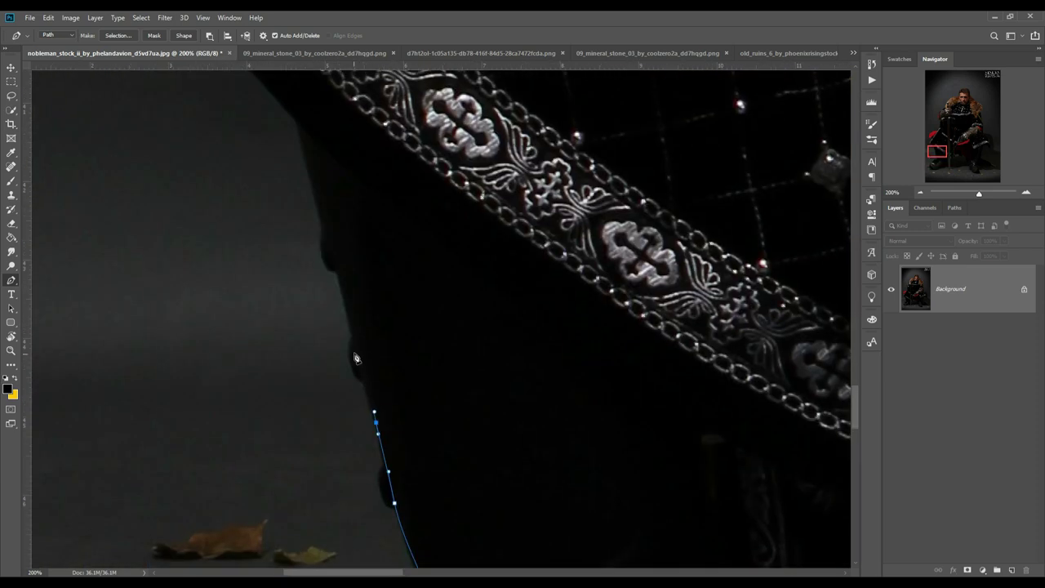
Continue the path along the collar trim and red cloth up the figure.
click(333, 285)
scroll(333, 285, up, 5)
click(280, 275)
scroll(280, 275, up, 5)
click(386, 294)
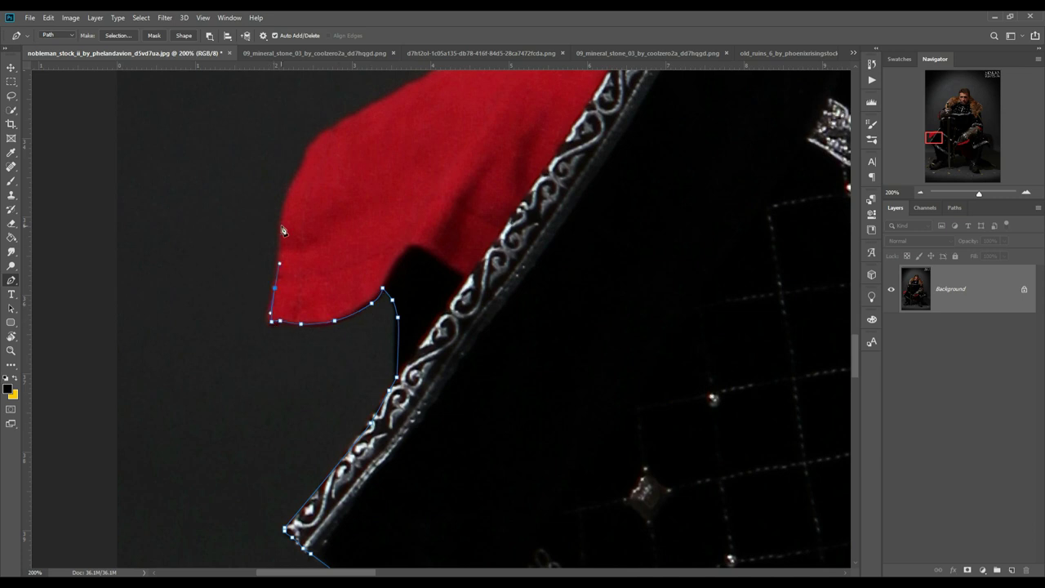
click(283, 231)
scroll(283, 231, up, 5)
click(623, 317)
scroll(623, 317, up, 5)
click(593, 238)
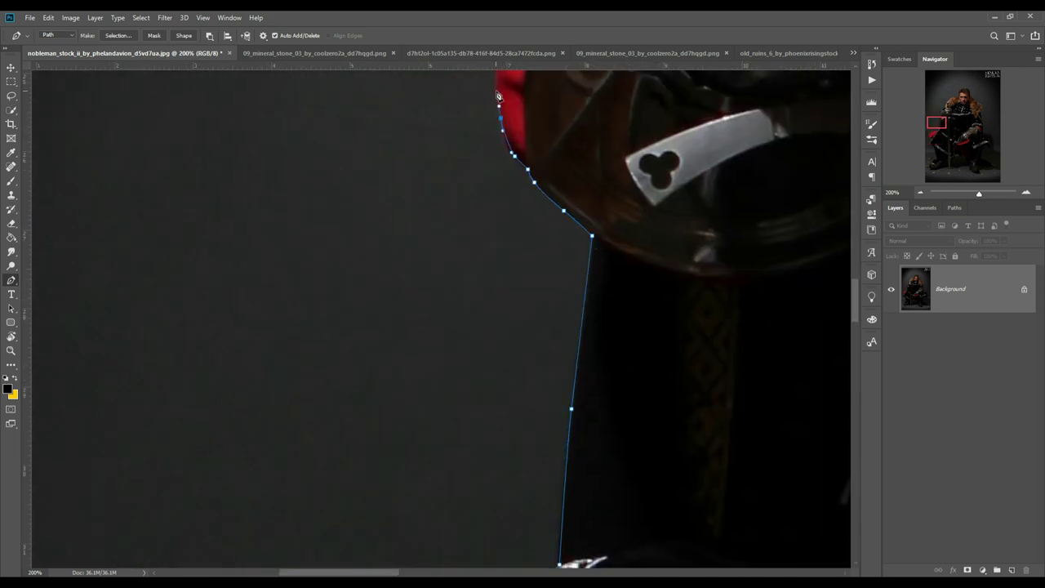
scroll(498, 96, up, 5)
scroll(499, 96, up, 5)
scroll(471, 442, up, 5)
Trace past the sword hilt and fur around the man's hair and head.
click(472, 442)
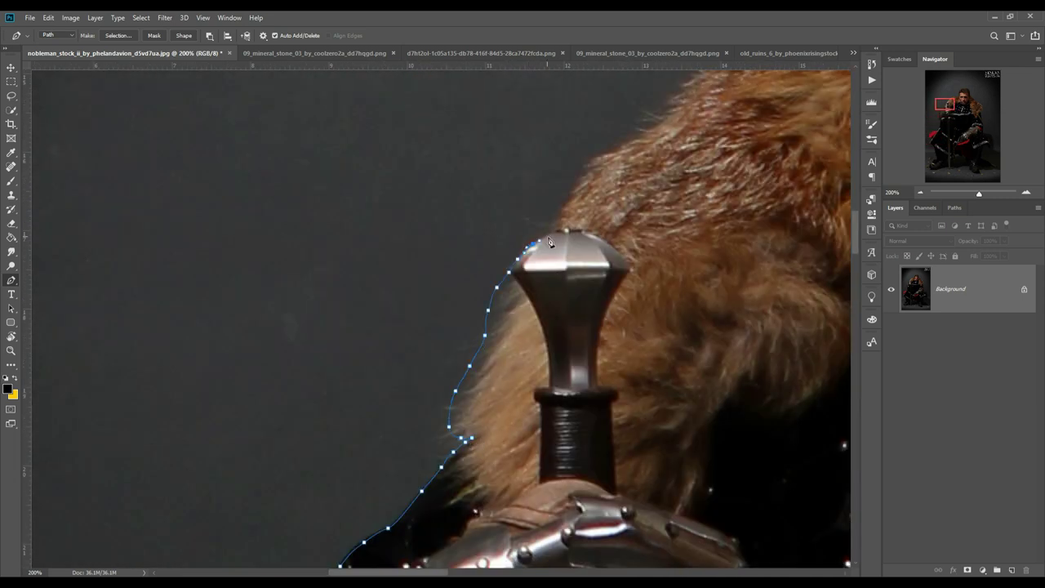
scroll(550, 242, up, 5)
click(550, 242)
scroll(550, 242, right, 5)
scroll(513, 214, up, 5)
scroll(513, 214, up, 5)
click(512, 214)
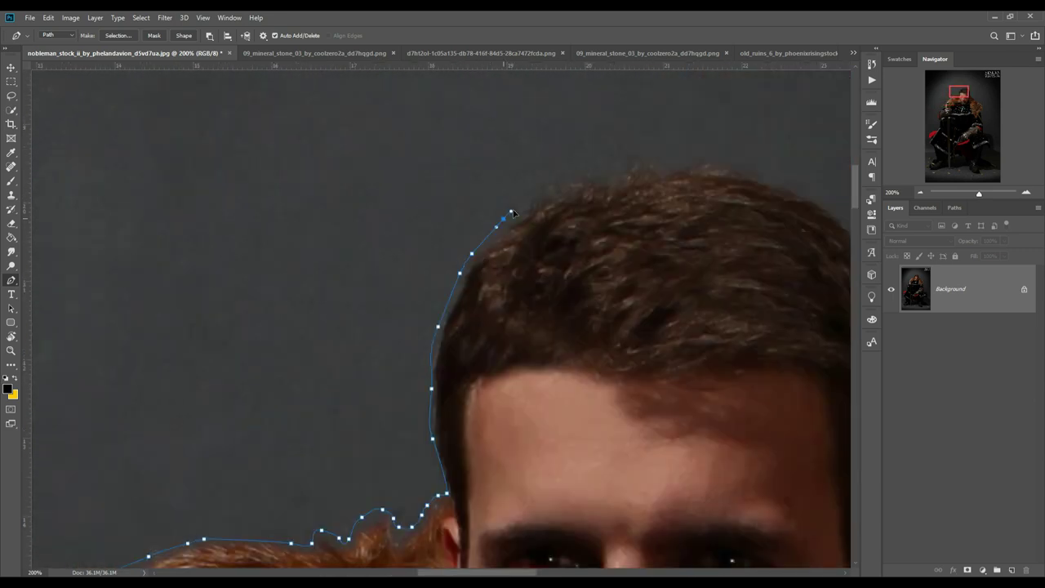
scroll(572, 204, right, 5)
click(644, 187)
scroll(644, 187, down, 5)
scroll(531, 327, down, 5)
scroll(480, 238, down, 5)
Trace down the fur collar, shoulder armour and lower garment to complete the outline.
click(480, 238)
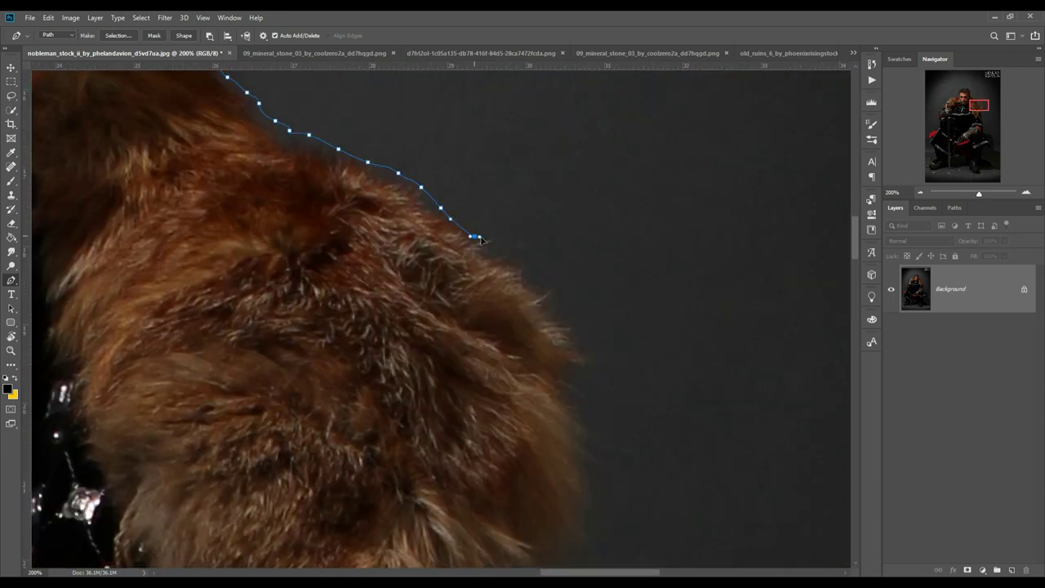
click(571, 360)
scroll(572, 360, down, 5)
click(457, 425)
scroll(457, 425, down, 5)
click(420, 465)
scroll(450, 401, down, 5)
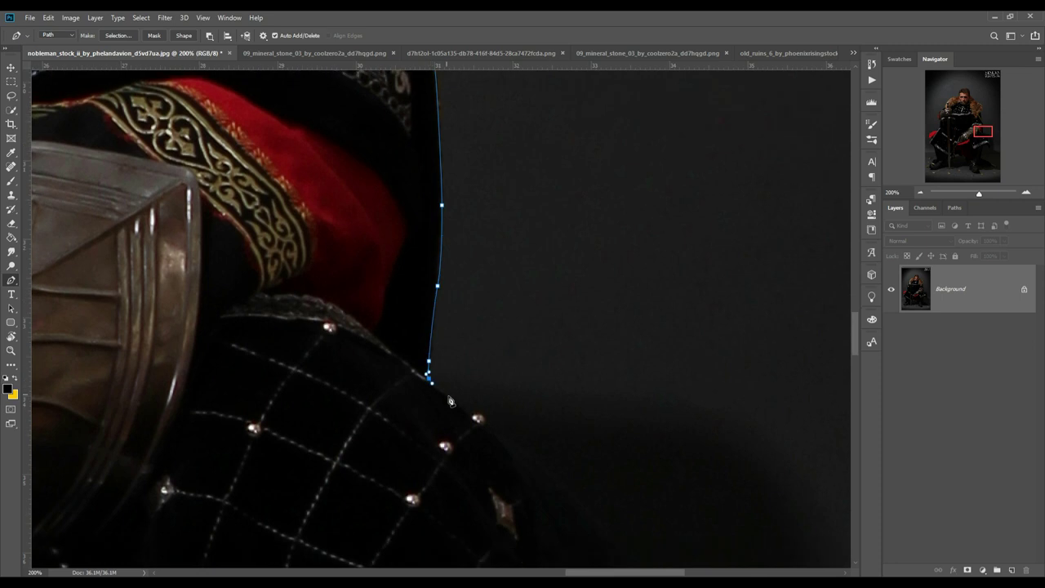
click(451, 401)
scroll(450, 401, down, 5)
scroll(458, 367, down, 5)
scroll(466, 375, down, 5)
click(272, 190)
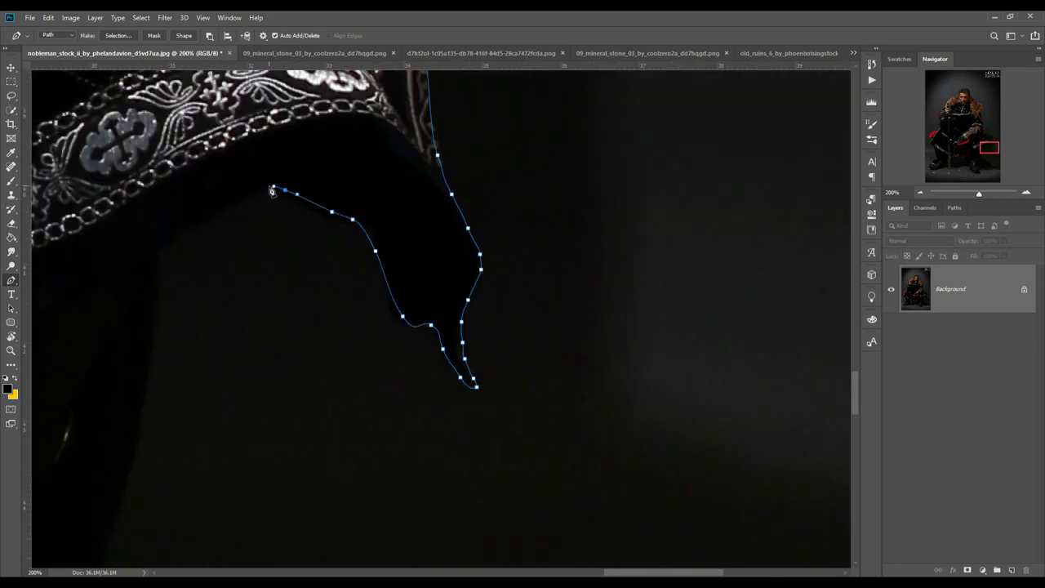
scroll(272, 190, down, 5)
scroll(346, 174, down, 5)
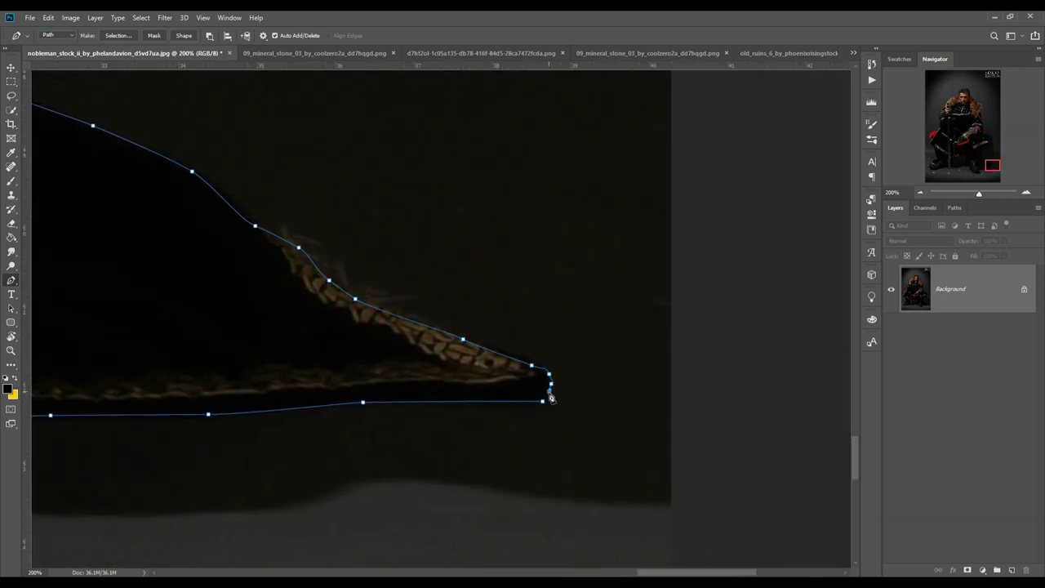
Convert the traced path into a selection and fit the photo in the window.
key(ctrl+Return)
key(ctrl+0)
key(v)
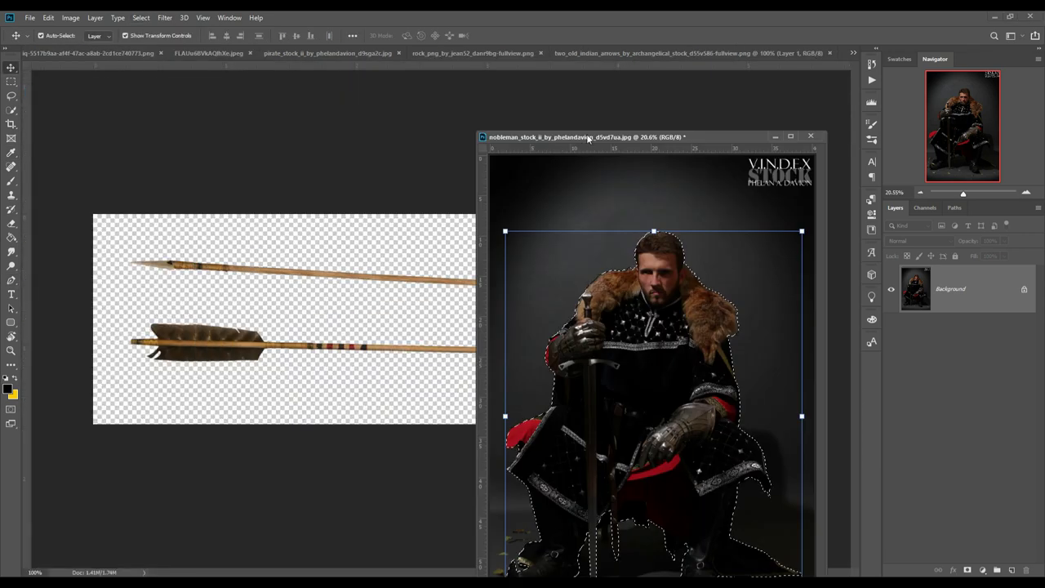
Scale and set the nobleman atop the skull pile, then select the white background layer.
drag(413, 388, 489, 246)
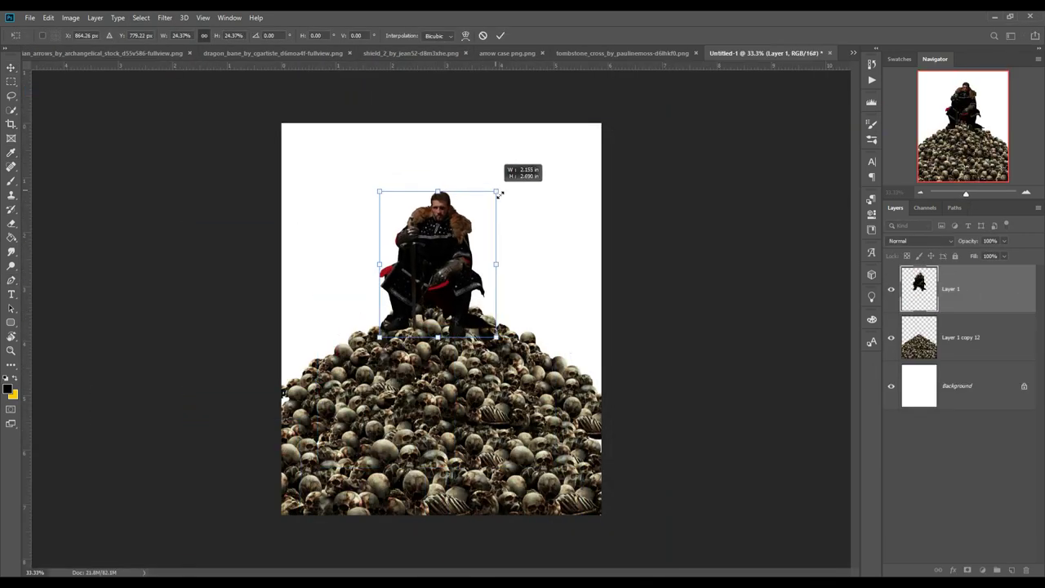
drag(531, 154, 506, 186)
key(Return)
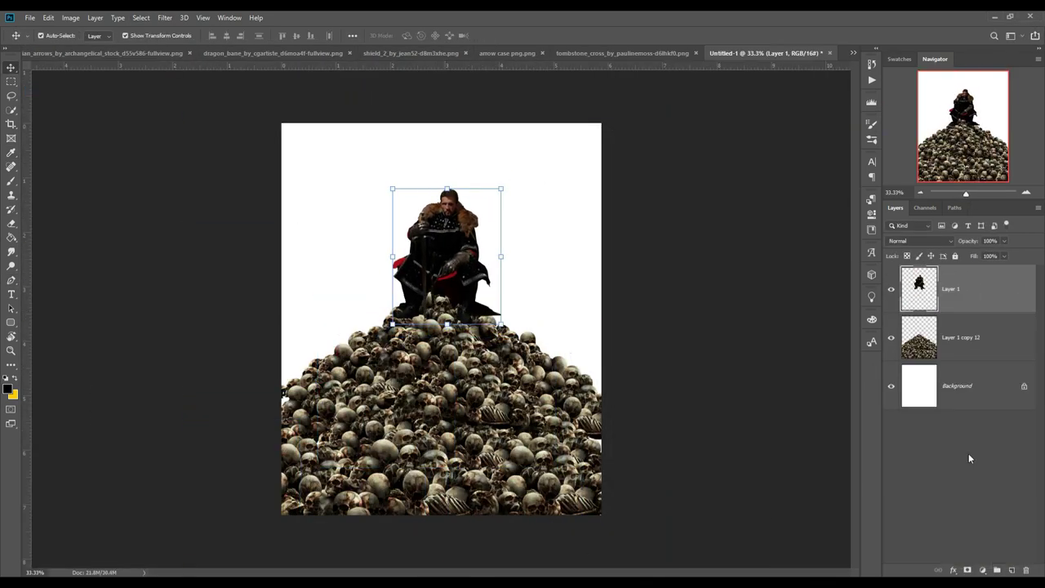
click(956, 386)
key(c)
key(Escape)
key(v)
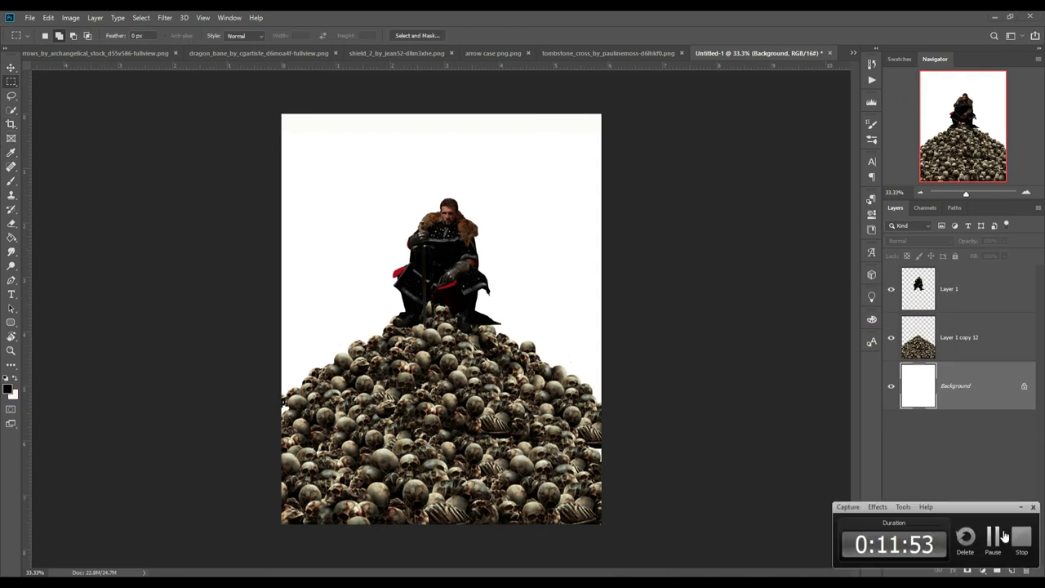
Bring the sunset sky photo into the composite and move its layer beneath the skull pile.
click(854, 52)
click(720, 211)
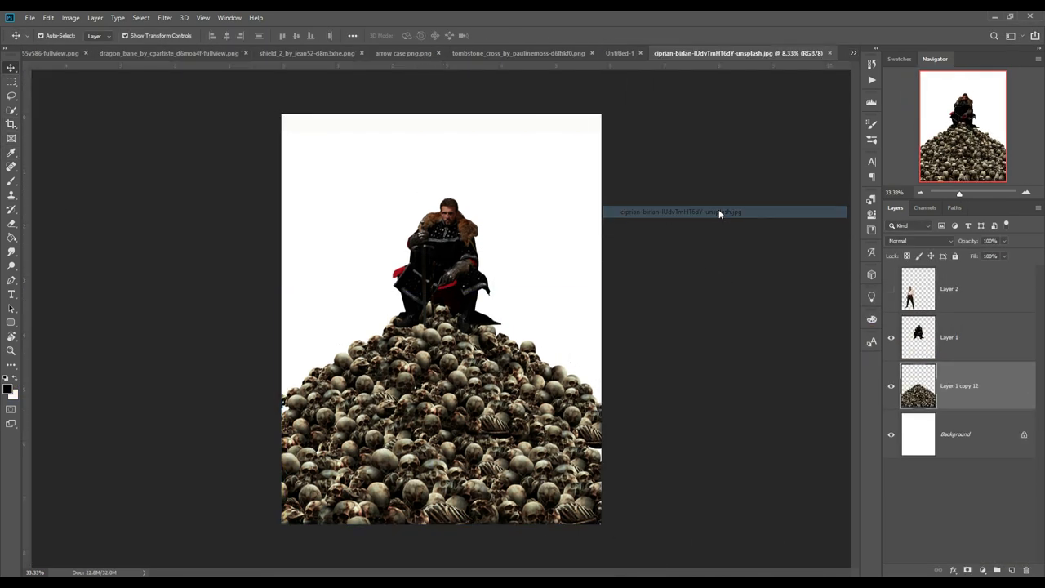
drag(724, 54, 731, 82)
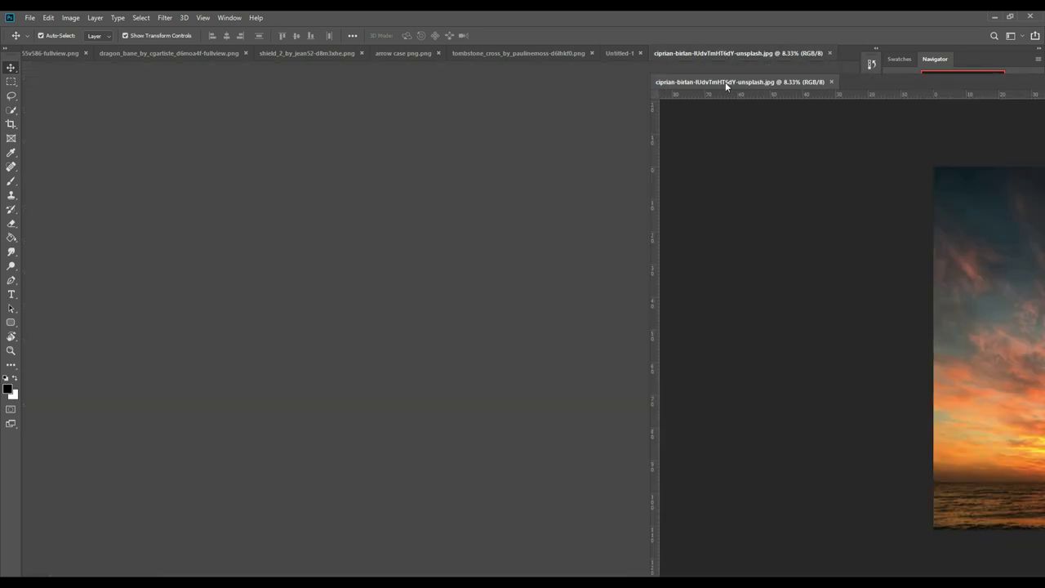
drag(559, 227, 555, 234)
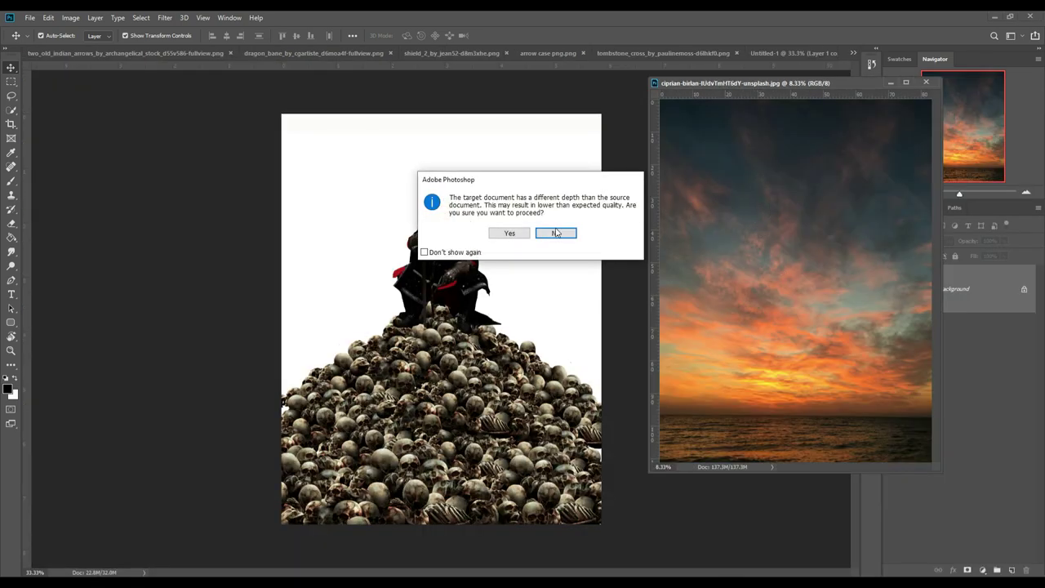
click(519, 231)
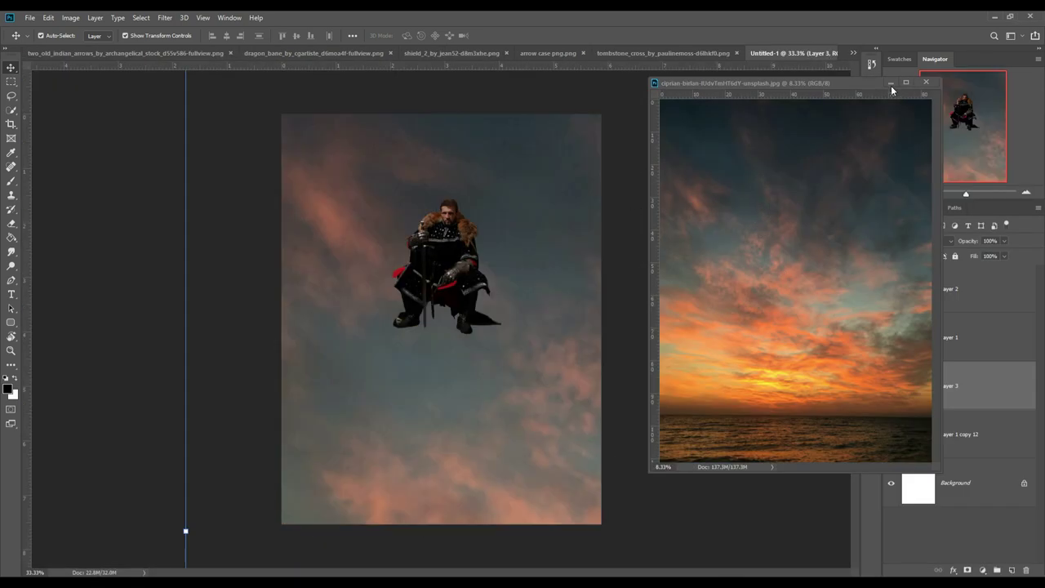
click(891, 84)
drag(977, 386, 977, 452)
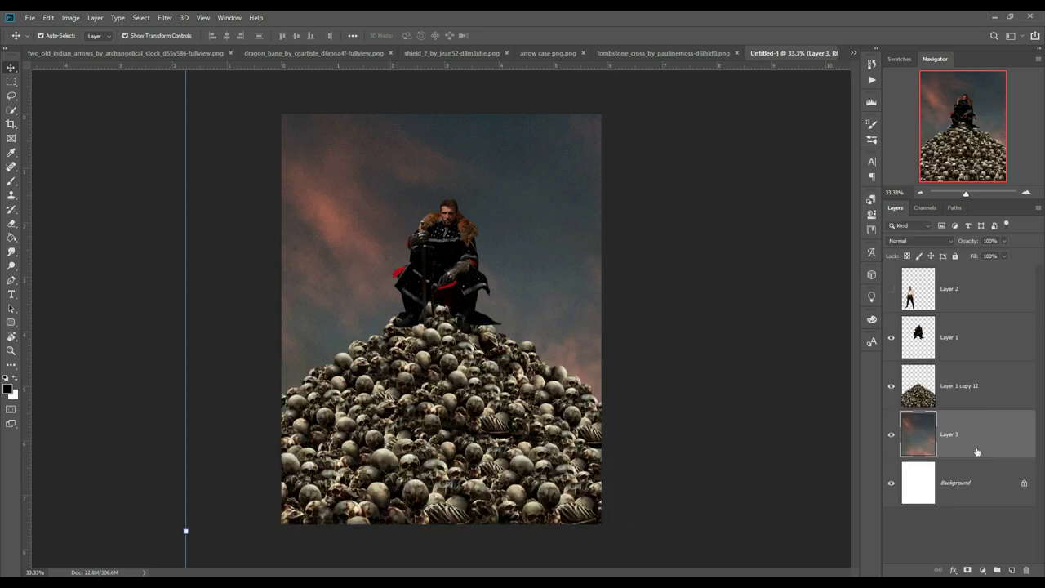
Scale and stretch the sunset sky to fill the canvas, commit it, and select the knight's layer.
mouse_move(186, 531)
mouse_down()
mouse_move(770, 527)
mouse_move(250, 330)
mouse_up()
mouse_move(729, 392)
mouse_down()
mouse_move(589, 360)
mouse_move(576, 408)
mouse_move(590, 378)
mouse_up()
drag(594, 282, 607, 282)
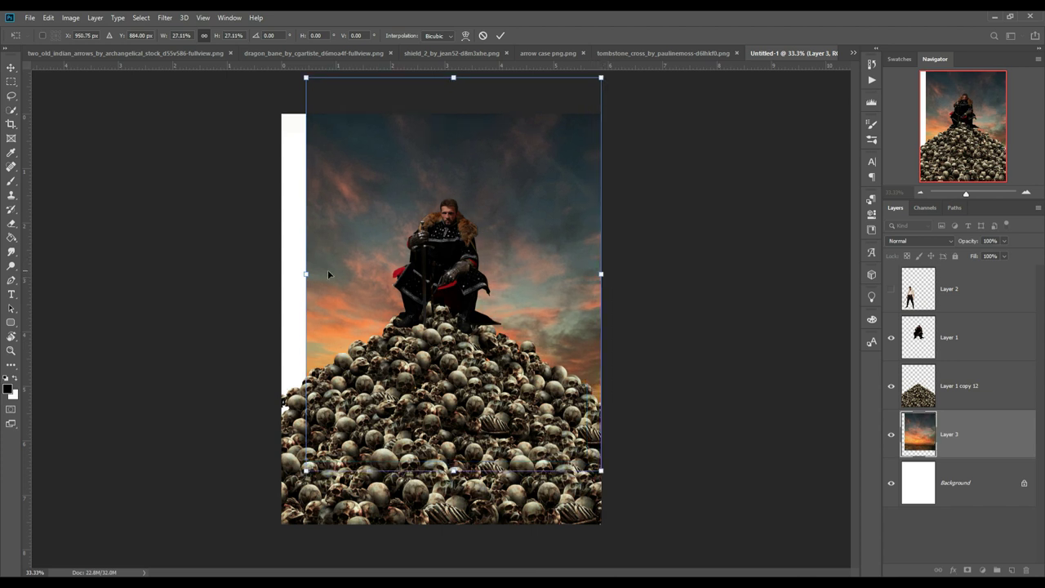
drag(312, 278, 290, 283)
drag(346, 264, 347, 266)
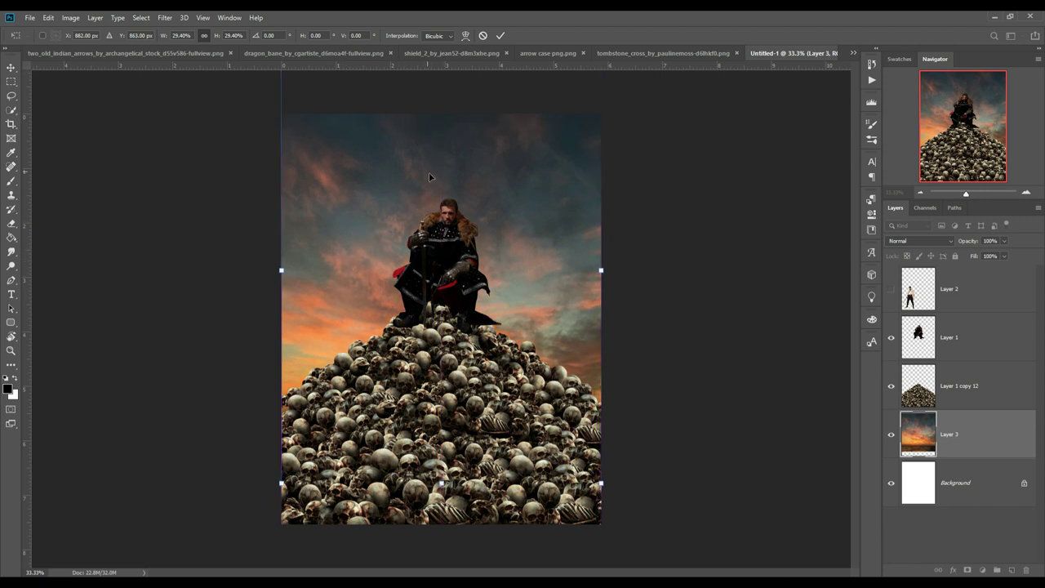
click(501, 36)
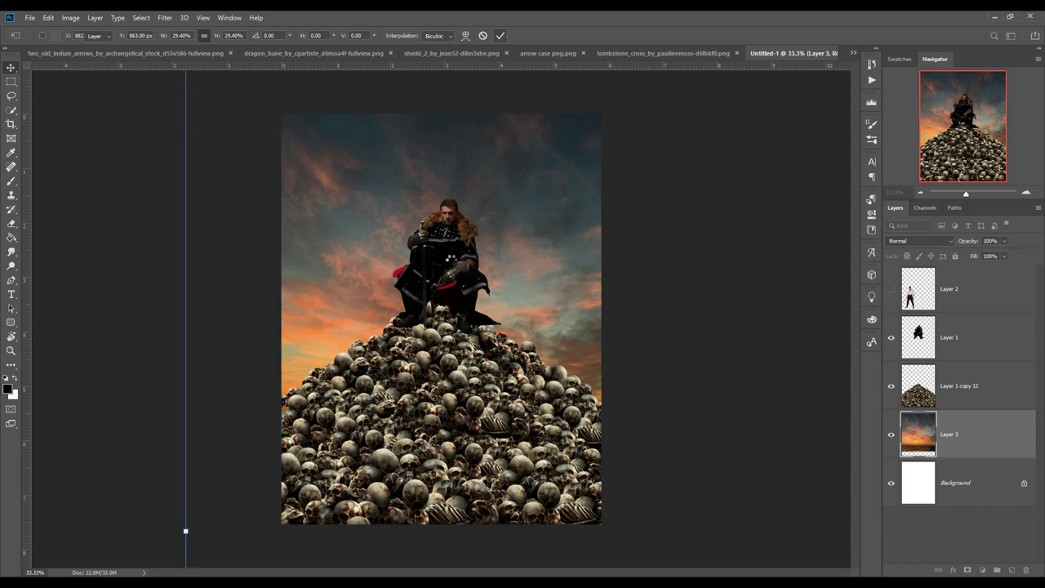
click(447, 256)
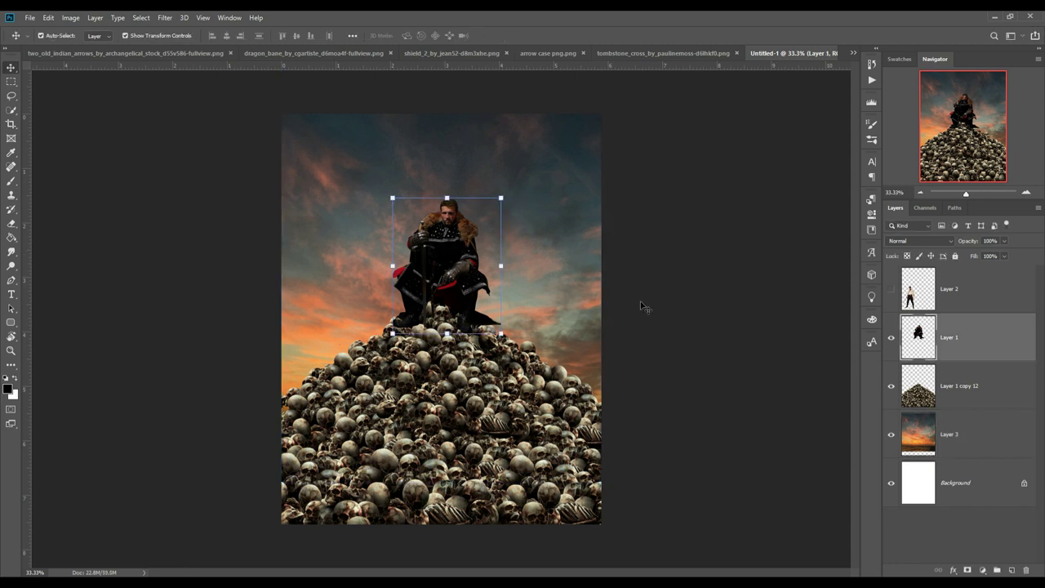
Refine the knight's quick selection in Select and Mask, outputting the cutout to a new layer.
key(w)
click(316, 35)
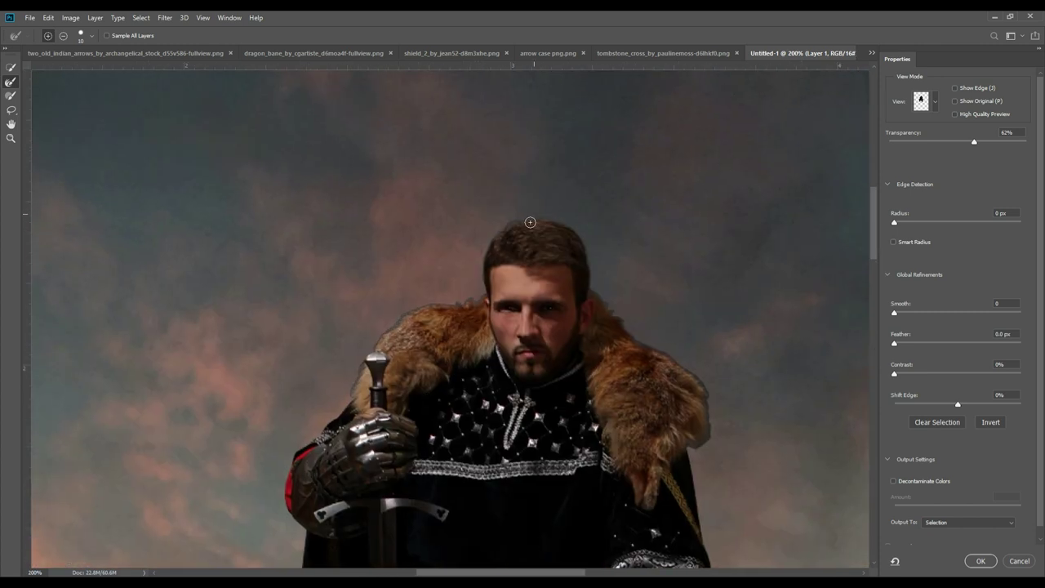
click(981, 562)
Bring up the tombstone image and get the Lasso ready to outline its base.
key(ctrl+0)
click(663, 53)
key(l)
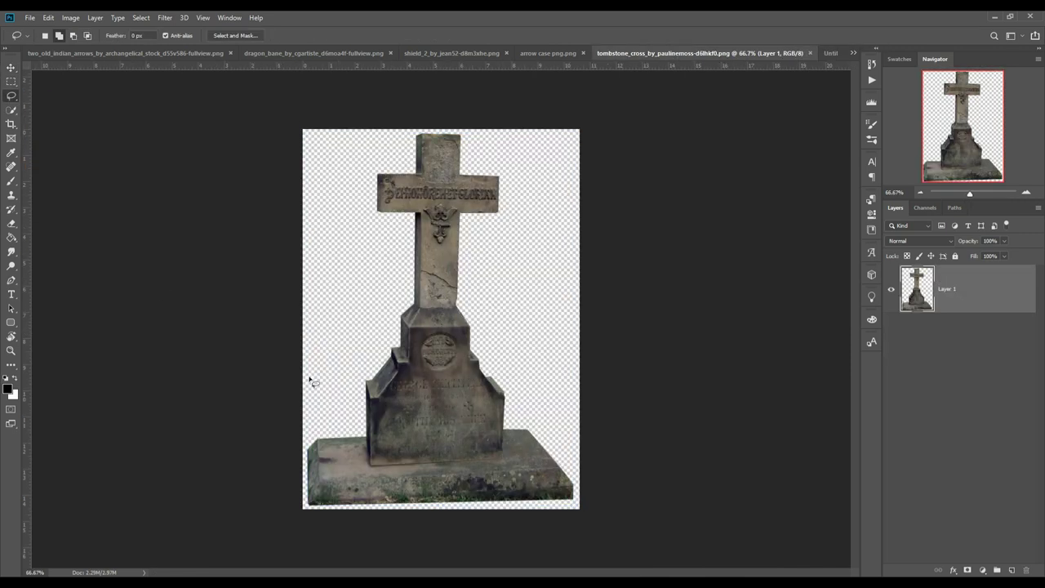
Delete the tombstone's base, drag it into the composite, and rotate it to lean sideways.
click(368, 441)
key(Delete)
key(v)
drag(441, 326, 831, 53)
click(509, 234)
key(ctrl+t)
drag(538, 333, 549, 304)
click(500, 35)
Add a mask to the tombstone, darken it in Camera Raw, and rotate it about 12.5°.
click(982, 570)
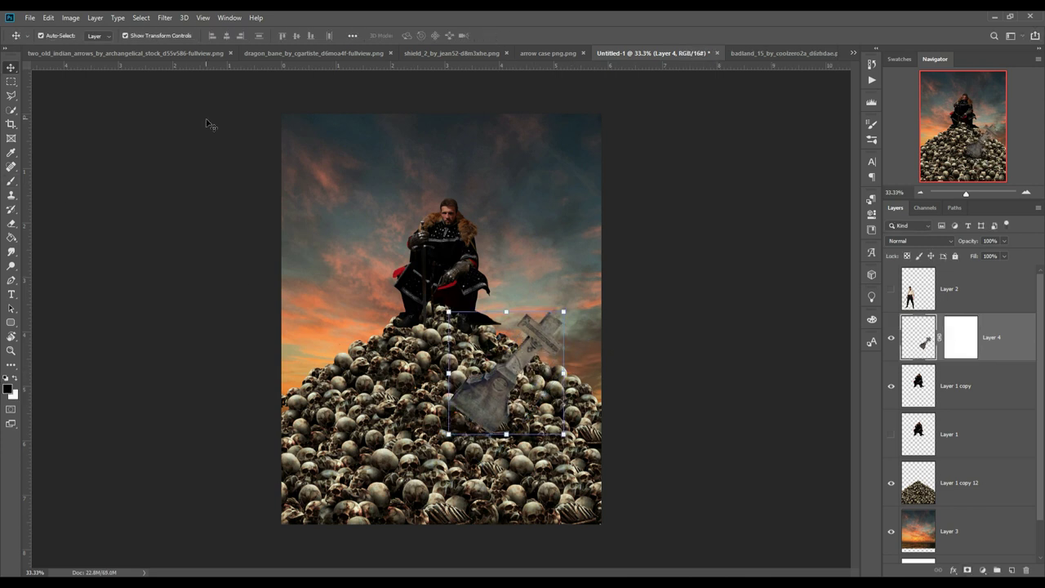
key(shift+ctrl+a)
key(ctrl+alt+2)
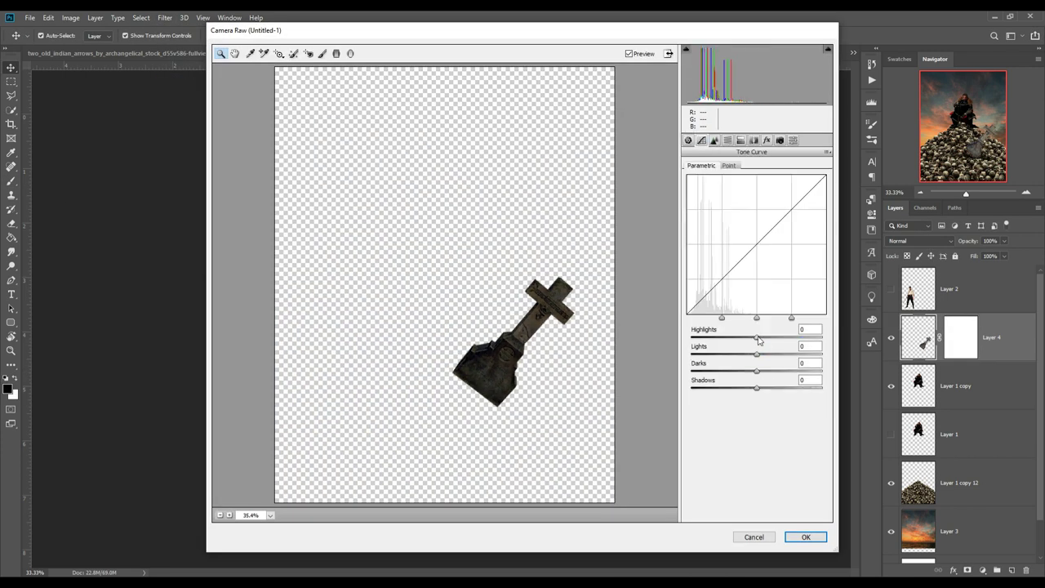
click(806, 537)
key(ctrl+t)
drag(604, 409, 597, 445)
key(Return)
Paint the tombstone base out in black on its mask, tilt it a further 7.2°, and drag in the arrow case.
key(b)
key(x)
mouse_move(457, 409)
mouse_down()
mouse_move(515, 372)
mouse_move(523, 424)
mouse_up()
key(ctrl+t)
drag(439, 271, 548, 333)
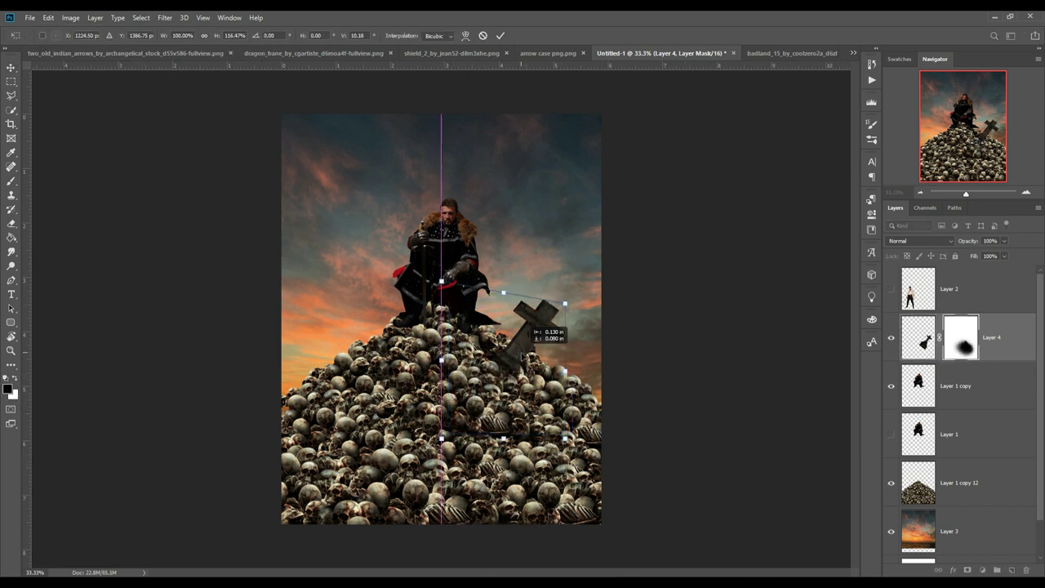
key(Return)
click(548, 53)
drag(548, 53, 535, 245)
Set the arrow case down on the skulls and darken it with Camera Raw.
click(510, 234)
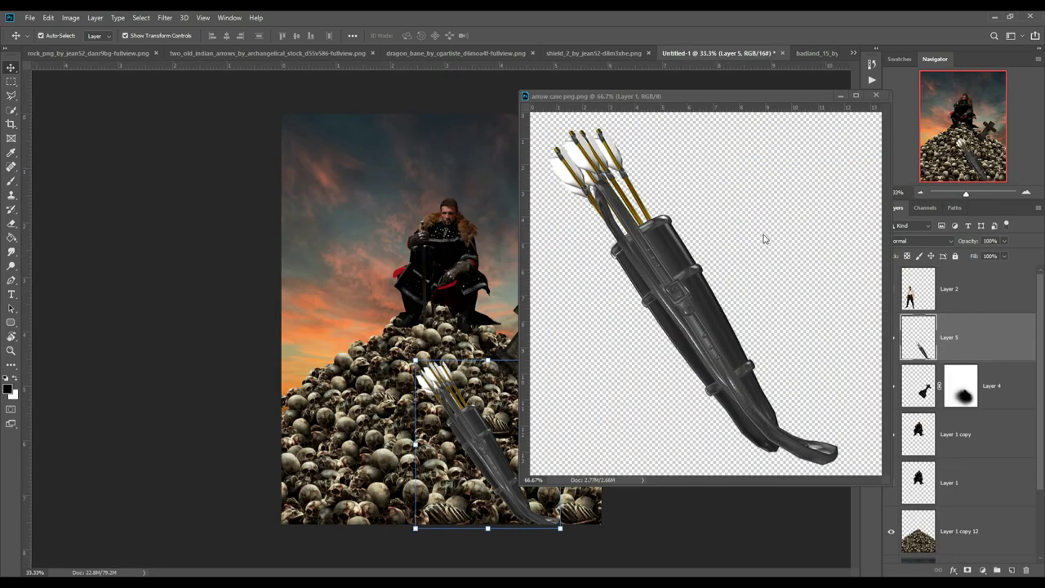
click(840, 96)
drag(449, 466, 500, 420)
key(Return)
click(165, 17)
click(188, 88)
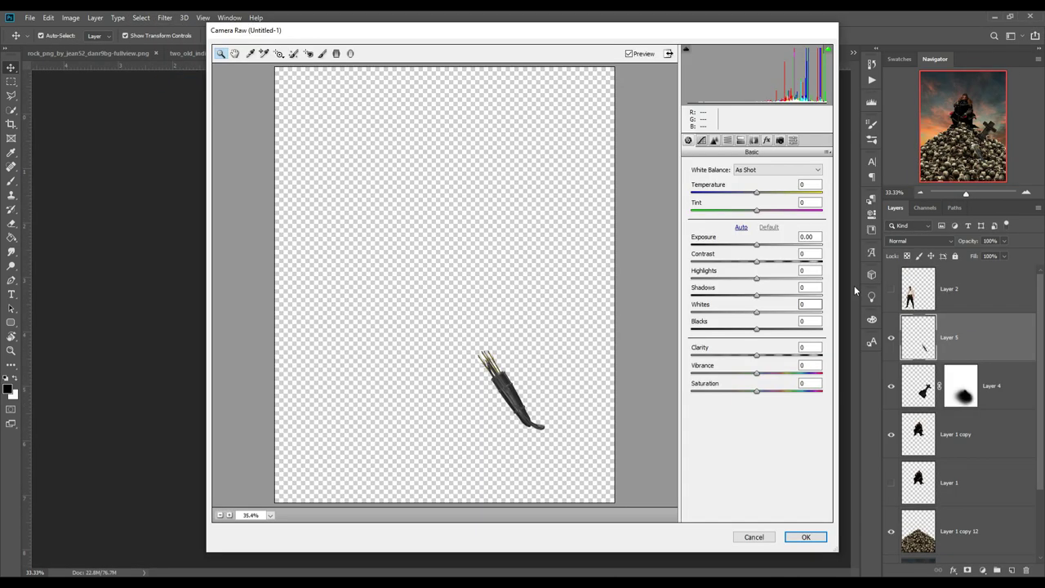
Bring the badland throne image into the composite and move its layer below the skull pile.
click(805, 534)
click(719, 53)
drag(714, 54, 719, 106)
drag(735, 327, 477, 265)
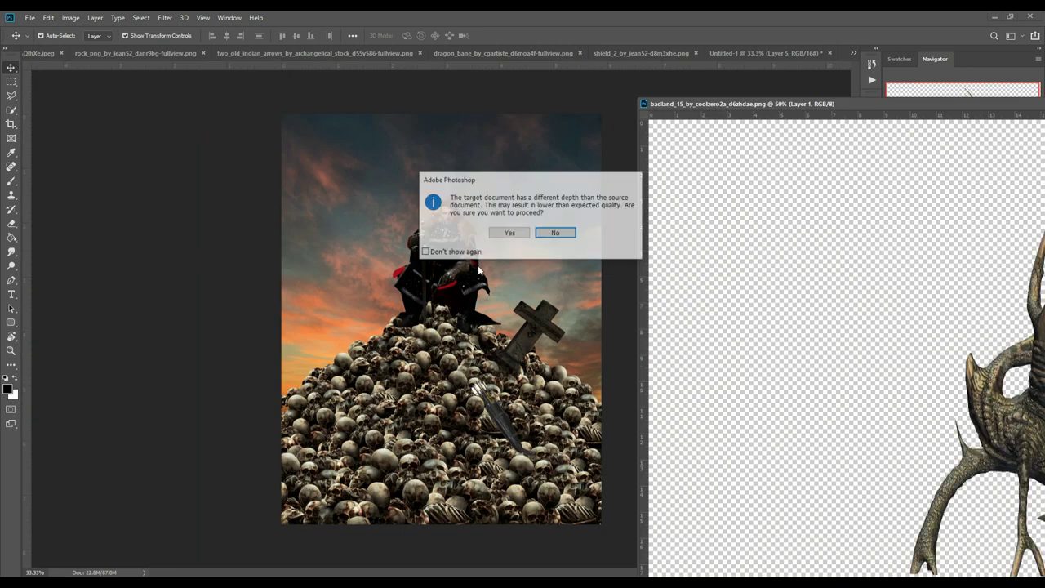
click(511, 232)
drag(939, 327, 939, 506)
Scale the throne to sit behind the knight and warp its bottom corner.
key(ctrl+t)
mouse_move(555, 245)
mouse_down()
mouse_move(493, 278)
mouse_move(506, 274)
mouse_up()
click(466, 35)
drag(529, 335, 522, 364)
key(Return)
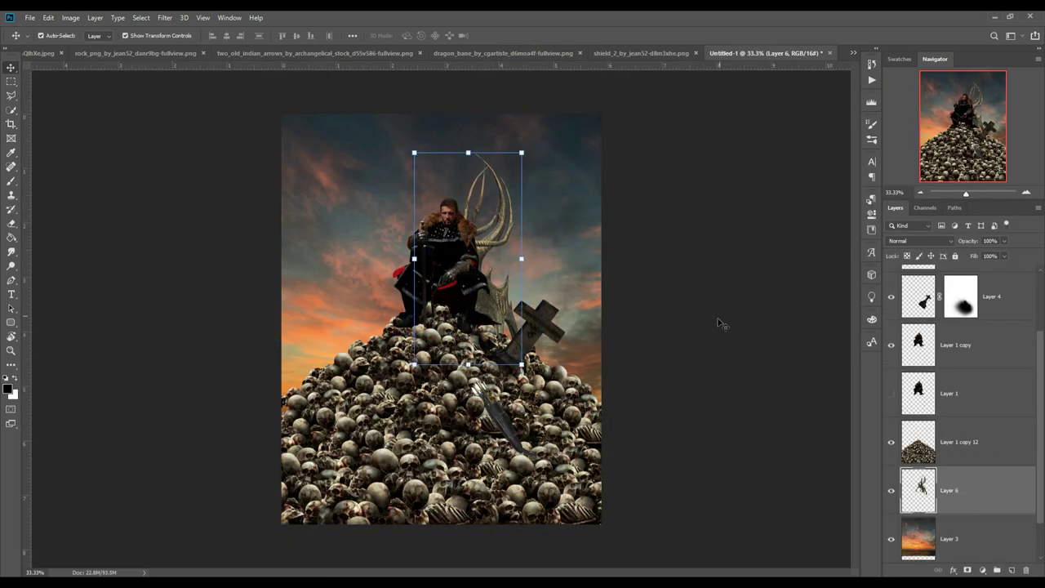
Duplicate the throne, flip the copy horizontally, and shift it left to mirror the throne.
key(ctrl+j)
click(48, 17)
click(221, 392)
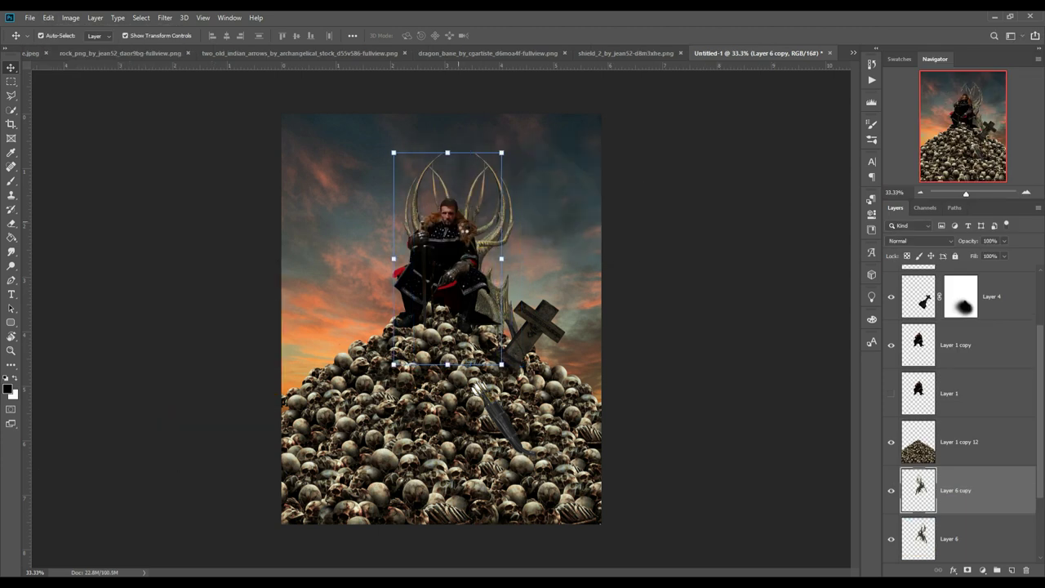
drag(502, 226, 460, 226)
Grade the throne in Camera Raw with exposure -0.60 and higher contrast.
click(165, 17)
click(196, 98)
drag(757, 244, 749, 244)
drag(756, 261, 776, 262)
key(Return)
Lasso the shield, drag it into the composite, and set its size and position.
mouse_move(446, 198)
mouse_down()
mouse_move(379, 419)
mouse_move(445, 200)
mouse_up()
mouse_move(445, 327)
mouse_down()
mouse_move(441, 441)
mouse_move(392, 384)
mouse_up()
key(ctrl+t)
key(Return)
Darken the shield in Camera Raw (exposure -0.75, contrast +38) and add a layer mask.
click(164, 17)
click(190, 30)
drag(751, 250, 735, 252)
drag(784, 381, 767, 381)
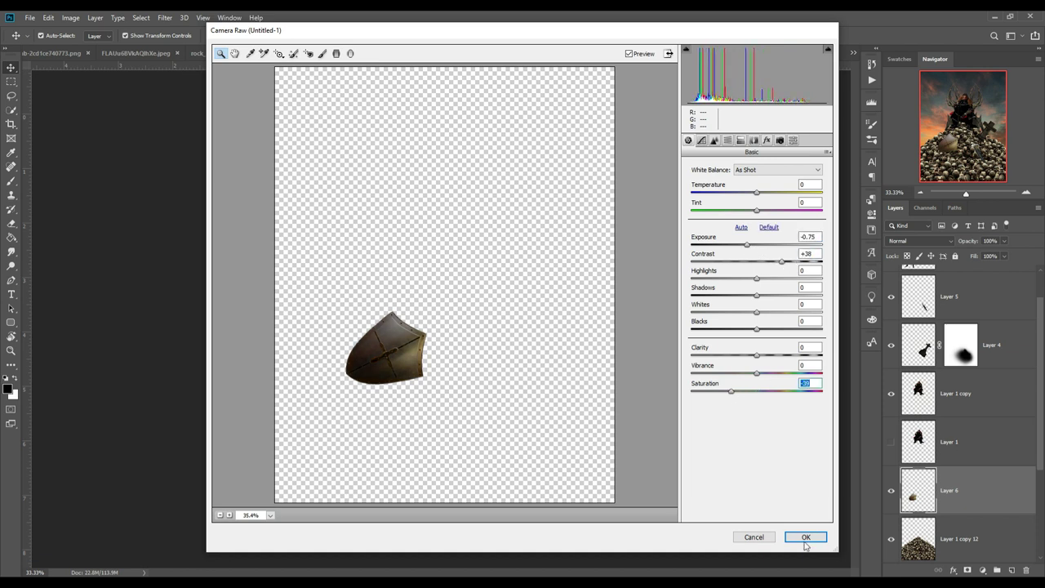
click(805, 536)
key(b)
key(alt+l)
key(m)
key(r)
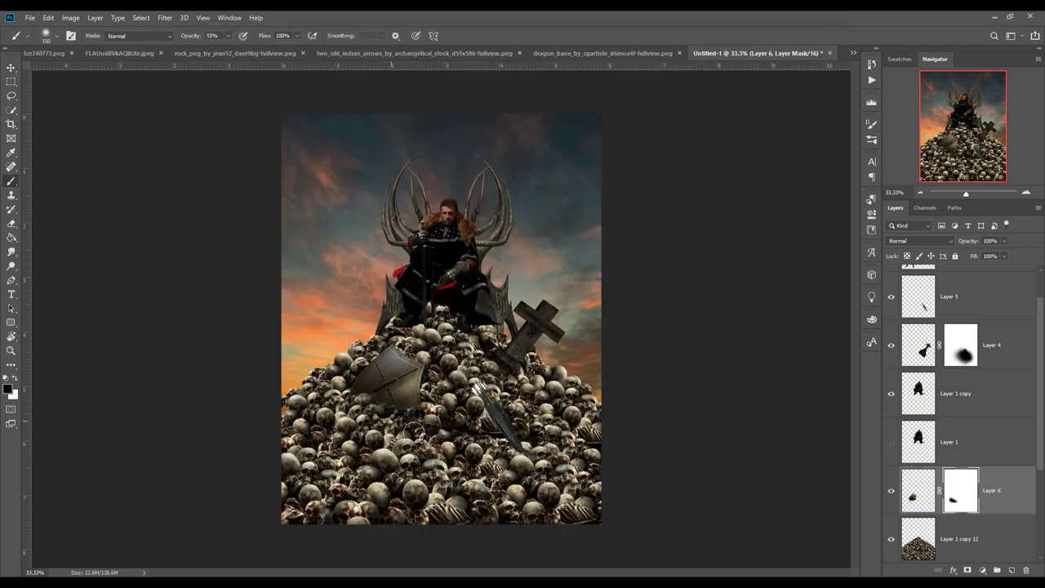
Add three empty shading layers, setting brush opacity to 27% and then 11%.
key(ctrl+shift+alt+n)
key(2)
key(7)
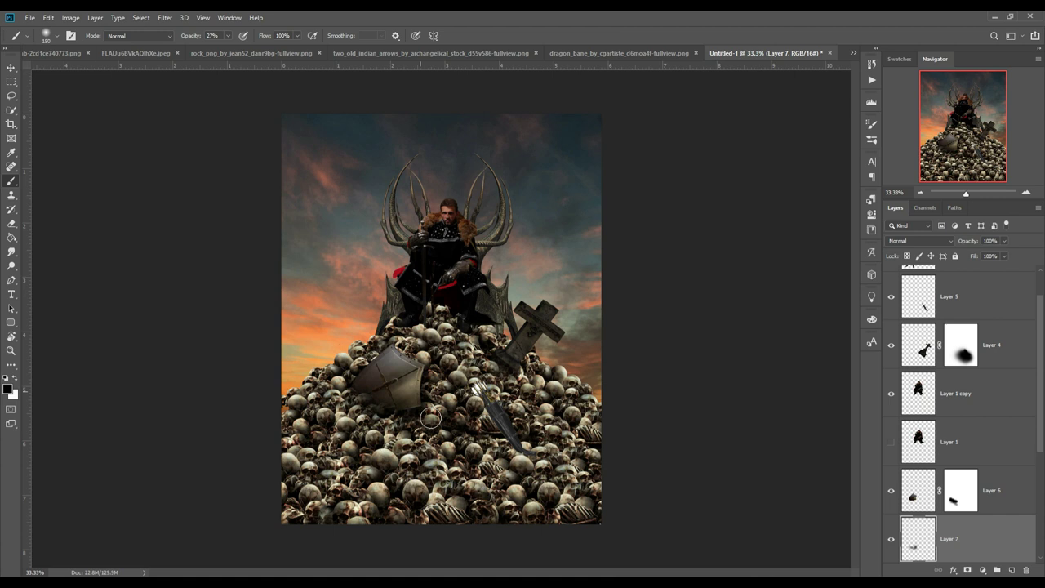
key(ctrl+shift+alt+n)
key(1)
key(1)
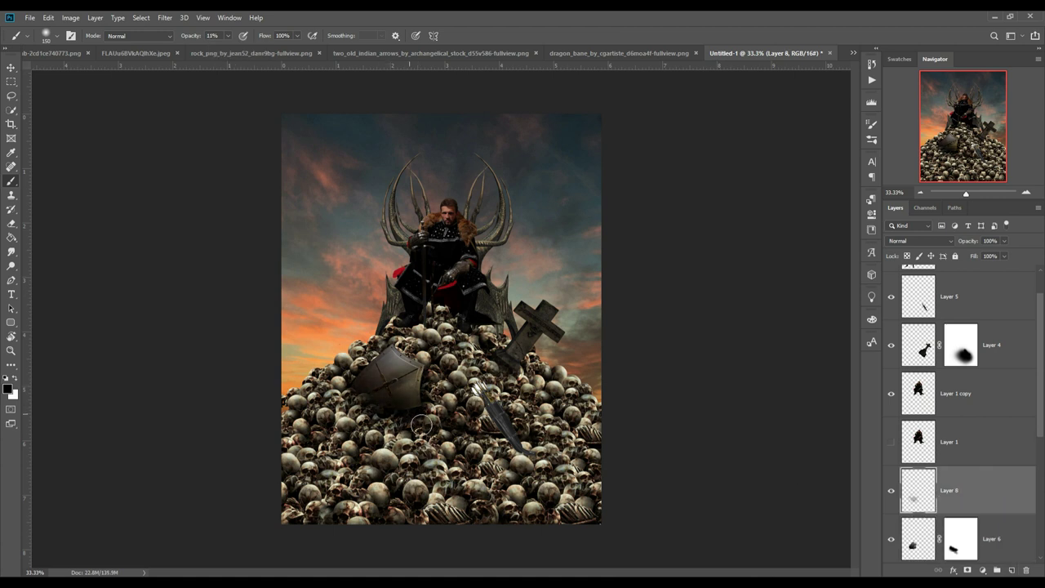
key(ctrl+shift+alt+n)
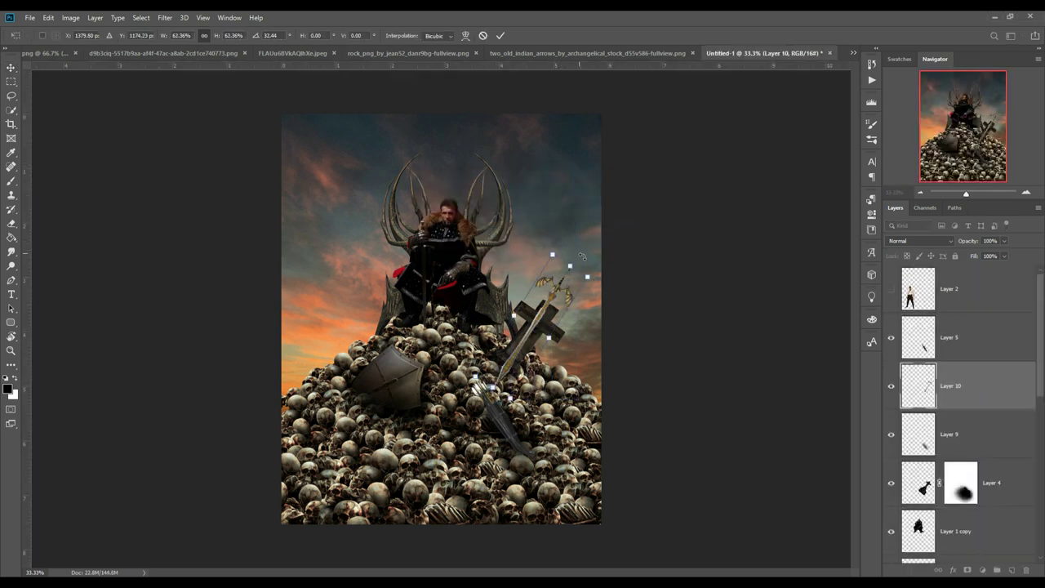
Scale the sword down and move its layer below the skull pile.
drag(586, 359, 576, 347)
key(Return)
key(ctrl+[)
key(ctrl+[)
key(ctrl+[)
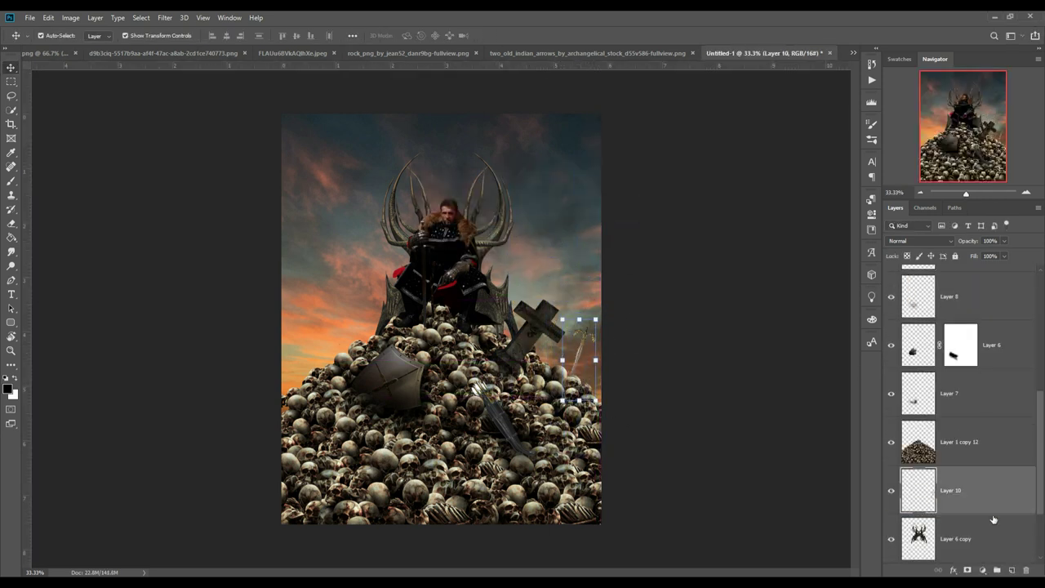
Lasso the lower arrow in the arrows image and drag it into the composite.
click(45, 54)
click(854, 52)
click(724, 133)
key(l)
mouse_move(118, 309)
mouse_down()
mouse_move(776, 358)
mouse_move(118, 327)
mouse_up()
drag(716, 55, 735, 122)
click(853, 52)
click(703, 93)
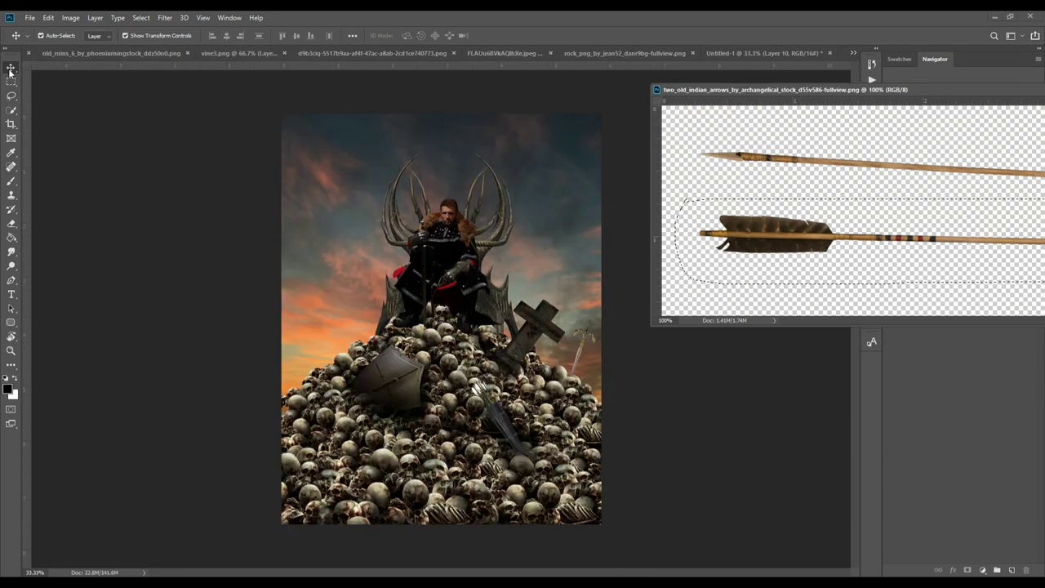
key(v)
click(179, 288)
click(515, 225)
drag(179, 288, 442, 409)
Rotate the arrow about 46°, shrink it to the upper left, place it below the skulls, and grade it in Camera Raw.
key(ctrl+t)
mouse_move(621, 359)
mouse_down()
mouse_move(604, 503)
mouse_move(493, 432)
mouse_up()
drag(373, 332, 299, 269)
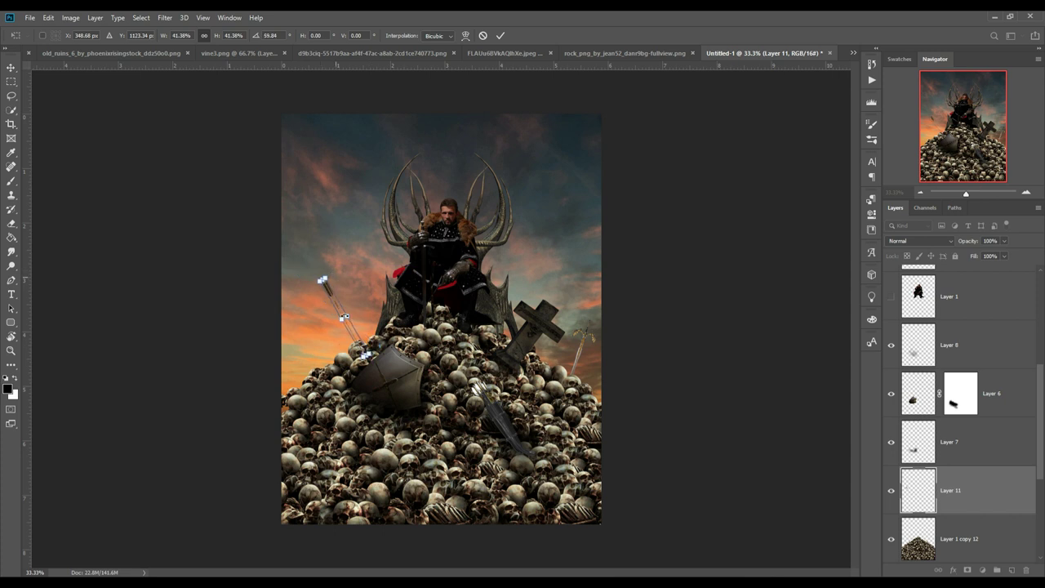
click(500, 35)
key(ctrl+[)
click(165, 17)
click(196, 87)
click(805, 532)
Duplicate the arrow several times, rotating and placing each copy along the pile's left side.
key(ctrl+j)
key(ctrl+t)
key(Return)
mouse_move(371, 270)
mouse_down()
mouse_move(384, 287)
mouse_move(294, 314)
mouse_up()
key(ctrl+j)
key(ctrl+t)
key(Return)
key(ctrl+j)
key(ctrl+t)
key(Return)
key(ctrl+j)
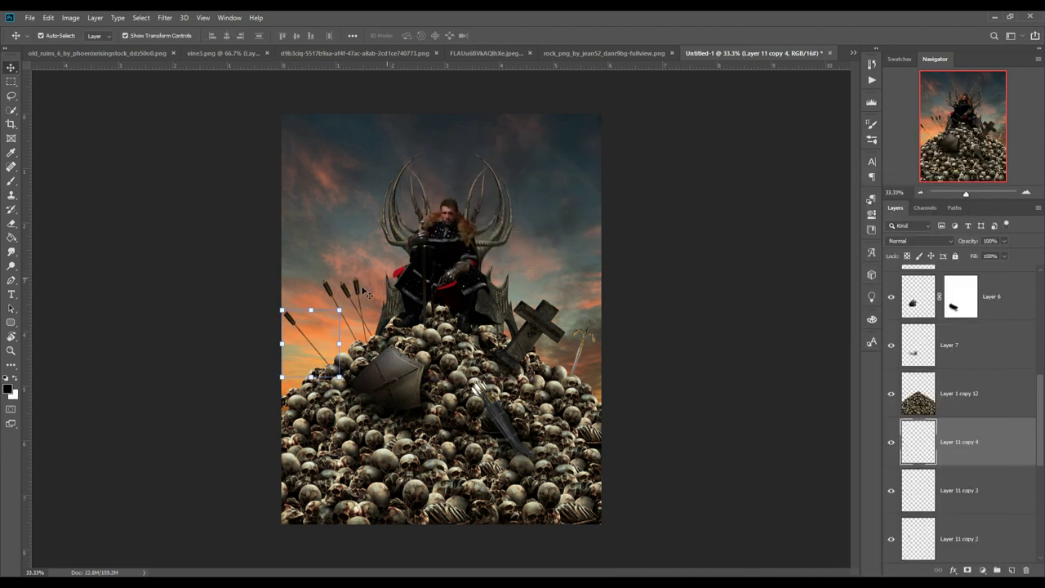
Add a Curves adjustment clipped to the skull layer, pulling the curve down (input 145, output 111).
click(960, 393)
click(982, 570)
click(992, 430)
key(ctrl+alt+g)
drag(781, 305, 790, 336)
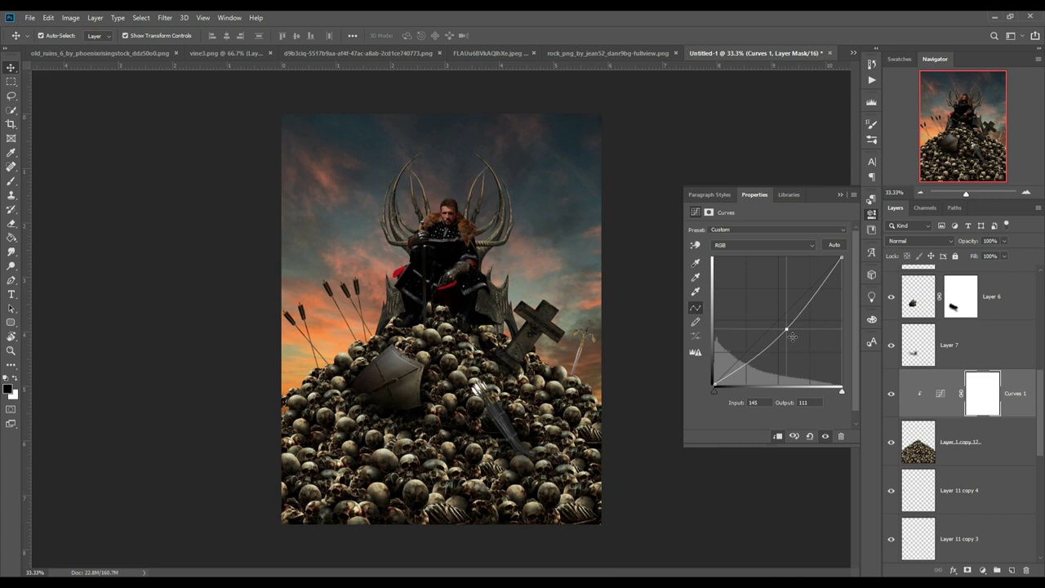
On a new layer, paint dark shadows over the lower skull pile with a 400 px brush.
key(ctrl+shift+alt+n)
key(b)
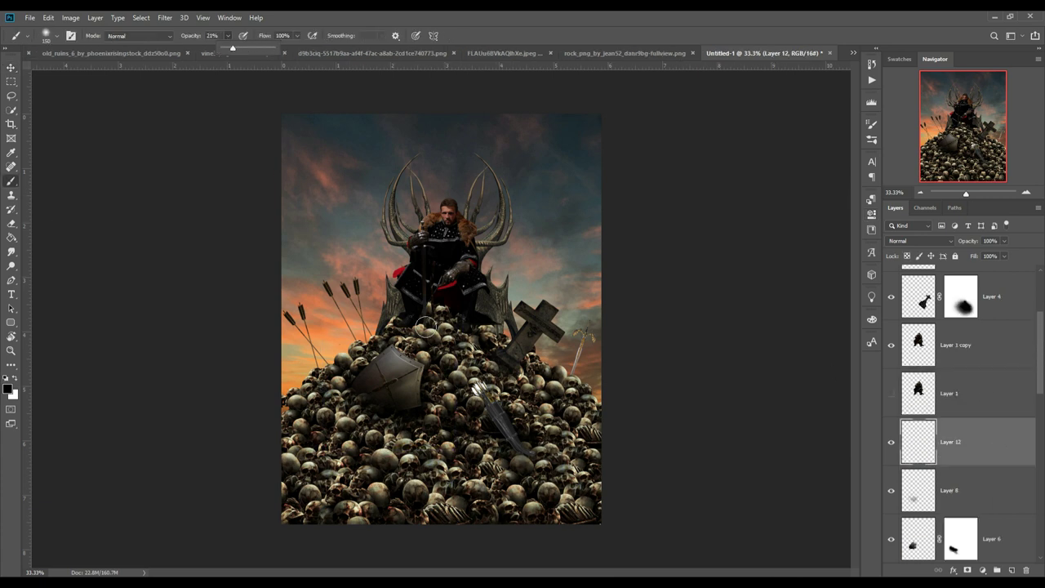
drag(426, 328, 327, 368)
key(bracketright)
key(bracketright)
key(bracketright)
mouse_move(557, 422)
mouse_down()
mouse_move(642, 501)
mouse_move(299, 560)
mouse_move(574, 504)
mouse_move(596, 490)
mouse_up()
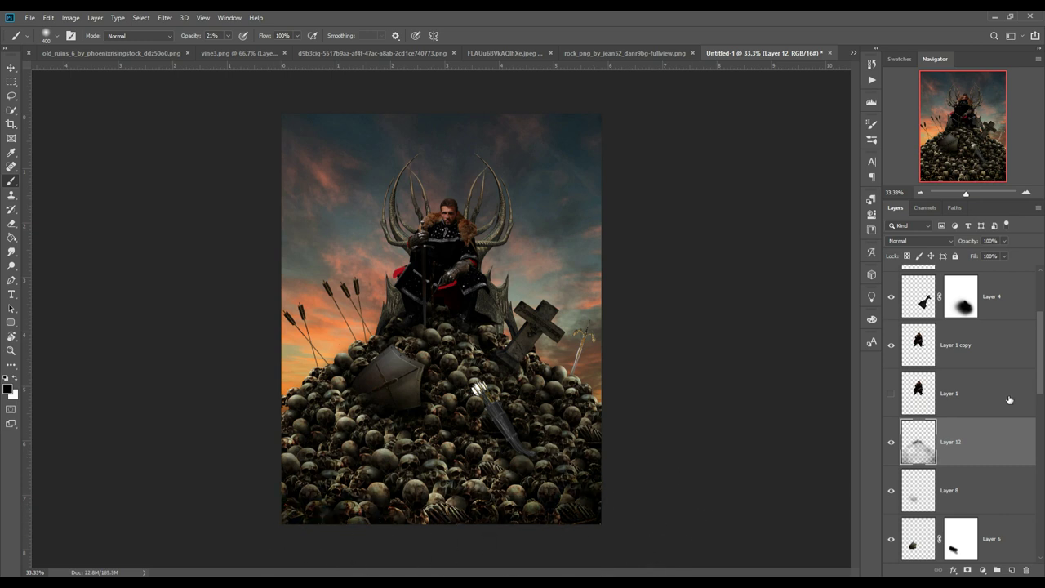
Target Layer 5's mask, then drag the fire_spark image into Untitled-1, accepting the bit-depth warning.
scroll(1010, 400, up, 3)
click(961, 337)
key(v)
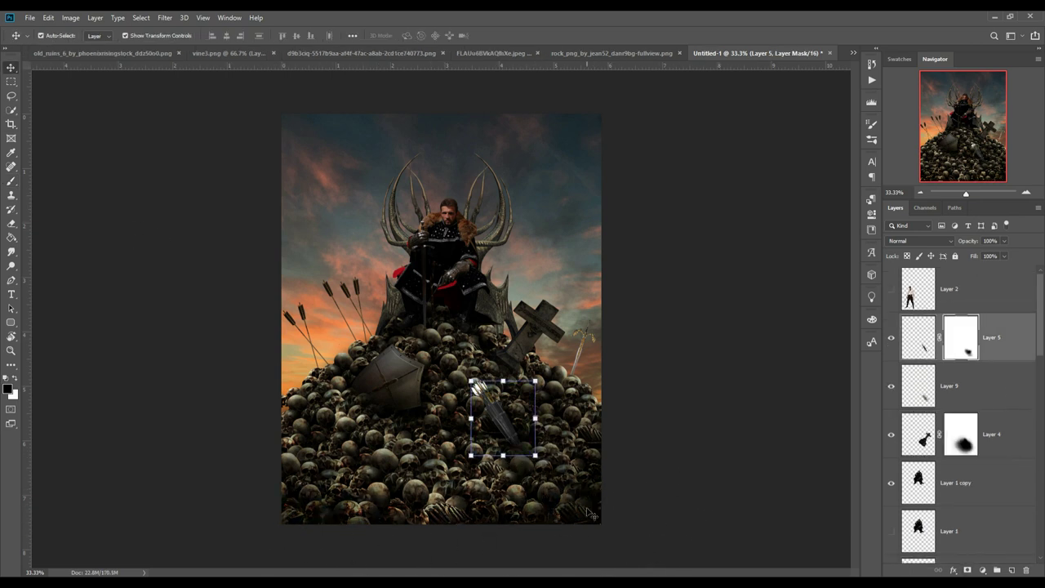
key(ctrl+Tab)
drag(736, 75, 507, 245)
click(509, 237)
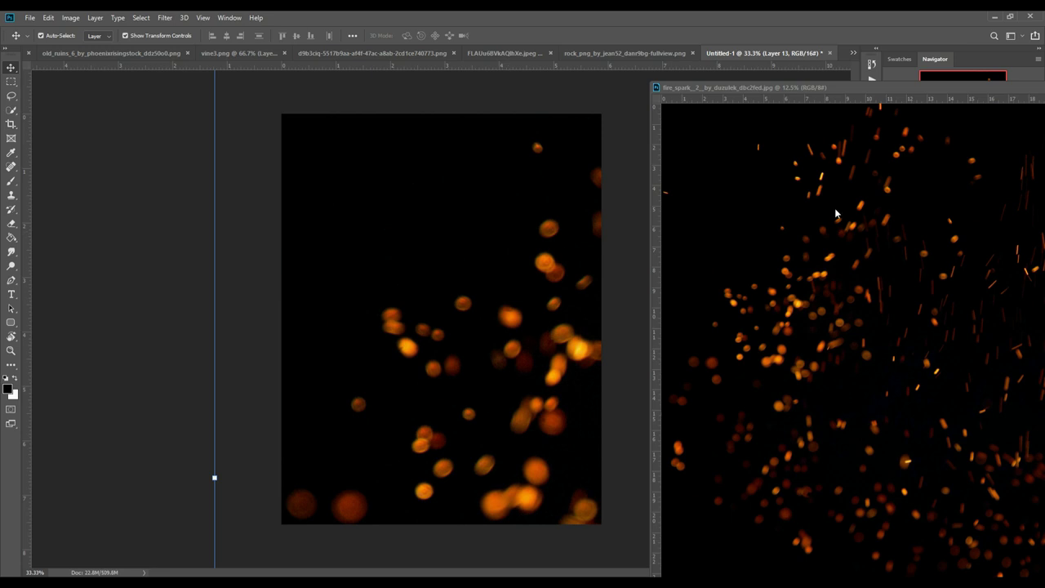
Close the spark image window, then scale and position the spark layer over the skull pile.
drag(995, 91, 747, 242)
click(788, 189)
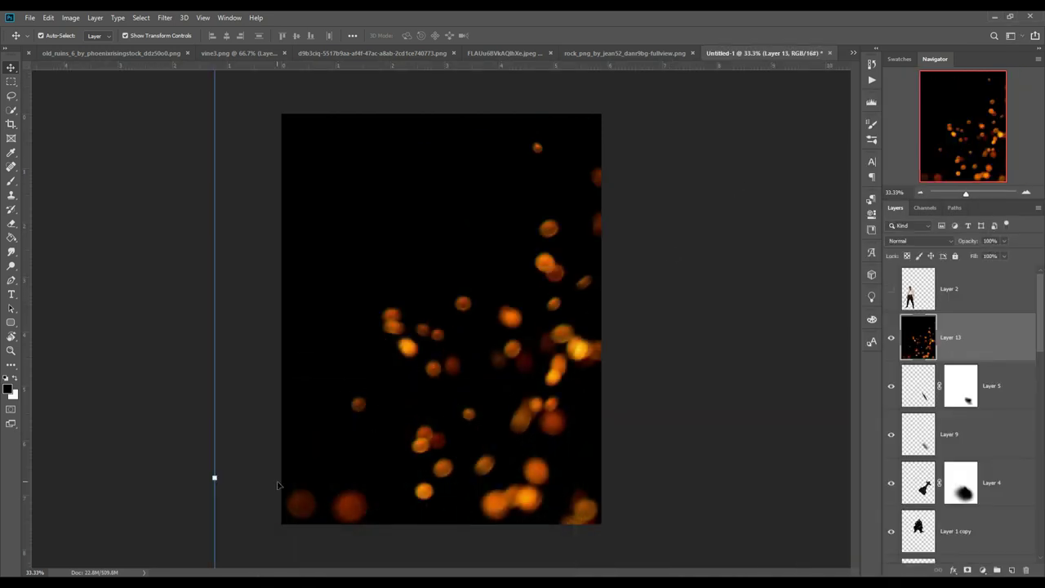
mouse_move(216, 481)
mouse_down()
mouse_move(220, 370)
mouse_move(195, 420)
mouse_move(320, 370)
mouse_up()
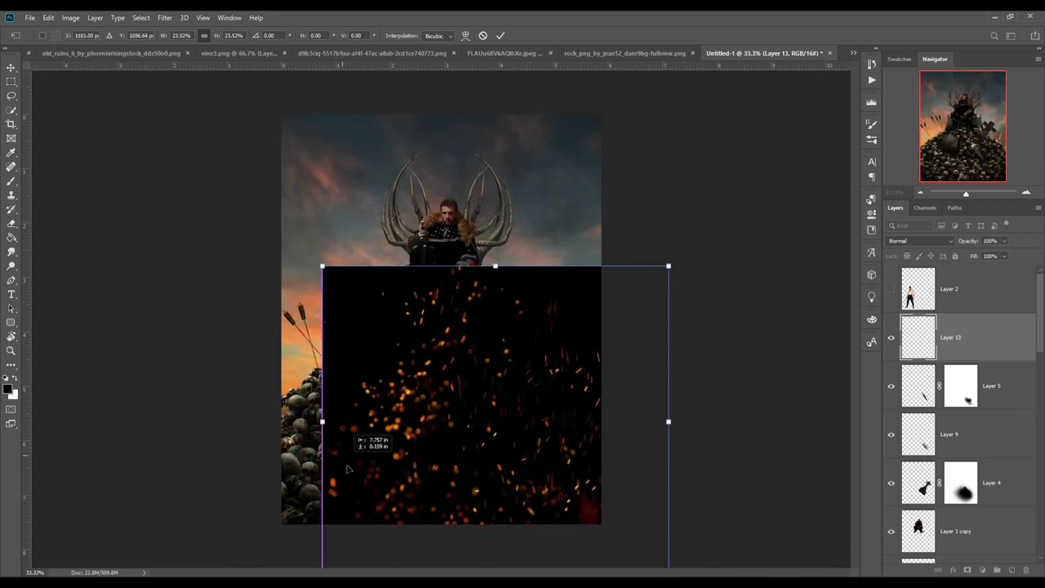
drag(321, 370, 352, 526)
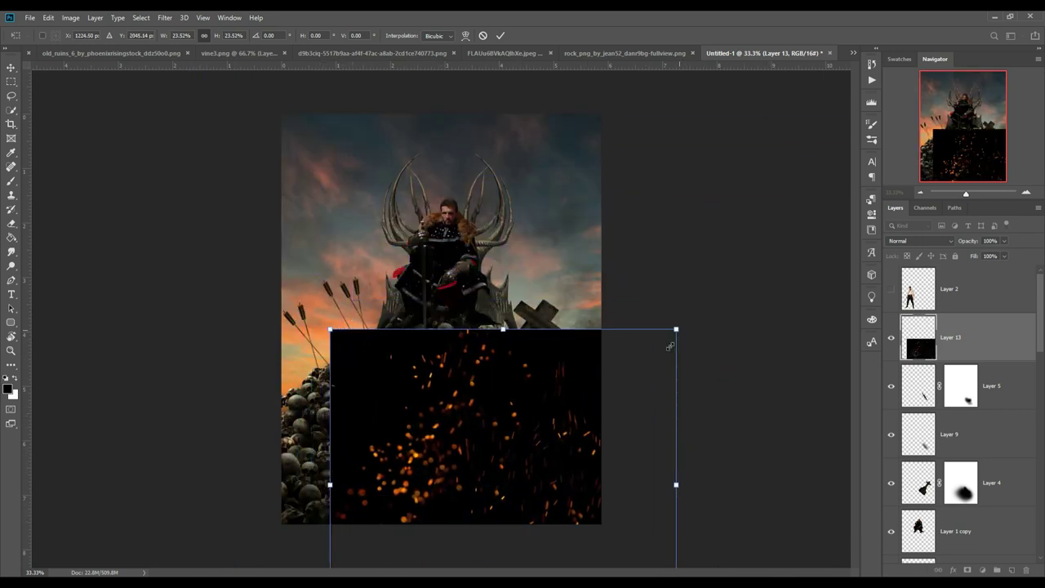
drag(670, 346, 563, 429)
mouse_move(535, 474)
mouse_down()
mouse_move(585, 441)
mouse_move(585, 412)
mouse_up()
click(500, 36)
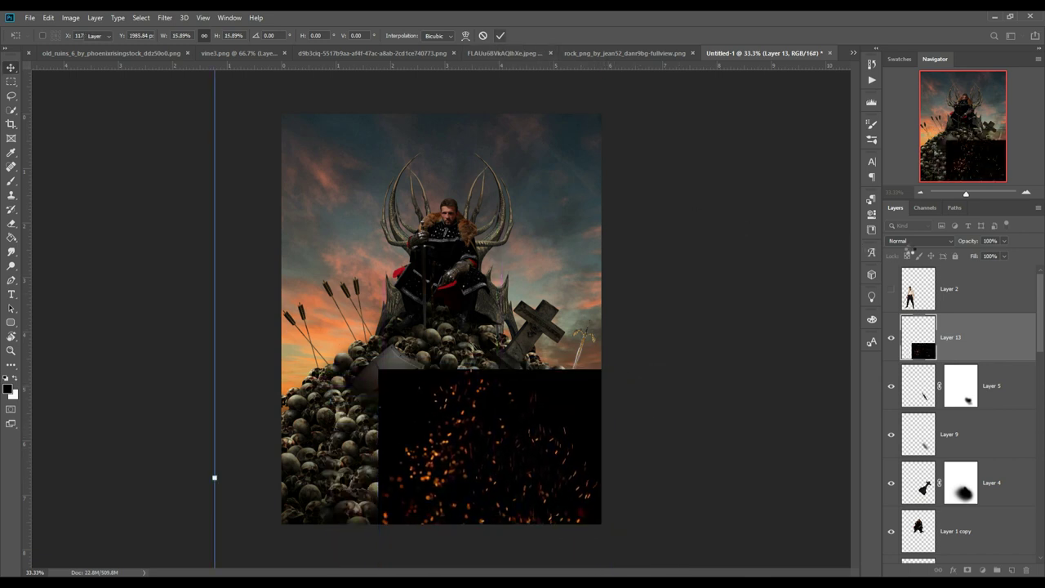
Set the spark layer to Color Dodge and enlarge it to about 112%.
click(918, 242)
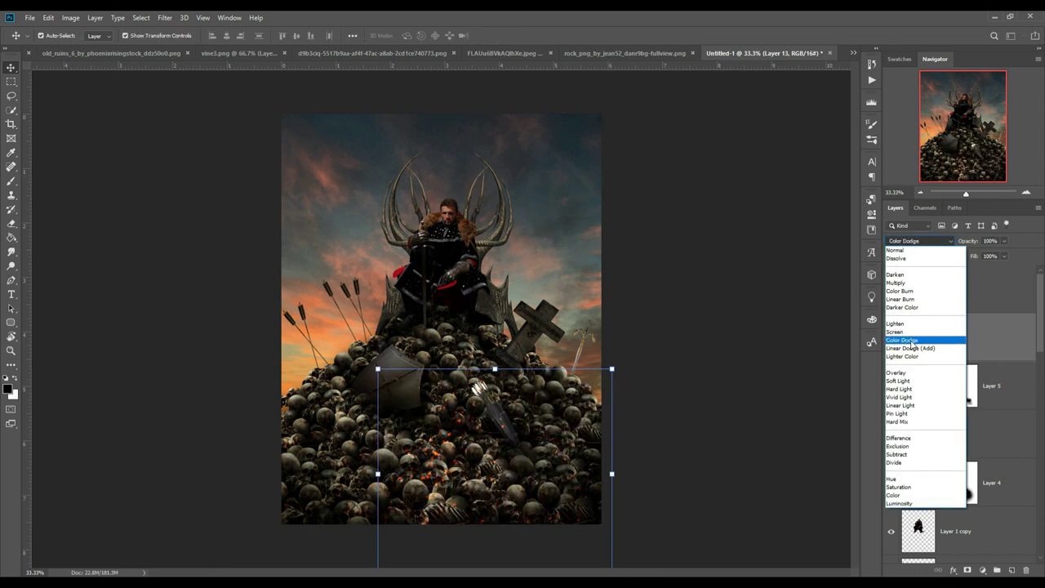
click(915, 343)
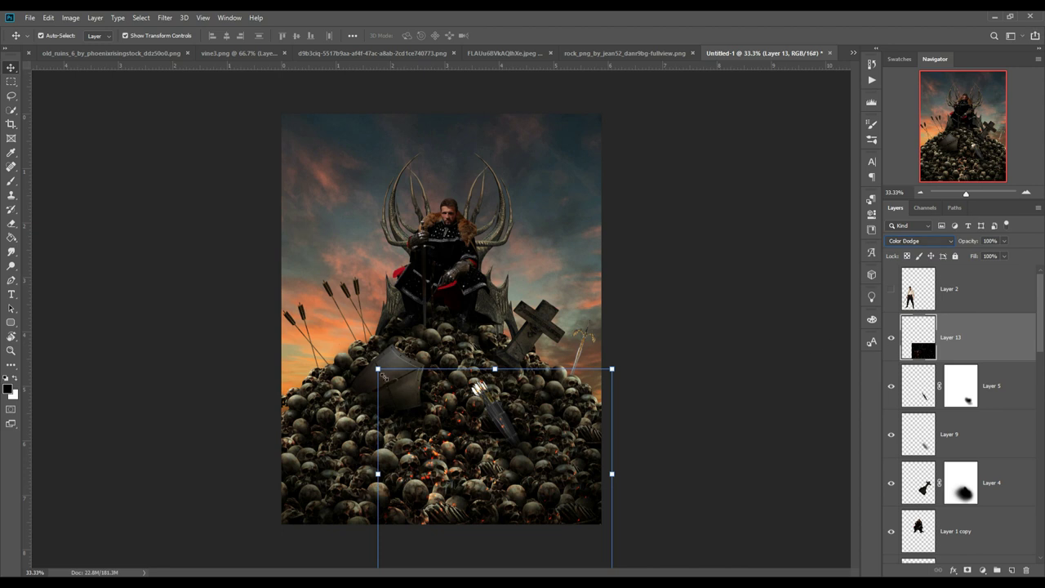
mouse_move(380, 372)
mouse_down()
mouse_move(459, 446)
mouse_move(477, 485)
mouse_up()
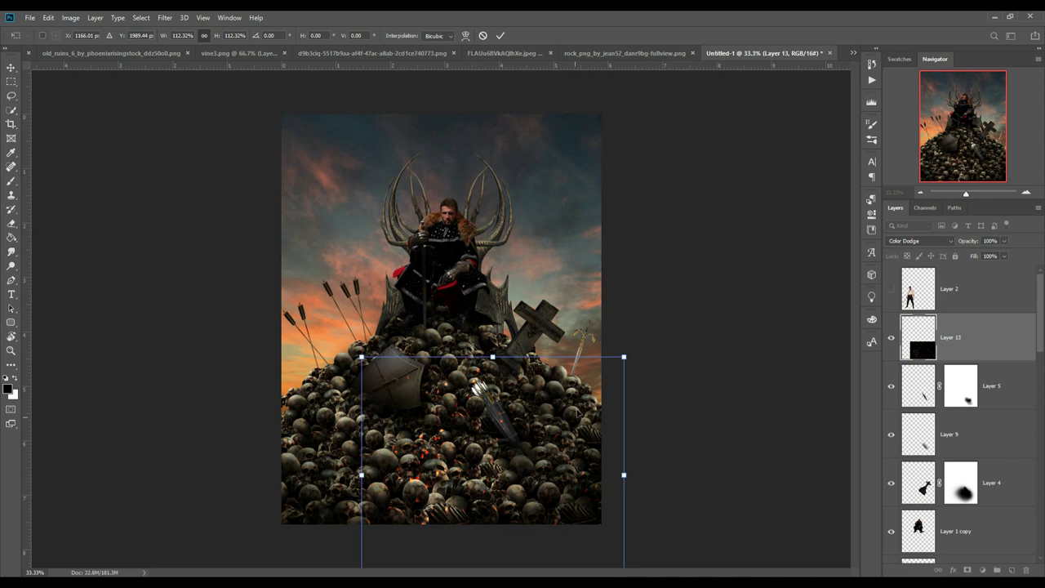
click(500, 36)
click(443, 255)
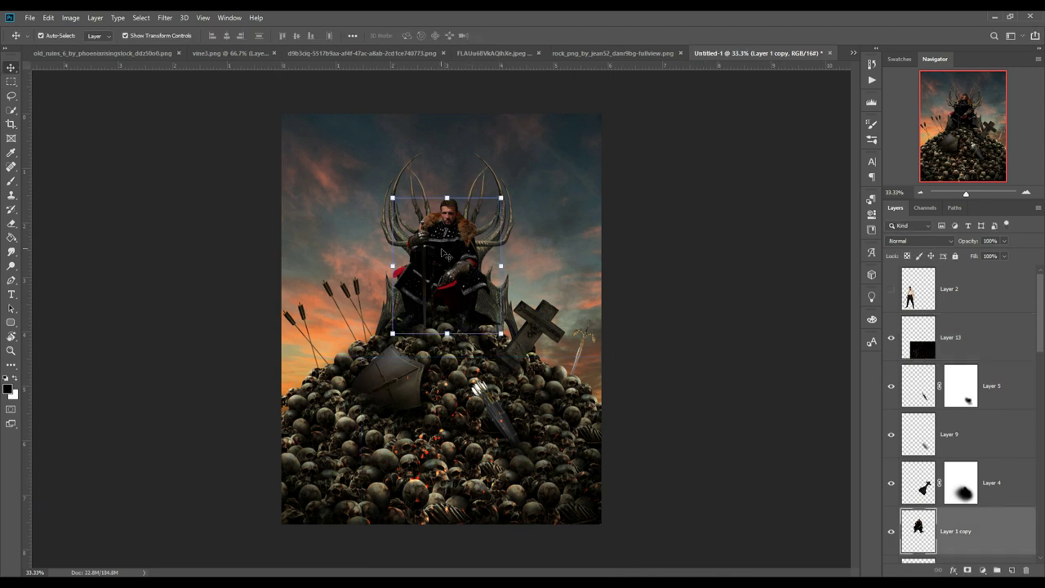
Apply a Camera Raw tone curve to Layer 1 copy: Lights +33, Darks +18, Shadows raised.
click(166, 17)
click(212, 79)
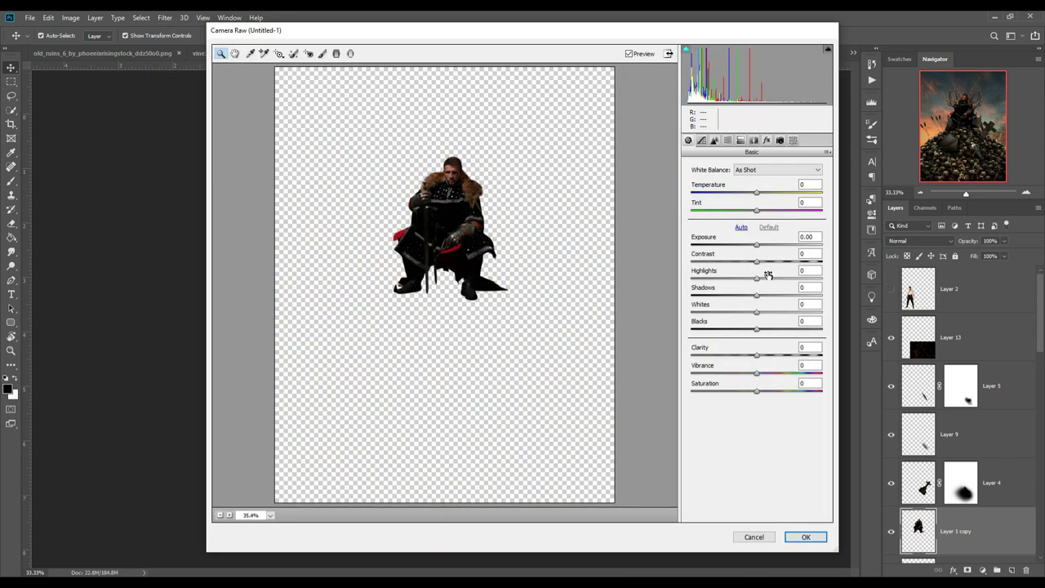
click(702, 140)
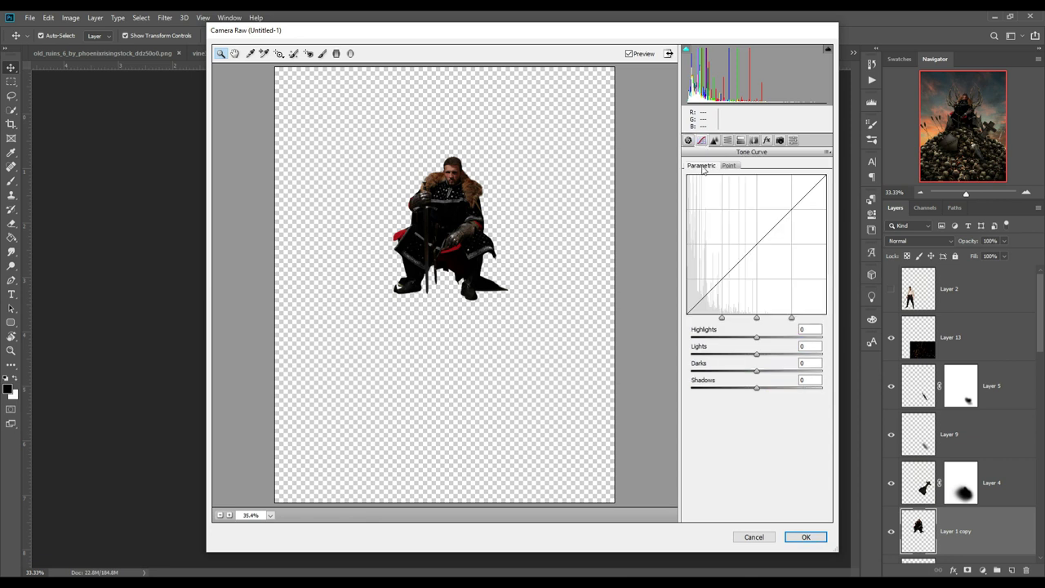
mouse_move(759, 374)
mouse_down()
mouse_move(771, 377)
mouse_move(780, 359)
mouse_move(776, 392)
mouse_up()
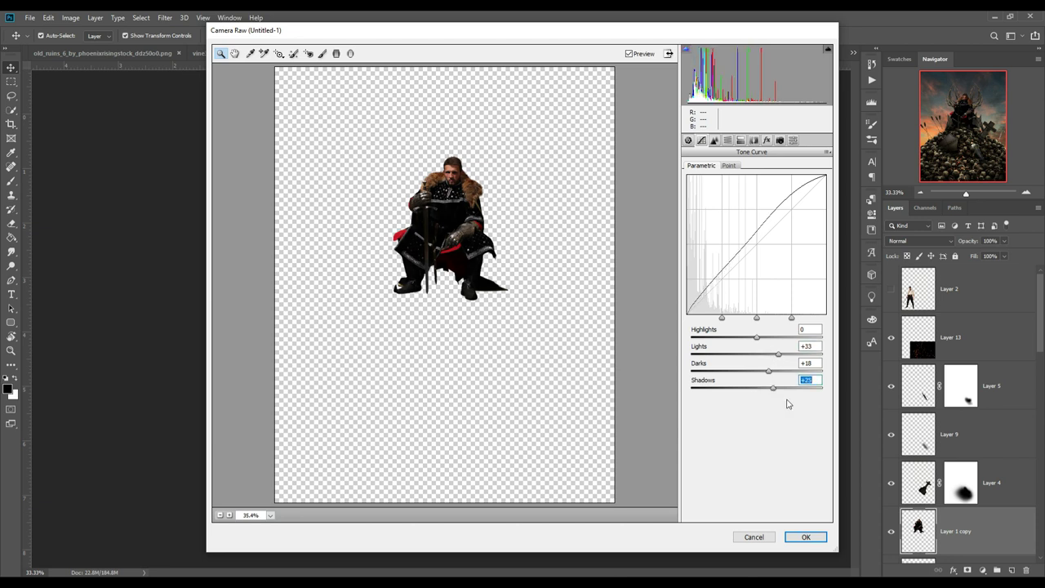
click(803, 537)
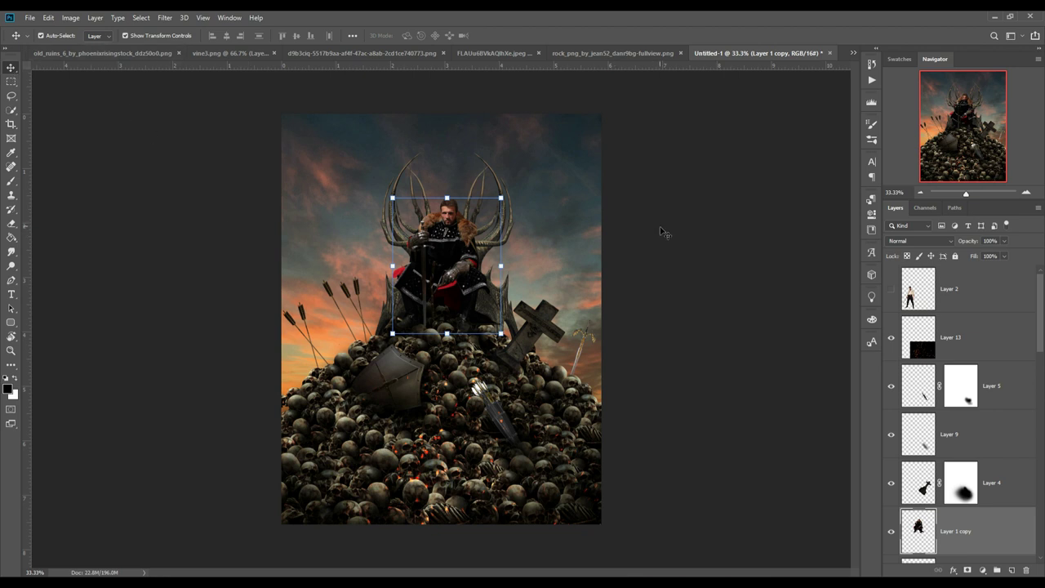
Add a Curves adjustment clipped to the nobleman, its point at input 124, output 137.
click(988, 568)
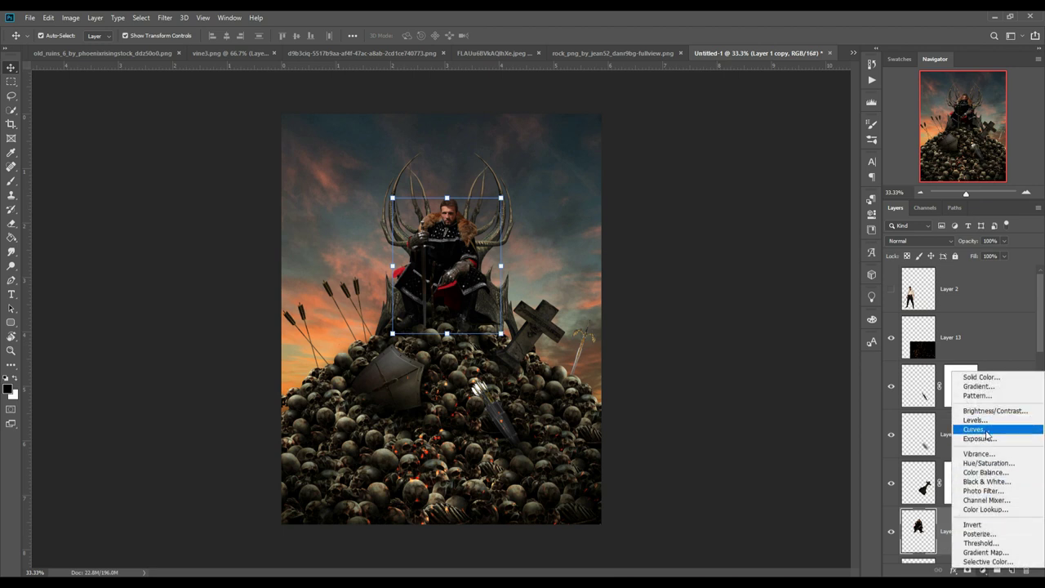
click(974, 430)
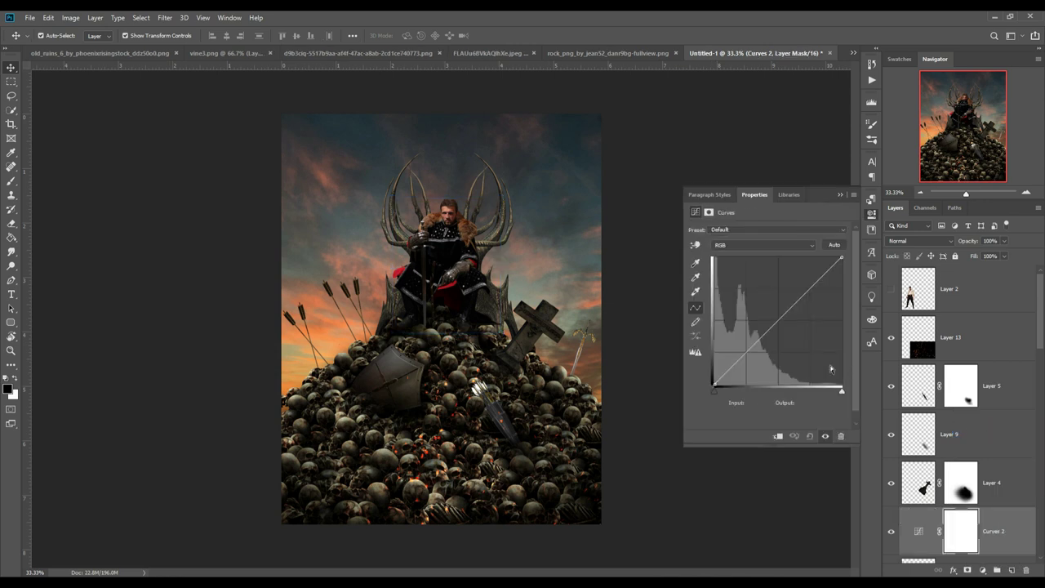
click(788, 324)
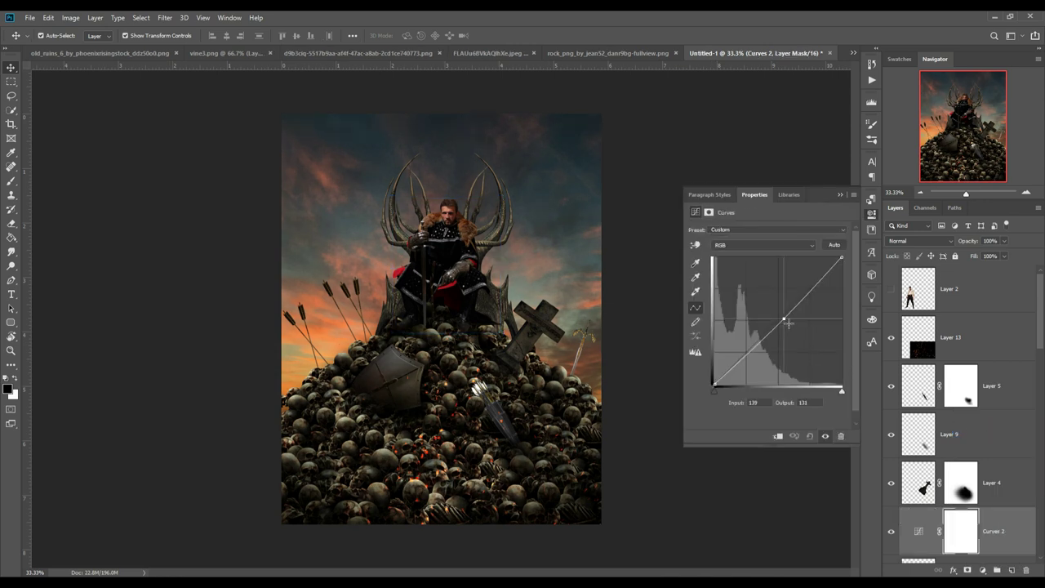
click(778, 435)
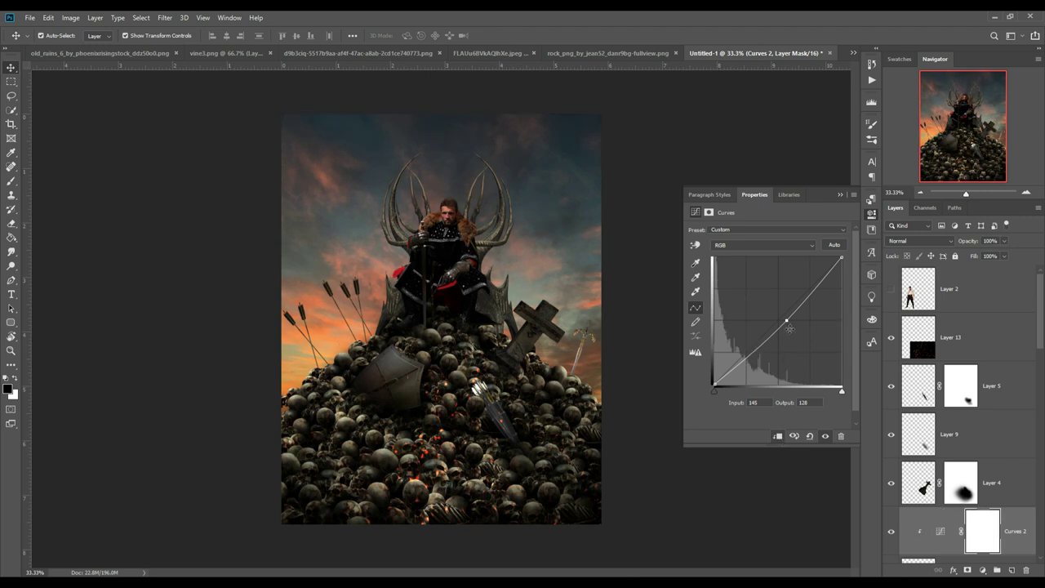
drag(793, 329, 793, 328)
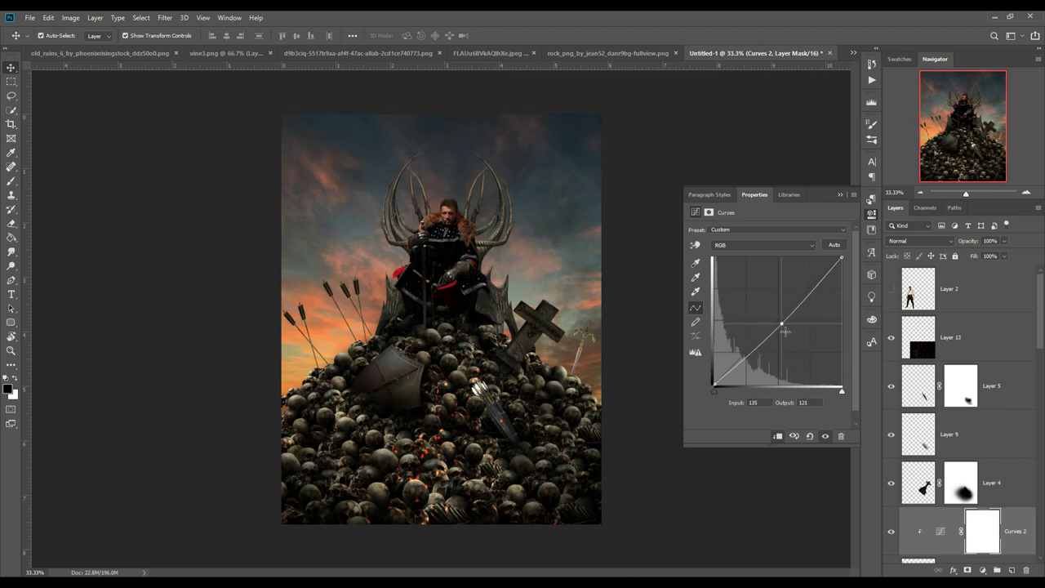
drag(786, 329, 778, 323)
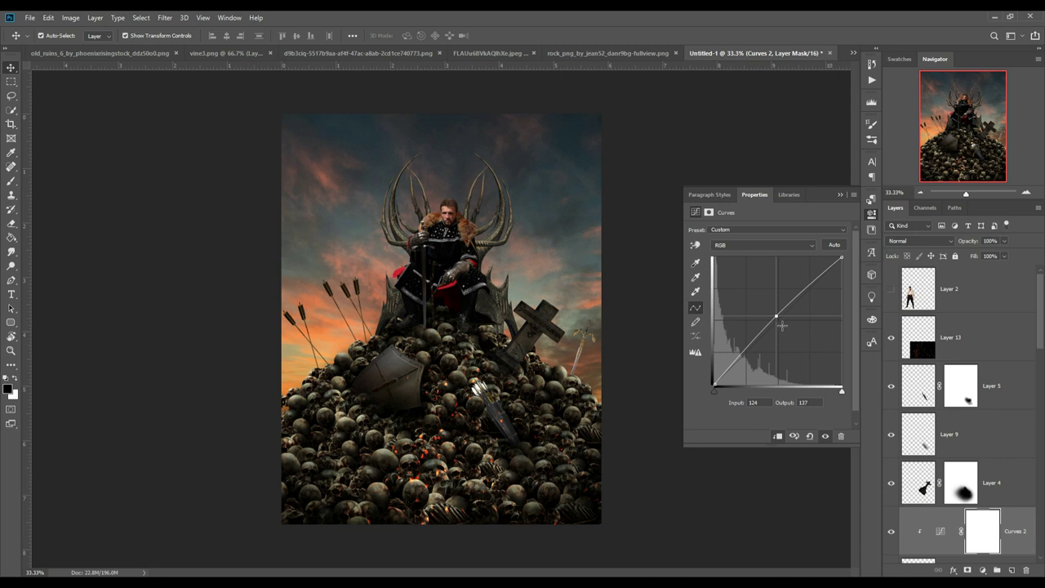
click(840, 197)
key(ctrl+2)
click(1006, 572)
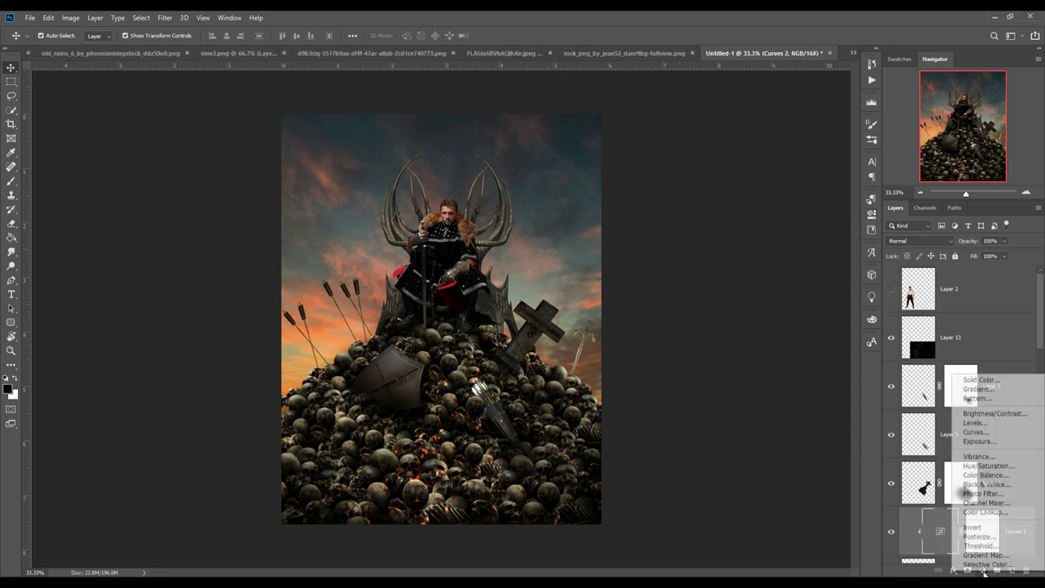
Add a Levels adjustment with input levels 0, 2.78, 81 and invert its mask to black.
click(989, 425)
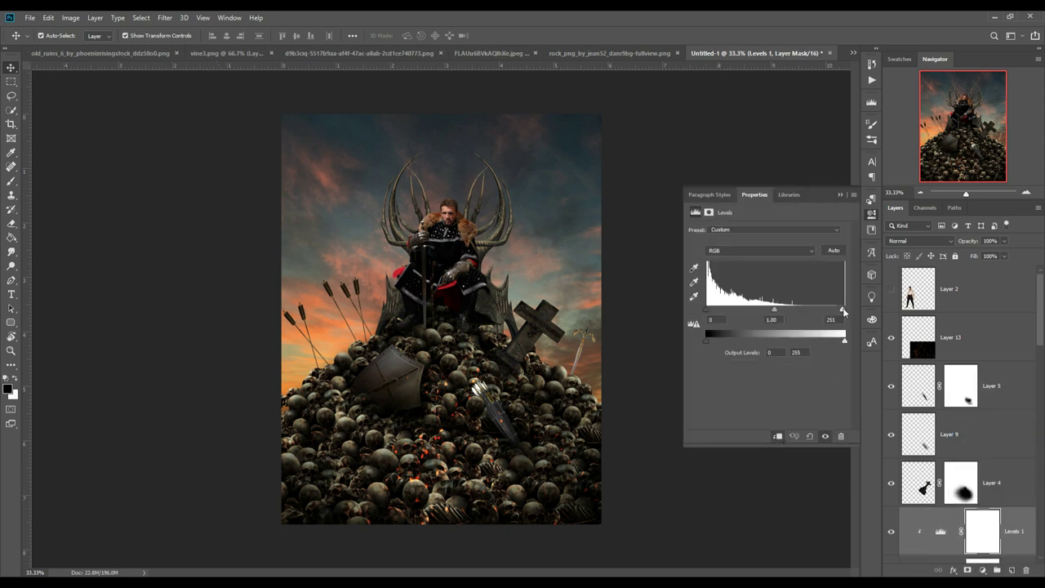
drag(829, 311, 718, 312)
drag(710, 313, 751, 311)
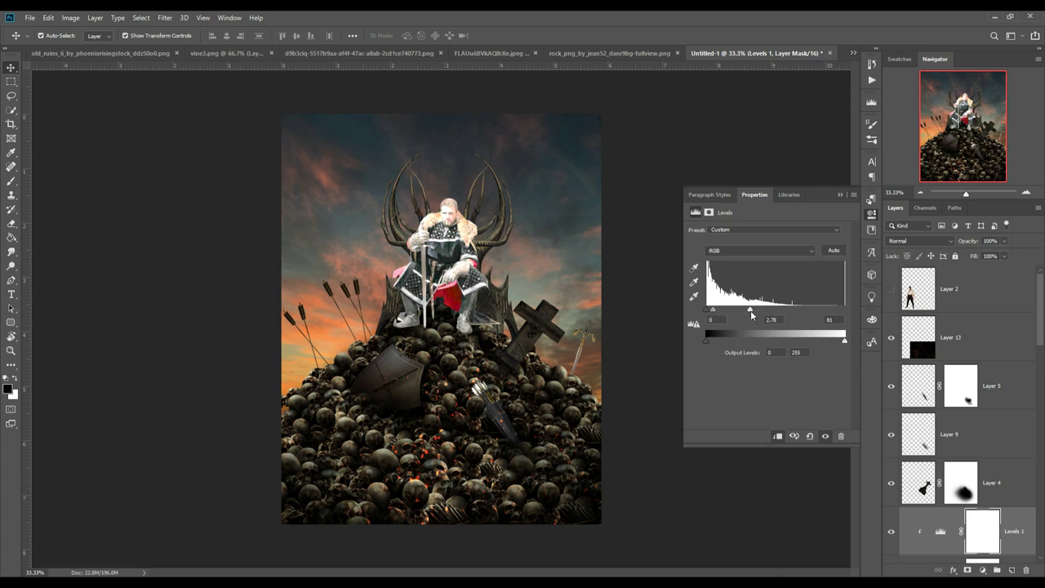
click(839, 195)
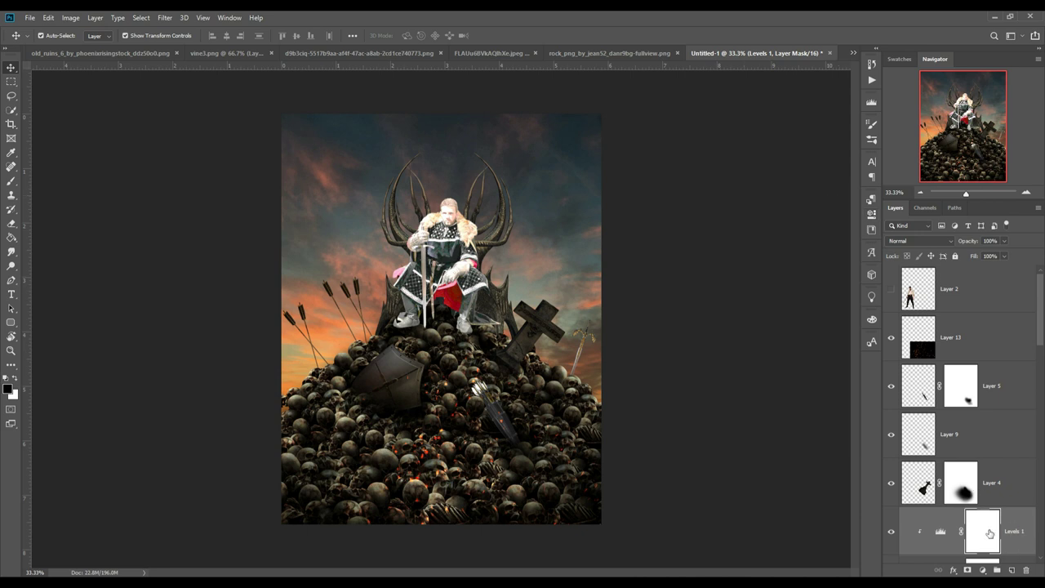
key(ctrl+i)
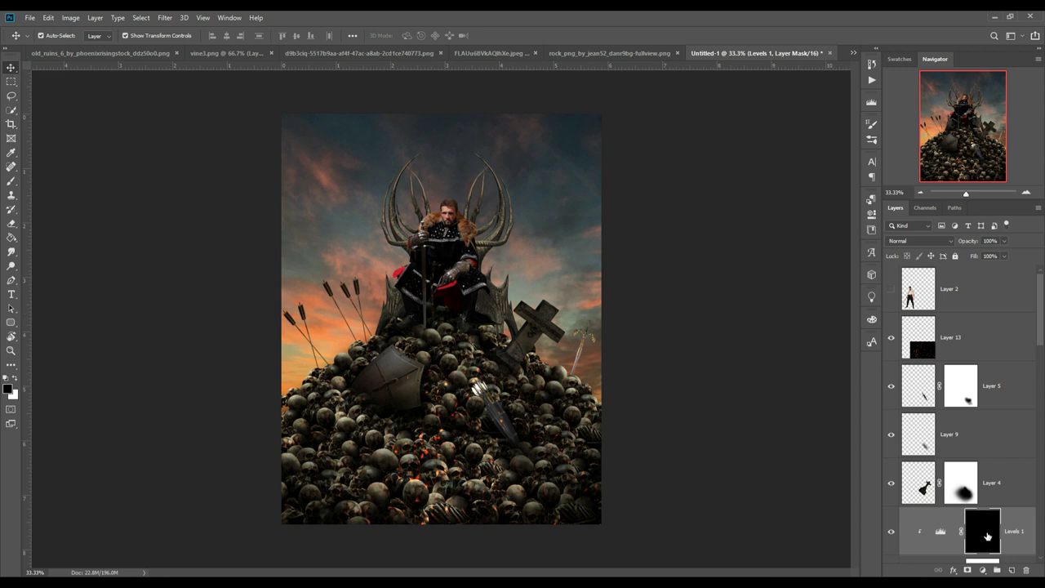
Zoom to 200% and set a smaller white brush at 100% opacity for the Levels 1 mask.
click(11, 181)
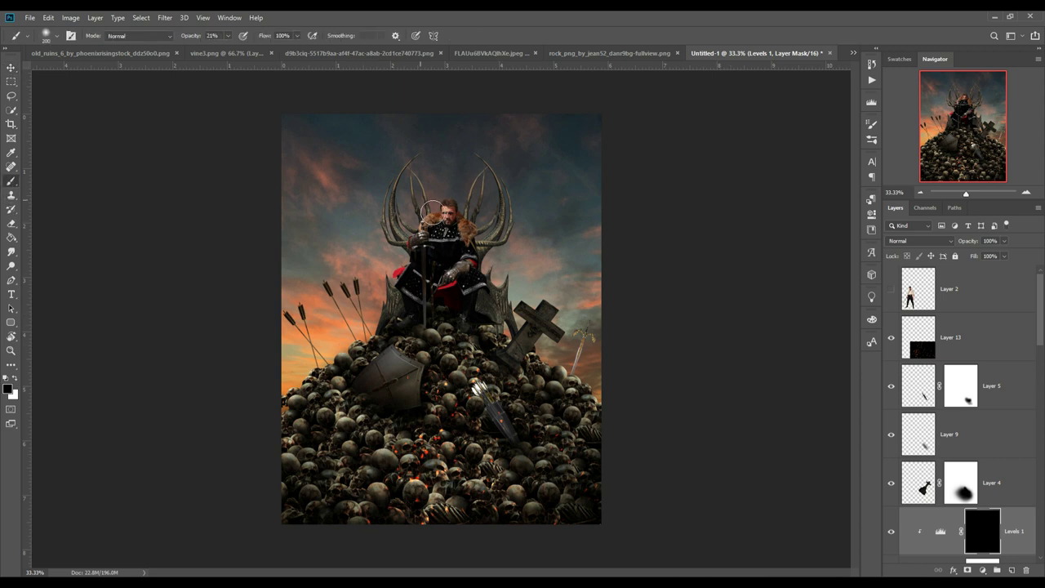
key(ctrl+plus)
key(ctrl+plus)
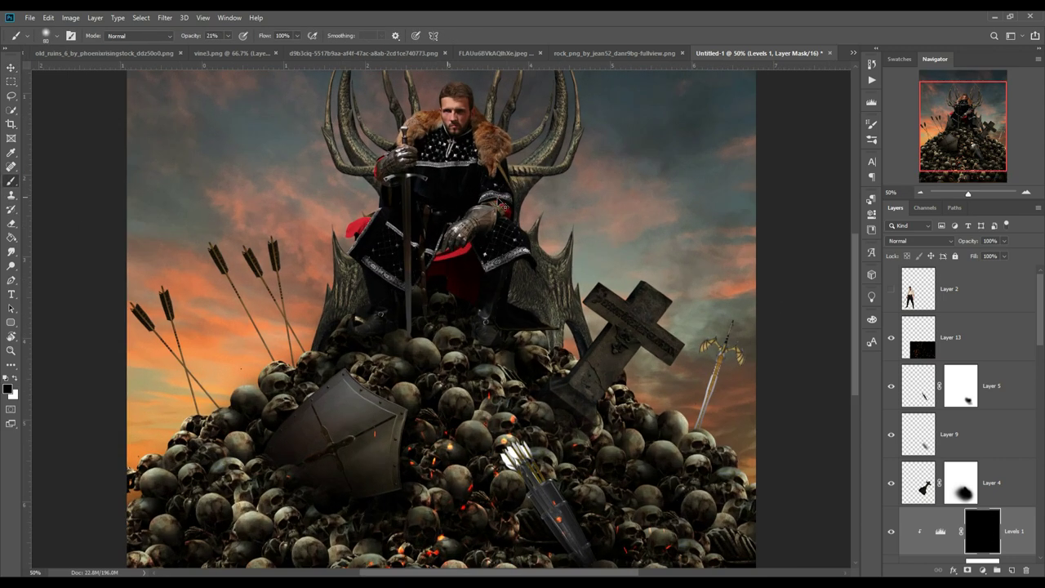
key(ctrl+plus)
key(ctrl+plus)
scroll(527, 204, up, 3)
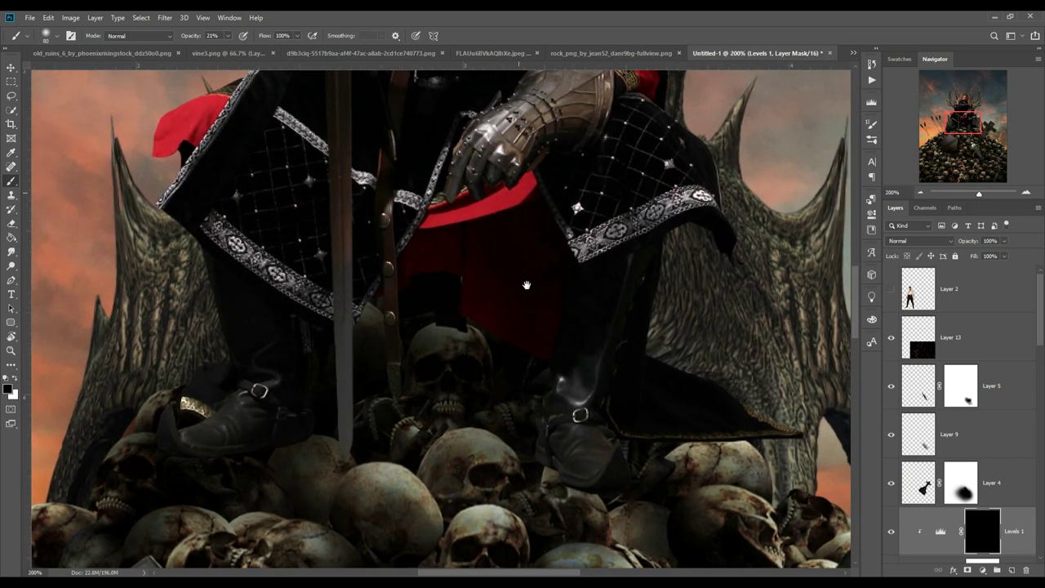
scroll(527, 204, up, 3)
scroll(528, 216, up, 4)
scroll(529, 217, up, 3)
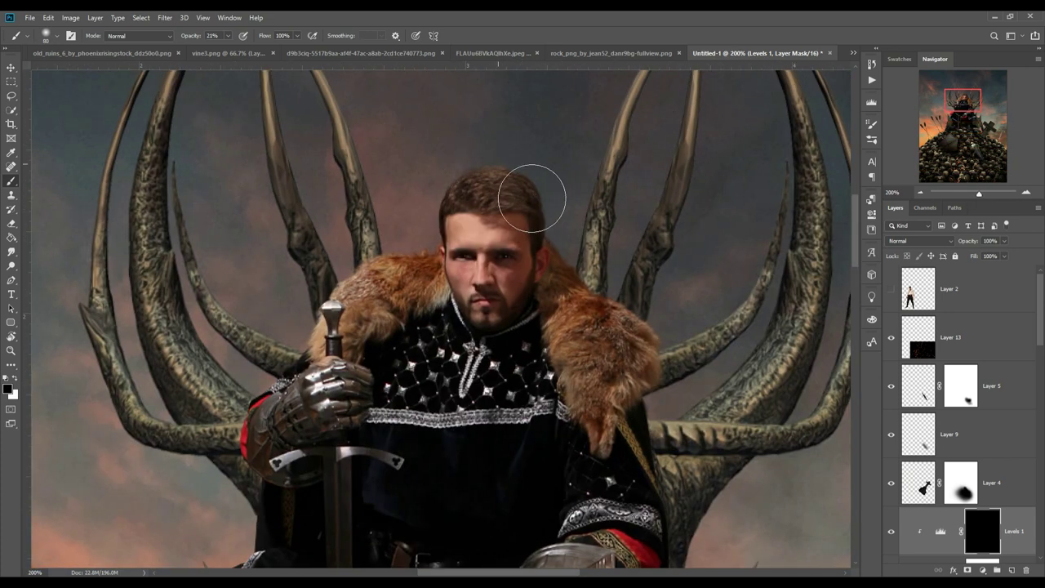
key(bracketleft)
key(bracketleft)
key(bracketleft)
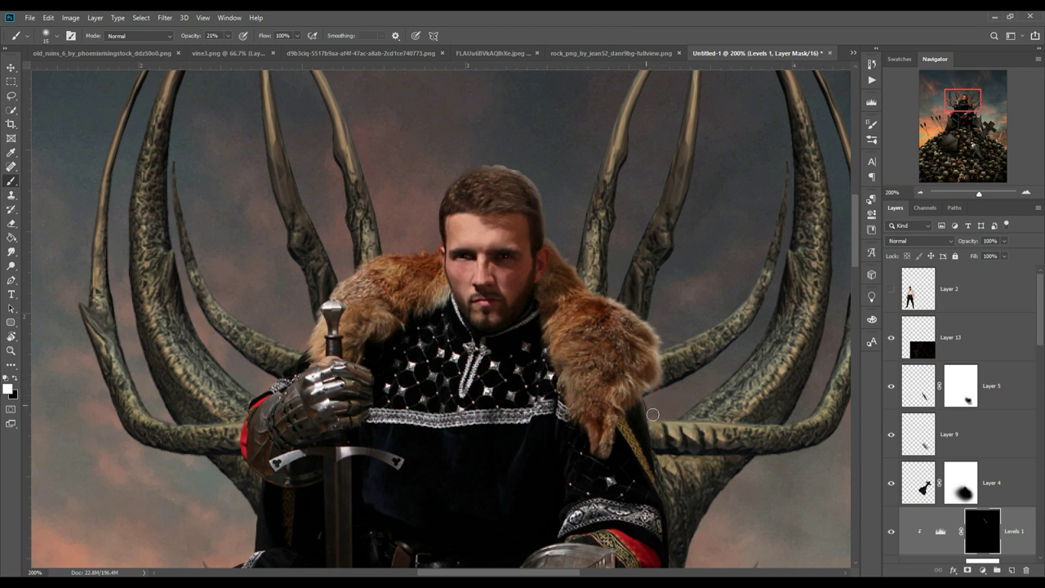
key(0)
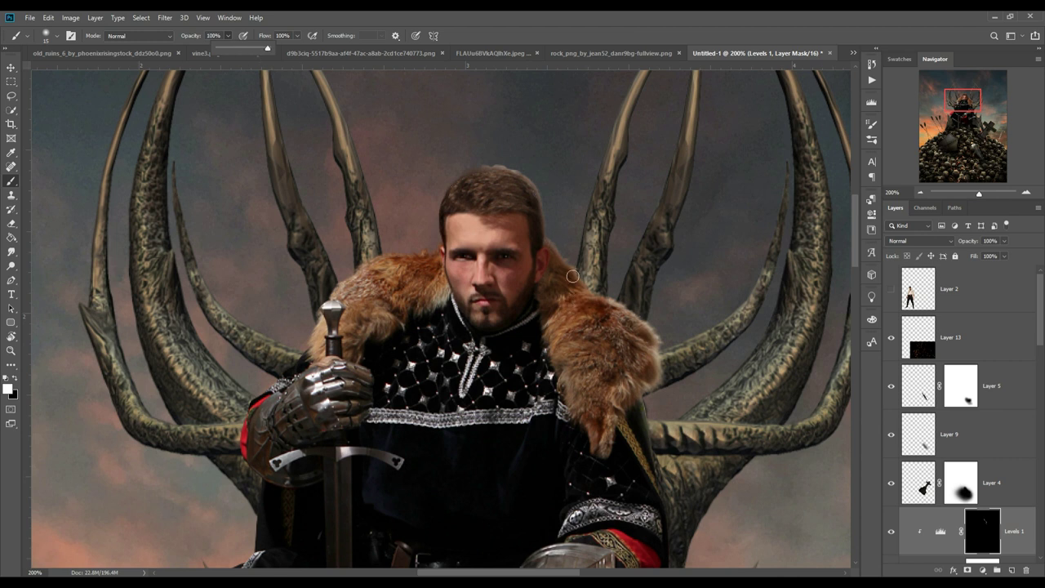
Paint rim light into the mask along the nobleman's hair, fur collar edges and cloak's right side.
mouse_move(499, 167)
mouse_down()
mouse_move(551, 222)
mouse_move(468, 173)
mouse_up()
mouse_move(431, 232)
mouse_down()
mouse_move(407, 263)
mouse_move(328, 299)
mouse_move(244, 435)
mouse_move(261, 506)
mouse_up()
mouse_move(662, 418)
mouse_down()
mouse_move(657, 347)
mouse_move(568, 256)
mouse_up()
drag(667, 436, 679, 539)
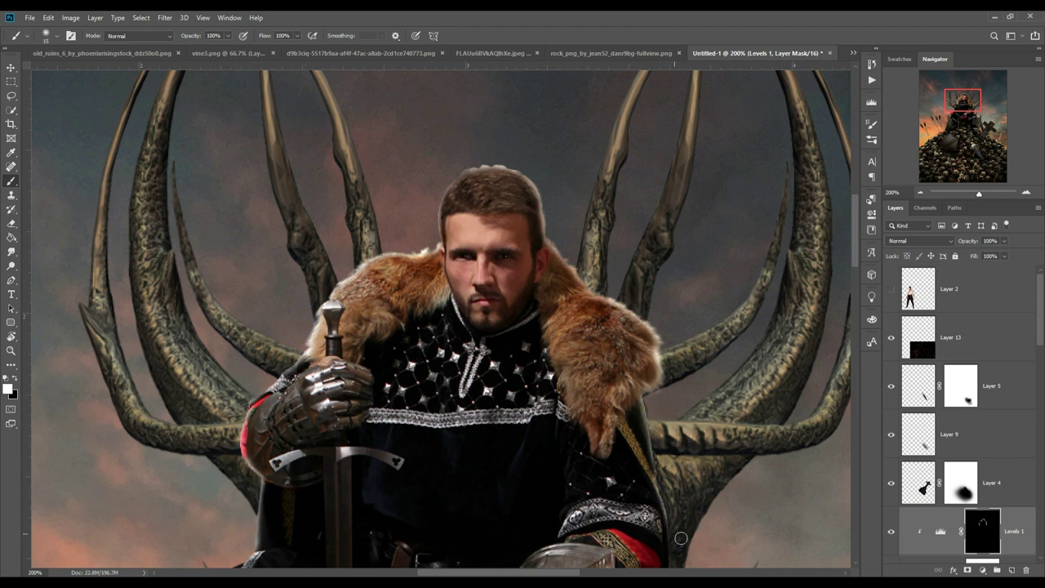
scroll(679, 539, down, 5)
drag(645, 315, 725, 474)
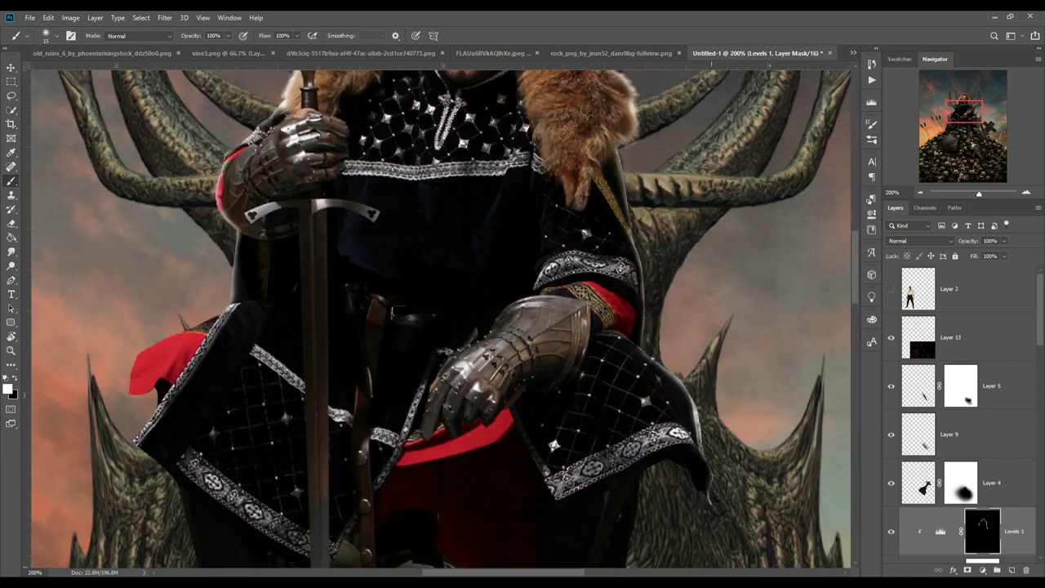
drag(659, 320, 504, 255)
key(v)
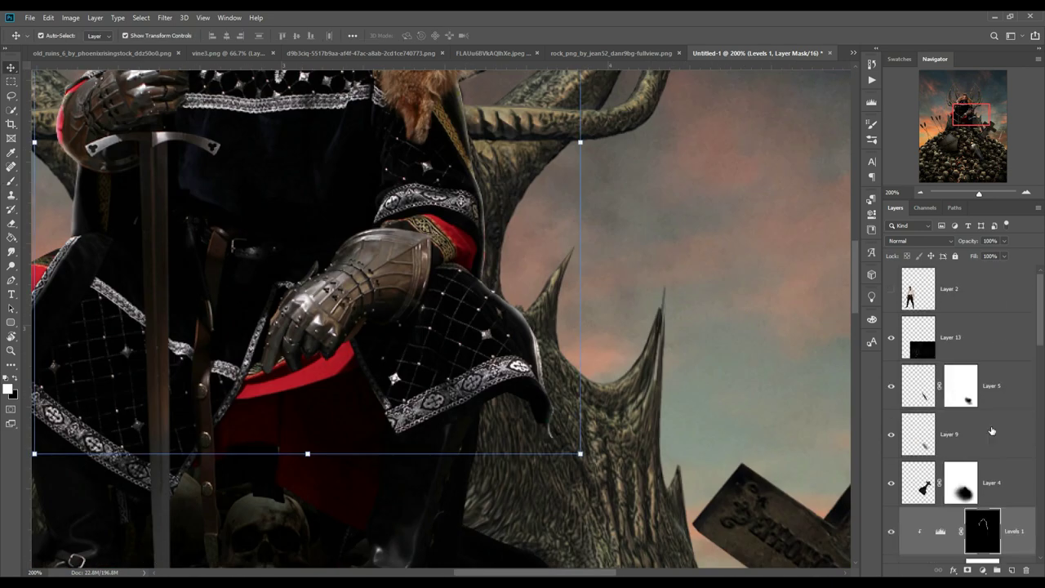
scroll(993, 430, down, 5)
Add a Curves 3 adjustment to Layer 6 copy with its point at 140/126.
click(992, 430)
key(ctrl+minus)
key(ctrl+minus)
key(ctrl+minus)
click(982, 570)
drag(785, 313, 791, 320)
click(988, 451)
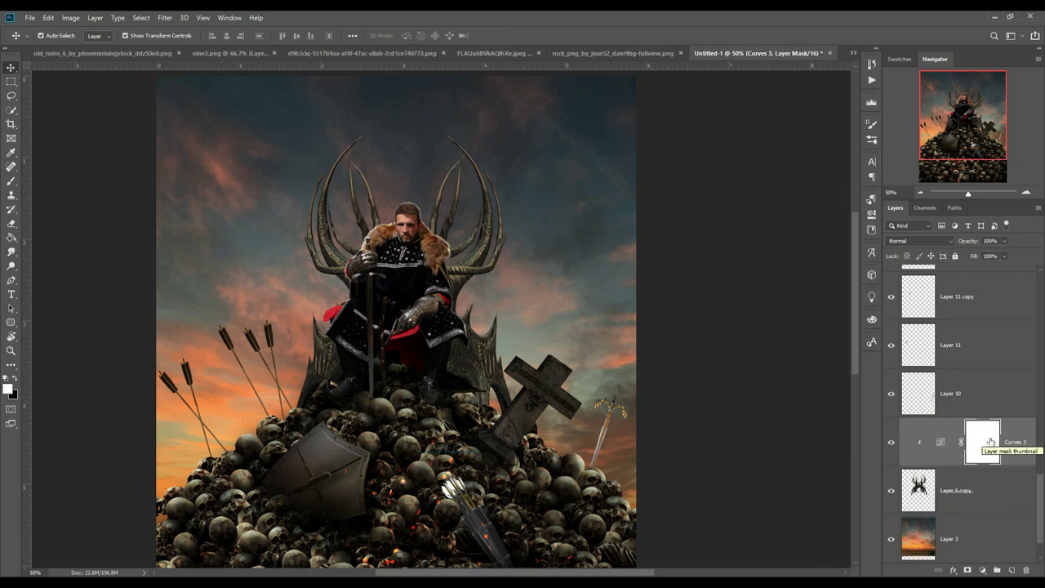
Add a Levels 2 adjustment with a lowered white point and invert its mask to black.
click(982, 570)
click(976, 418)
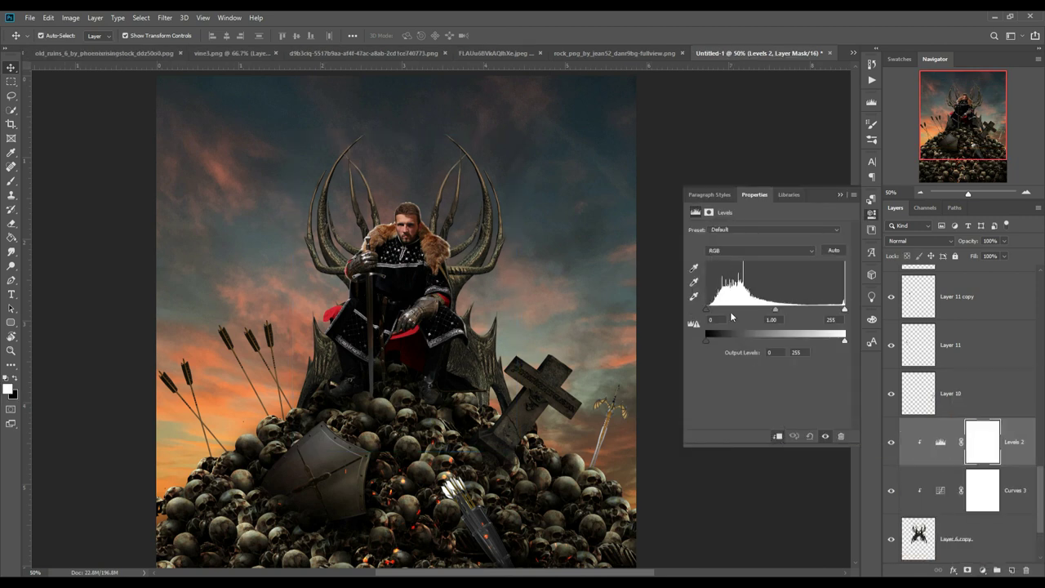
drag(845, 319, 763, 319)
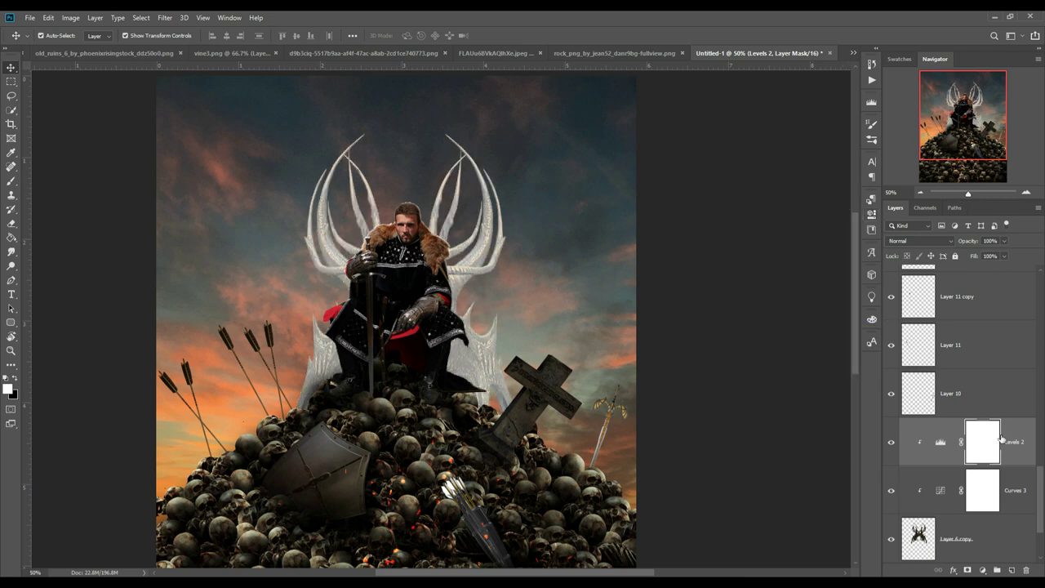
key(ctrl+i)
Paint white on the Levels 2 mask along the thin right horn and the antler's left edge and spike.
key(b)
scroll(327, 310, up, 2)
scroll(515, 302, up, 2)
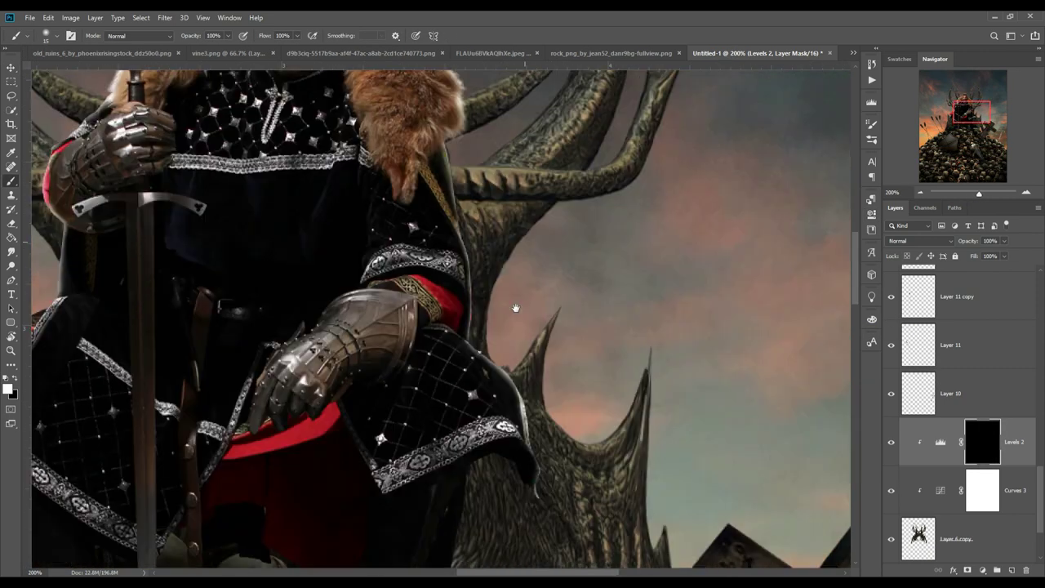
scroll(515, 302, down, 1)
drag(513, 274, 520, 376)
mouse_move(409, 126)
mouse_down()
mouse_move(492, 414)
mouse_move(419, 531)
mouse_move(362, 557)
mouse_move(446, 328)
mouse_up()
mouse_move(391, 362)
mouse_down()
mouse_move(370, 406)
mouse_move(392, 458)
mouse_move(413, 446)
mouse_move(432, 530)
mouse_move(515, 474)
mouse_move(456, 378)
mouse_move(496, 547)
mouse_move(448, 310)
mouse_up()
drag(441, 360, 482, 458)
Add a Levels 3 adjustment with strongly raised midtones and invert its mask to black.
scroll(1004, 376, up, 5)
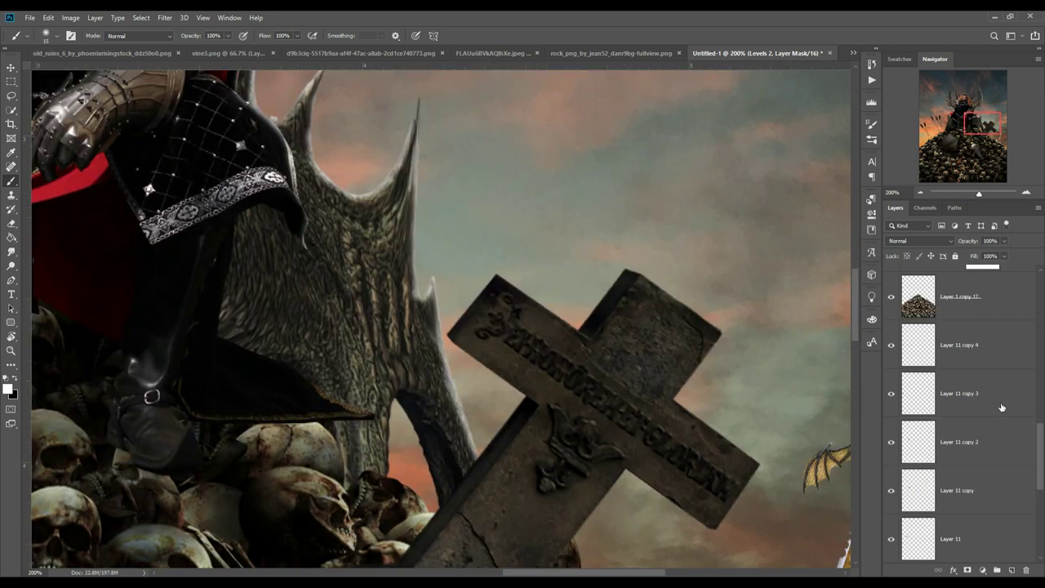
scroll(1004, 376, up, 2)
click(982, 570)
click(964, 428)
drag(775, 309, 714, 309)
click(840, 195)
key(ctrl+i)
Paint white on the Levels 3 mask along the cross's upper, right-arm and lower-left edges.
shift+click(495, 278)
shift+click(581, 331)
shift+click(627, 272)
drag(639, 275, 726, 333)
shift+click(676, 402)
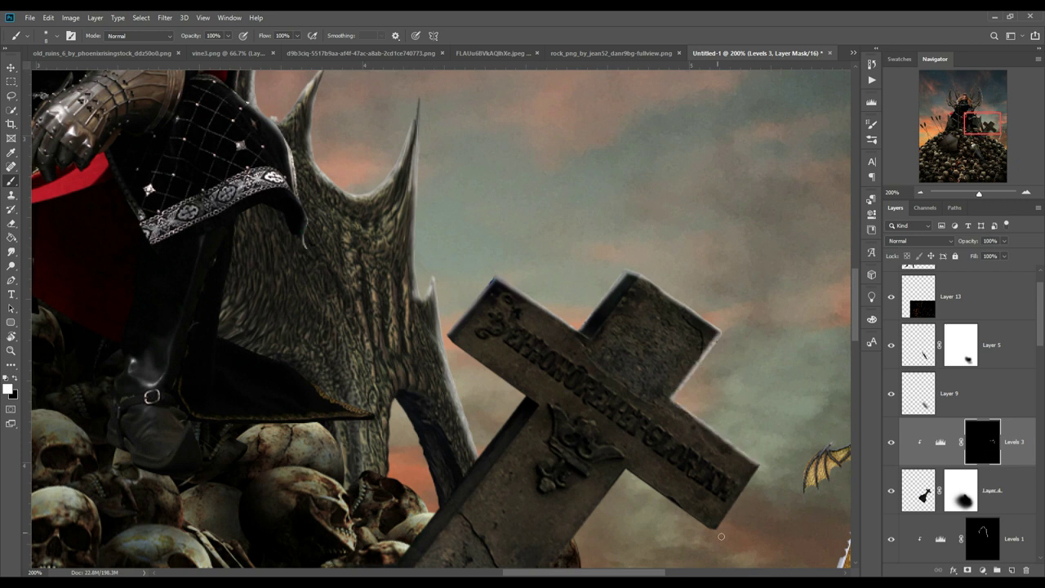
shift+click(758, 466)
shift+click(720, 536)
shift+click(406, 559)
key(ctrl+minus)
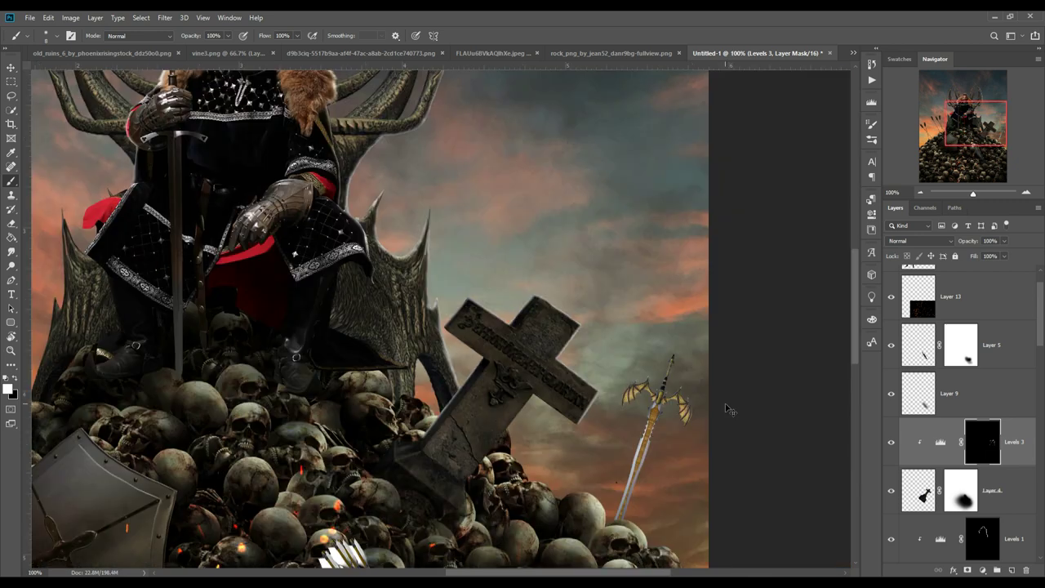
key(ctrl+minus)
key(ctrl+minus)
Add an orange Color Fill 1 layer and invert its mask to hide the fill.
click(982, 570)
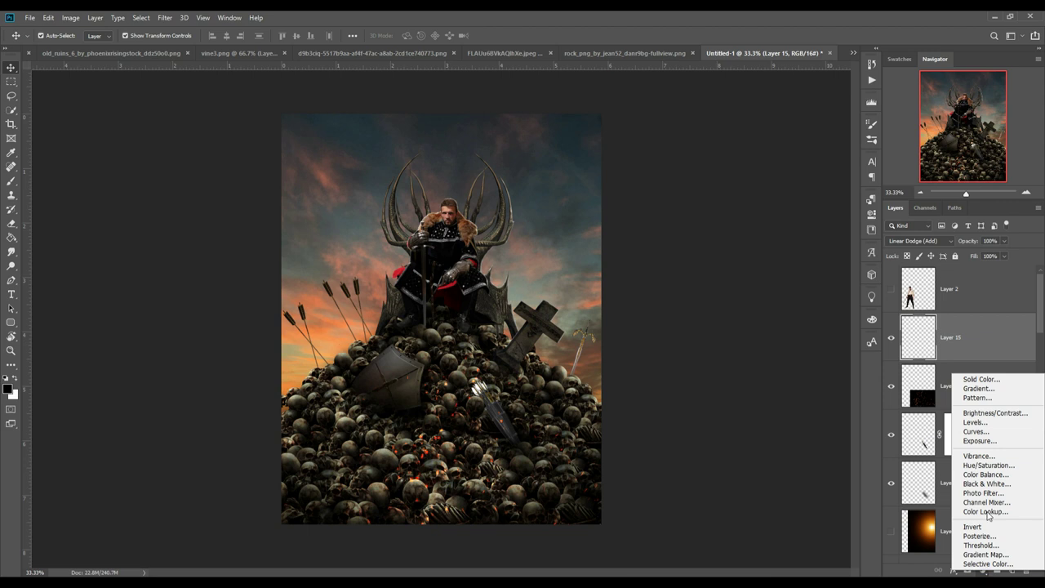
click(977, 381)
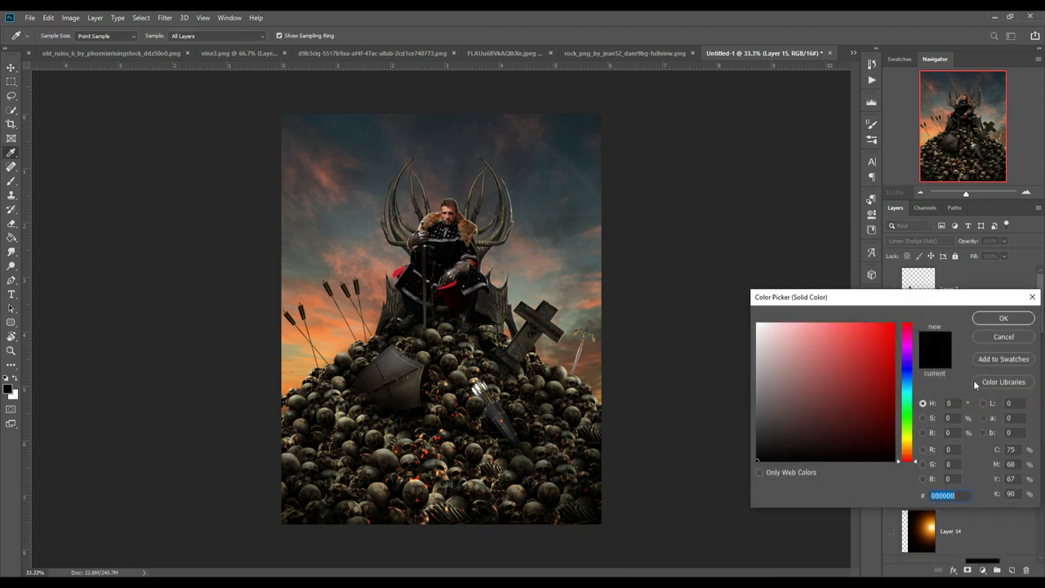
click(899, 330)
drag(910, 454, 911, 456)
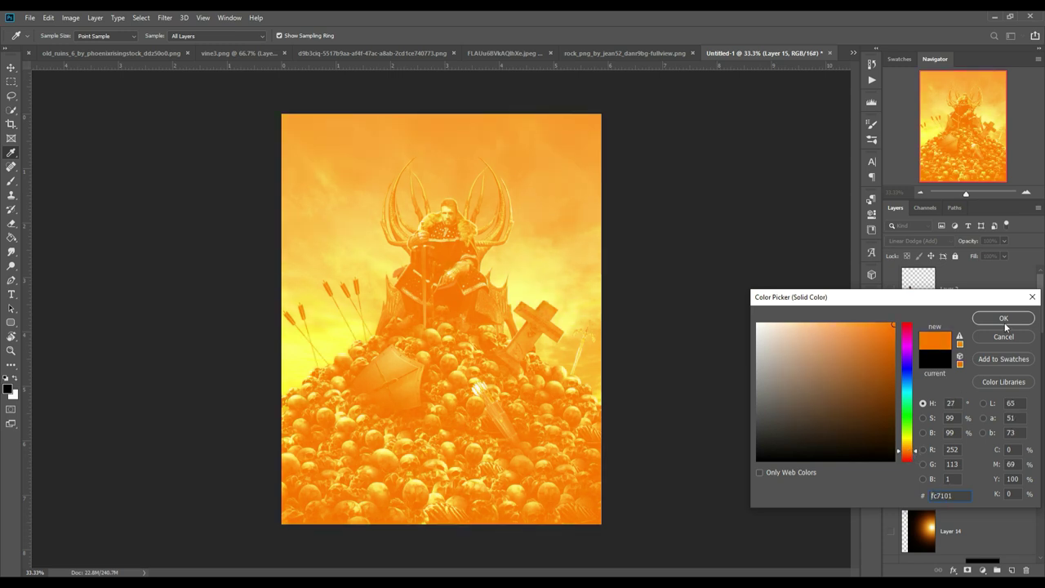
click(1004, 320)
click(968, 340)
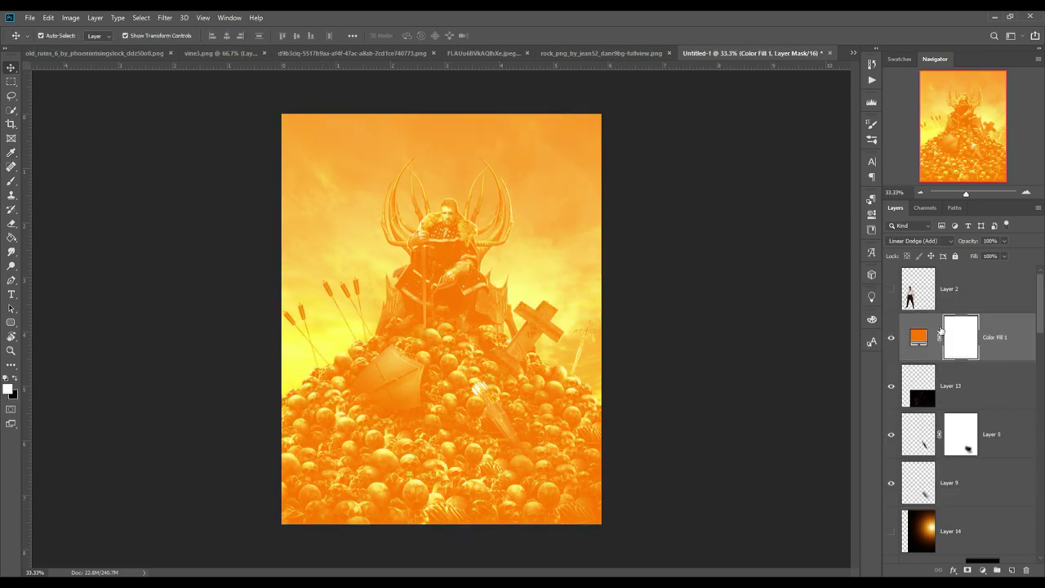
click(12, 182)
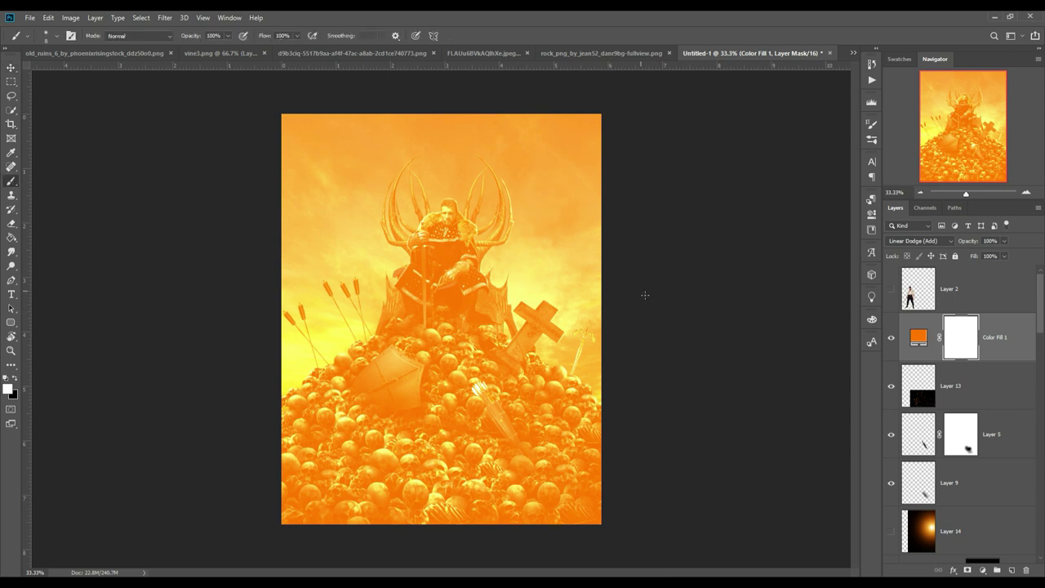
key(ctrl+i)
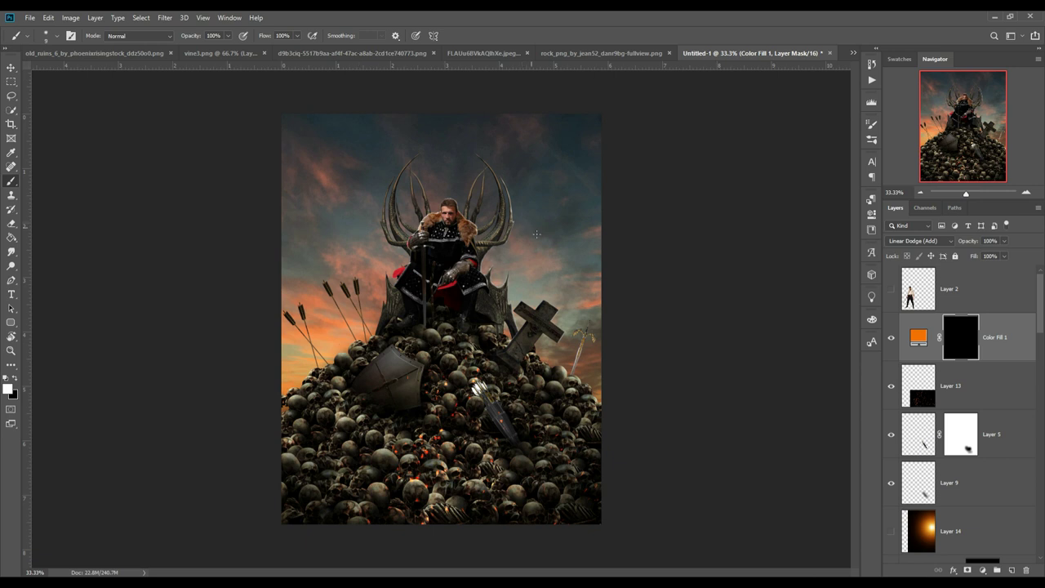
Paint an orange glow into the upper-right sky with a 1400 px brush at 100% opacity.
key(bracketright)
key(bracketright)
key(bracketright)
key(bracketright)
key(bracketright)
key(bracketright)
key(bracketright)
key(bracketright)
key(bracketright)
key(bracketright)
key(bracketright)
key(bracketright)
key(bracketright)
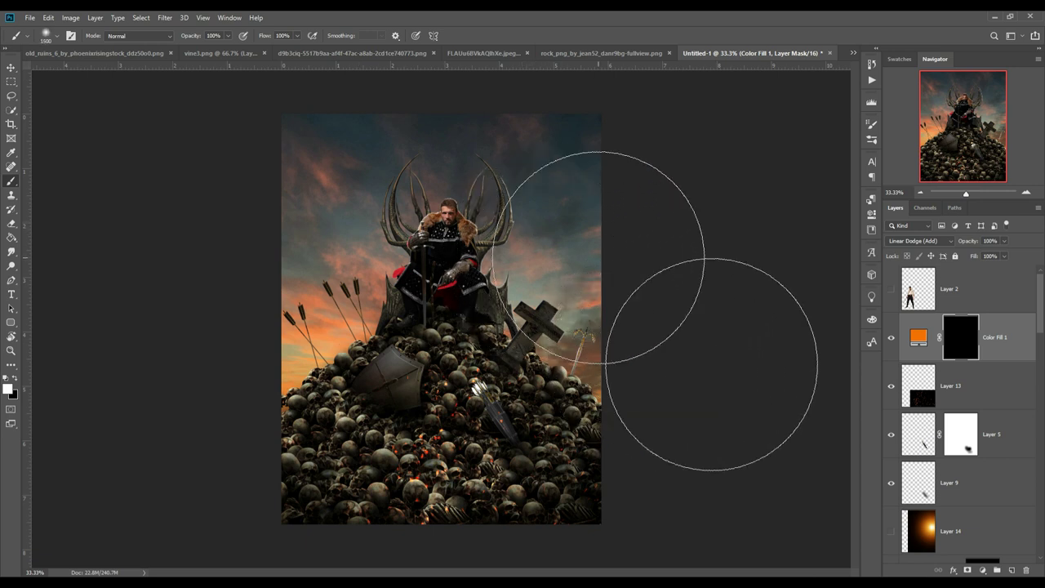
click(228, 36)
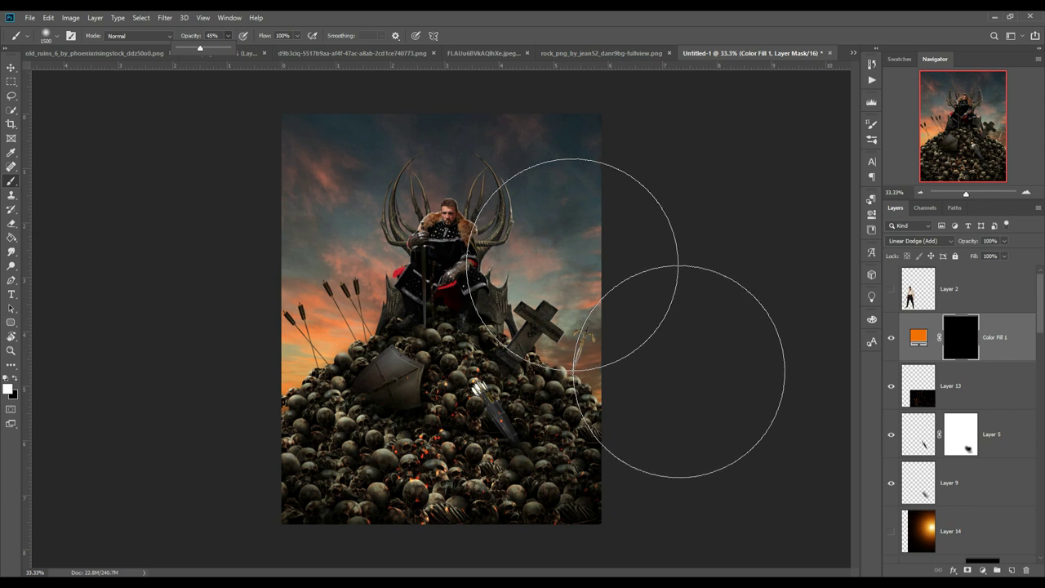
click(573, 266)
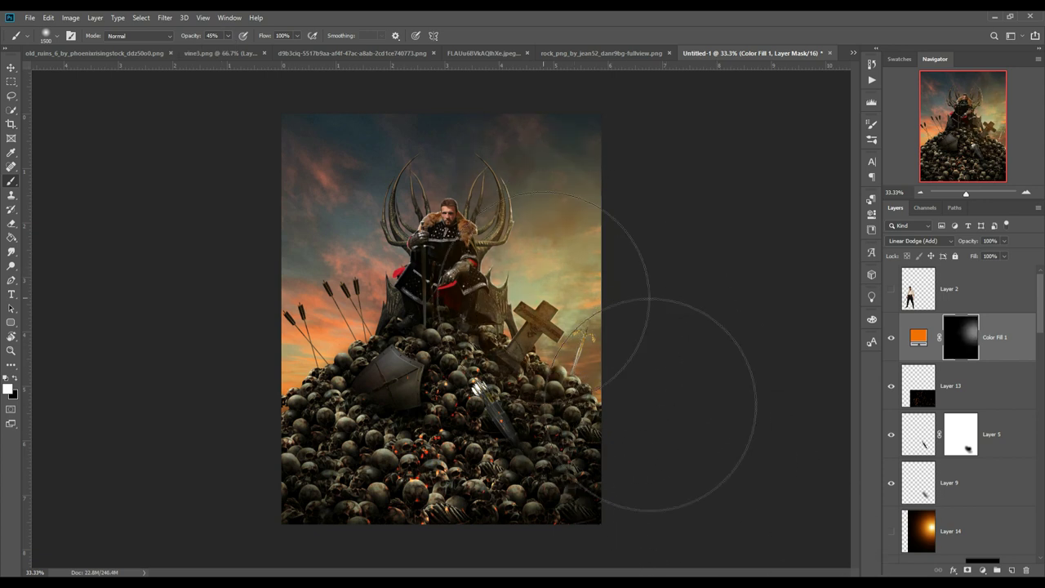
key(ctrl+z)
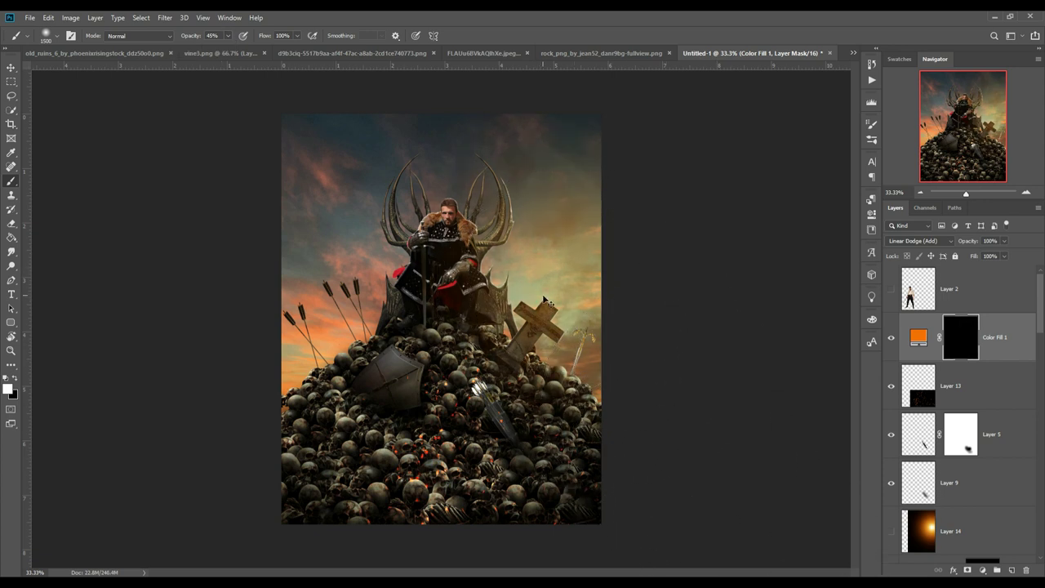
click(227, 36)
drag(224, 51, 263, 52)
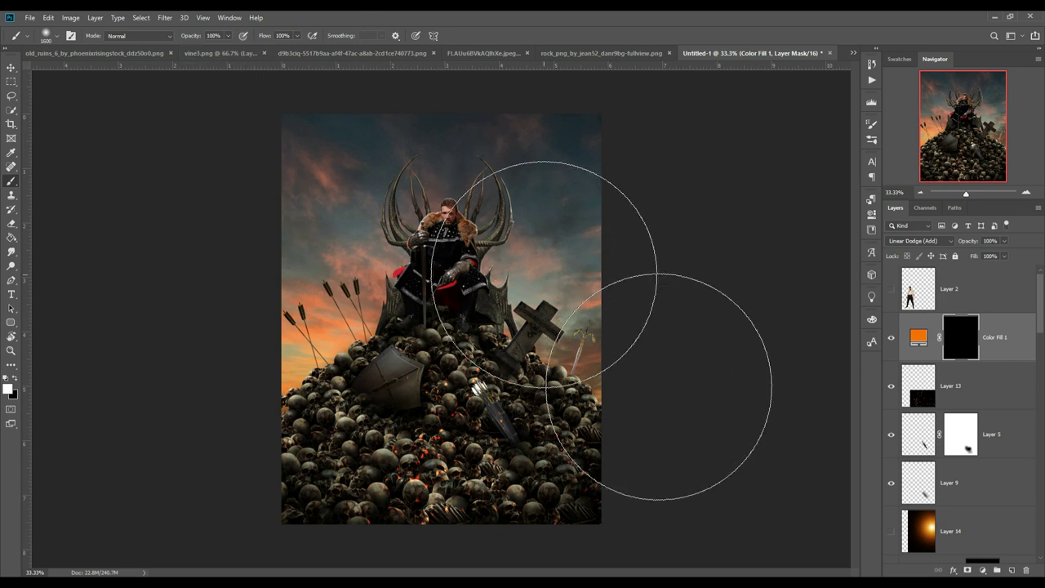
click(539, 241)
key(bracketright)
key(bracketright)
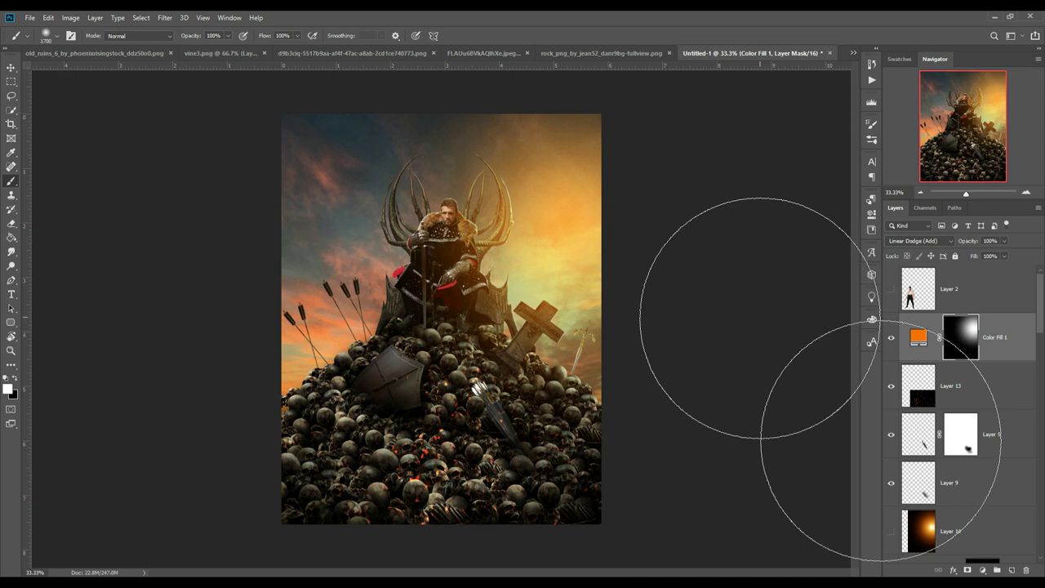
click(11, 68)
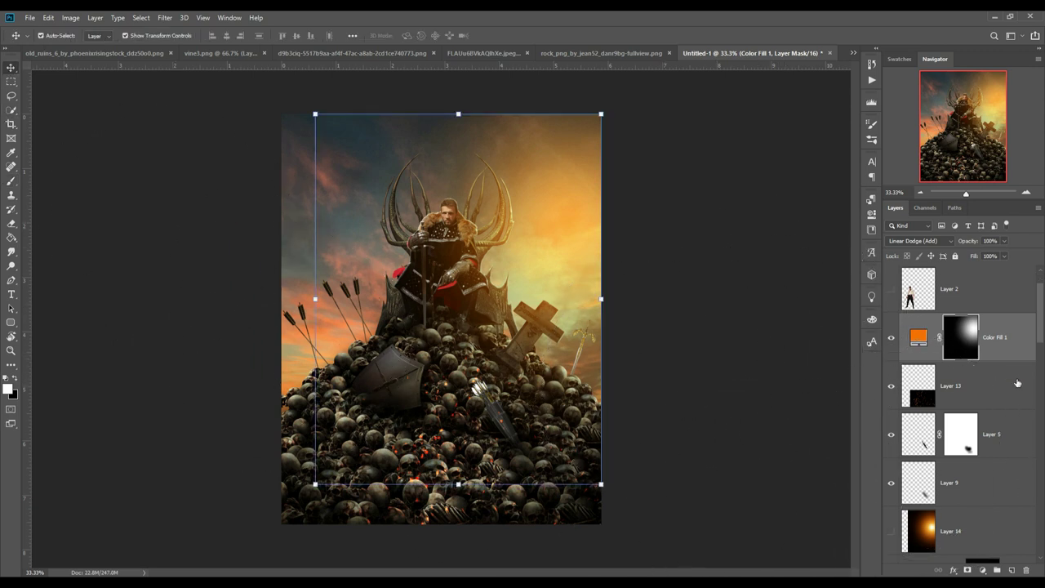
Add Layer 15 above Levels 1, clip it to the nobleman and set it to Linear Dodge (Add).
scroll(1017, 383, down, 1)
scroll(1017, 383, down, 4)
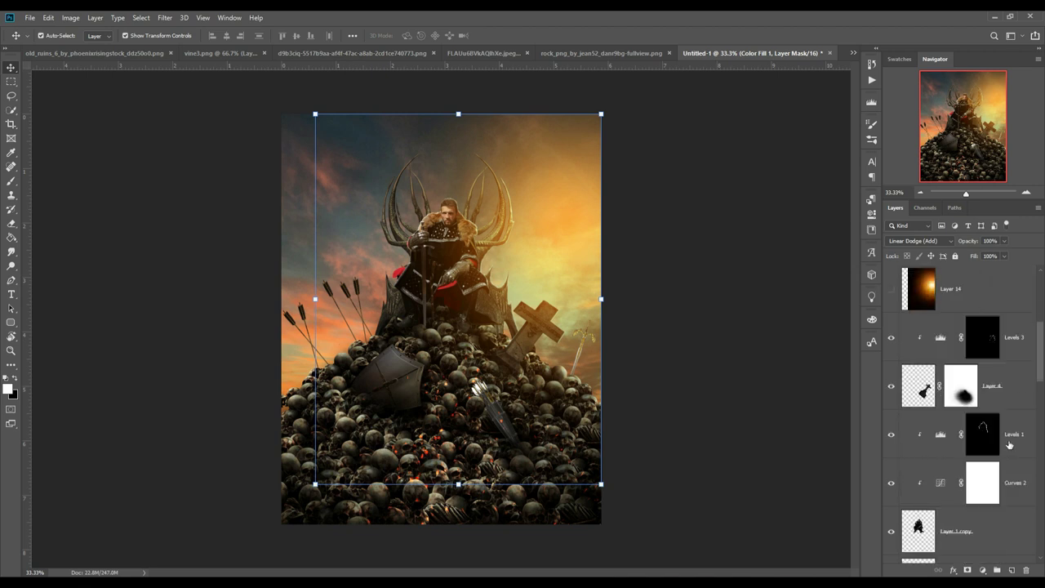
click(1010, 521)
click(1024, 426)
click(1012, 570)
right_click(990, 431)
click(920, 416)
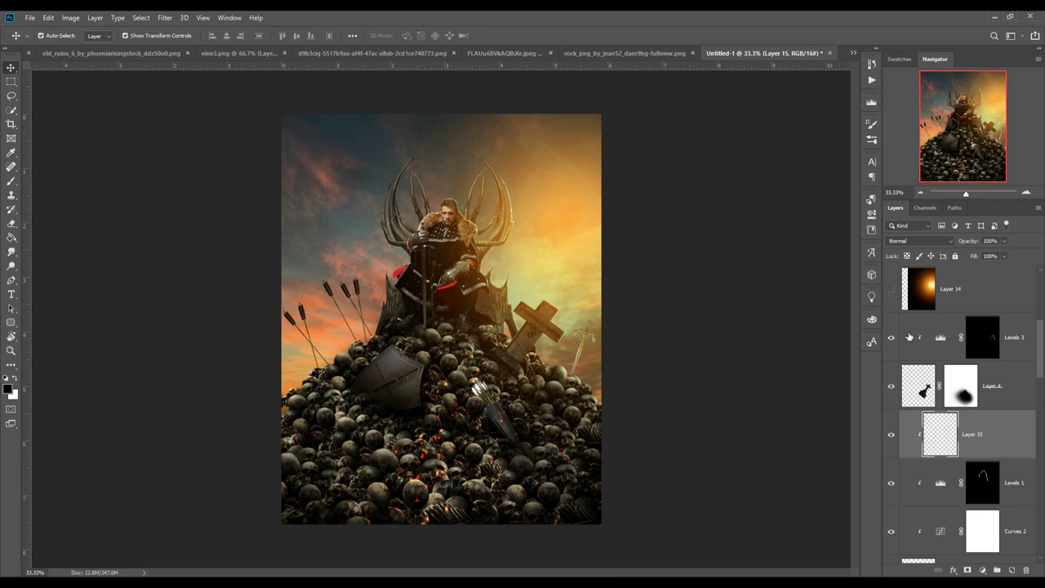
click(928, 240)
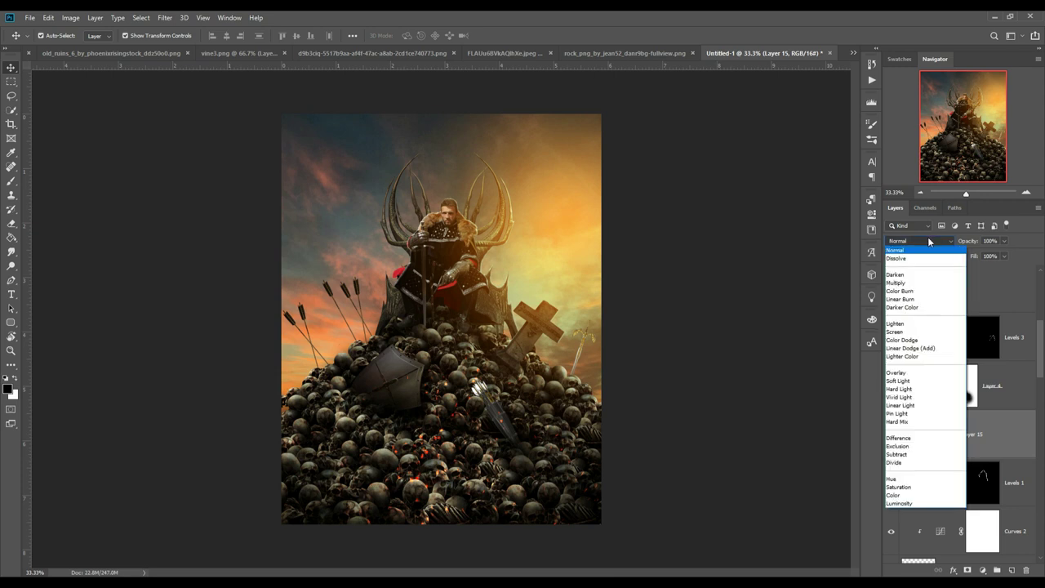
click(912, 348)
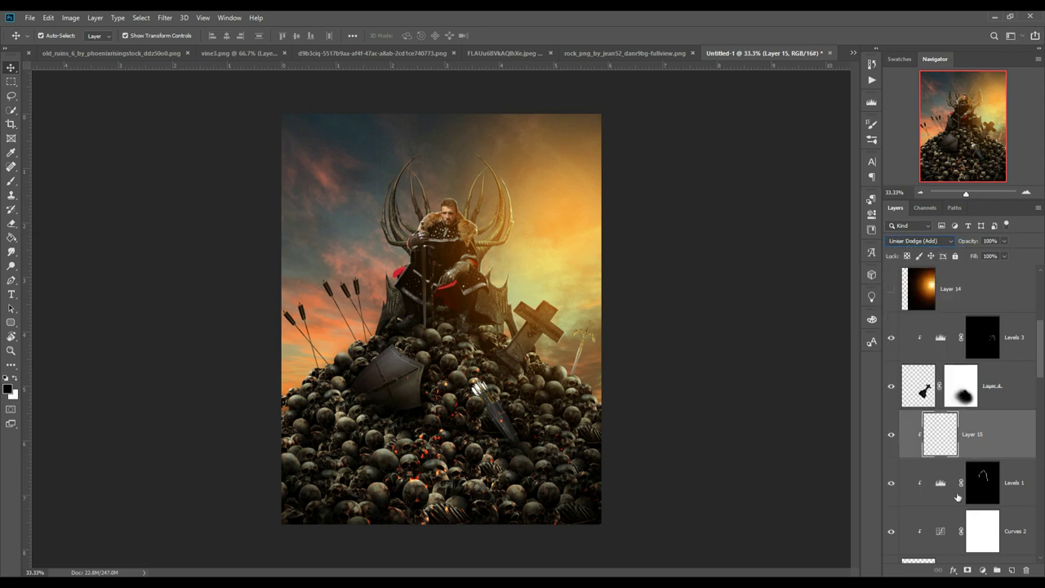
Add an orange Color Fill 2 layer and invert its mask to hide the fill.
click(985, 570)
click(976, 380)
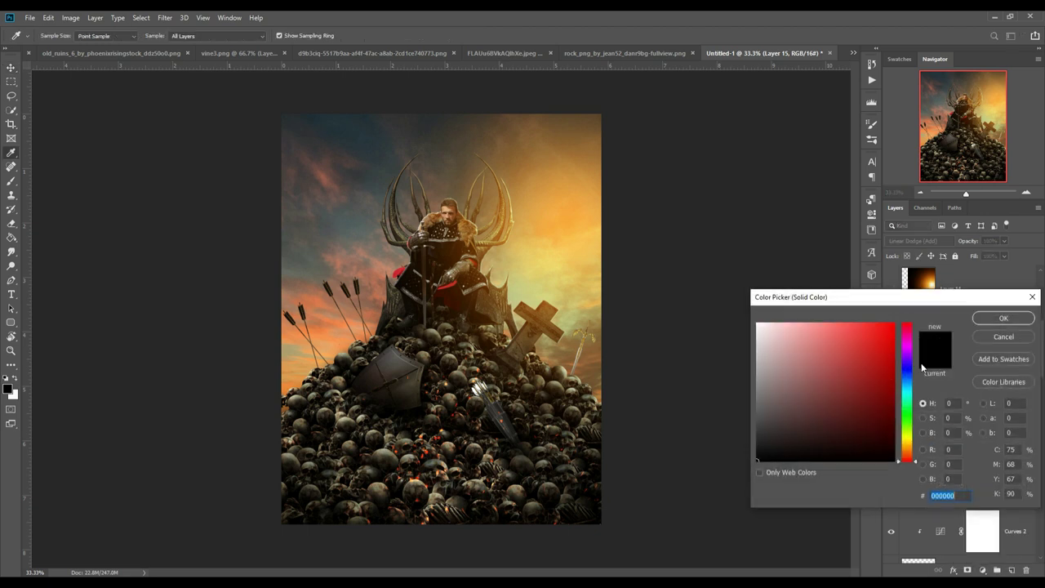
click(892, 325)
drag(914, 457, 909, 457)
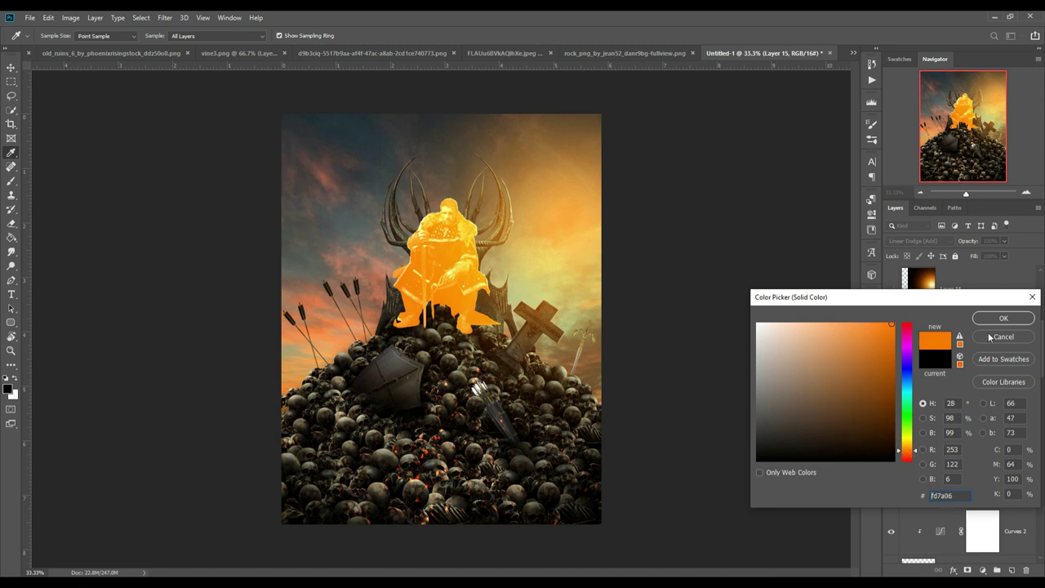
key(Return)
click(981, 440)
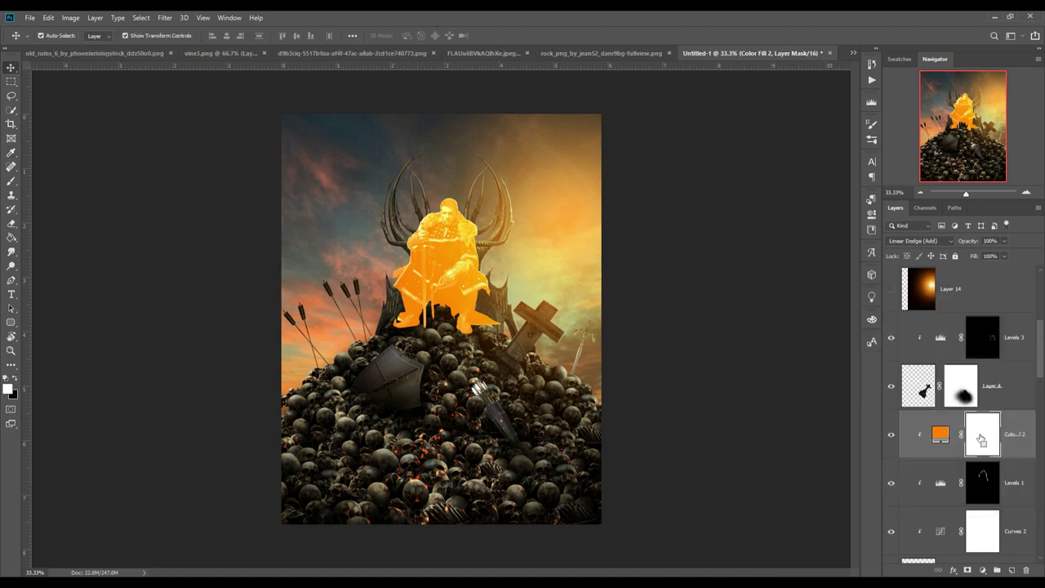
key(ctrl+i)
On the Color Fill 2 mask, paint orange rim light on the man's hair and the throne's right edge.
click(14, 183)
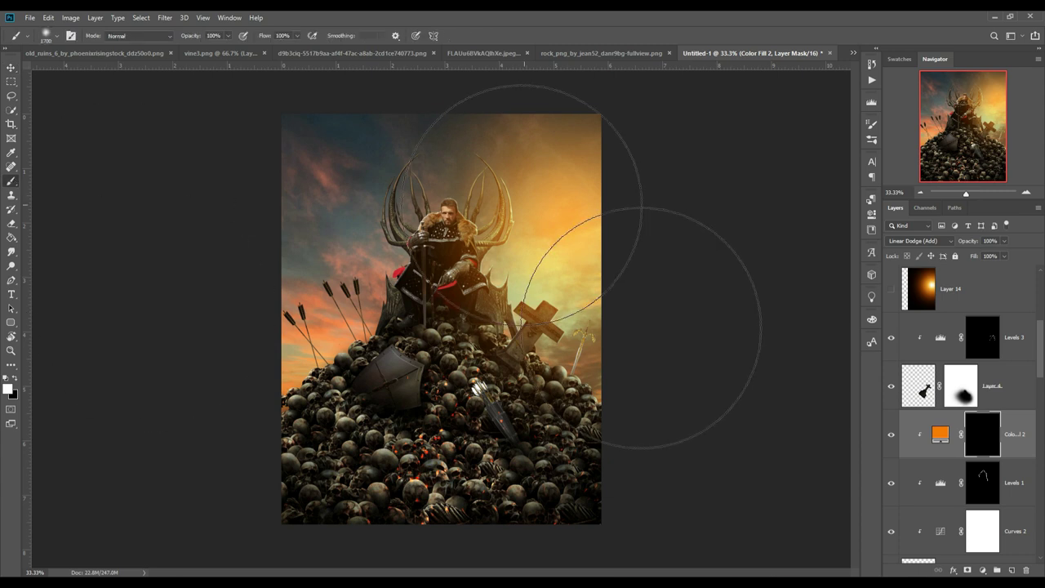
key(bracketleft)
key(bracketleft)
key(bracketleft)
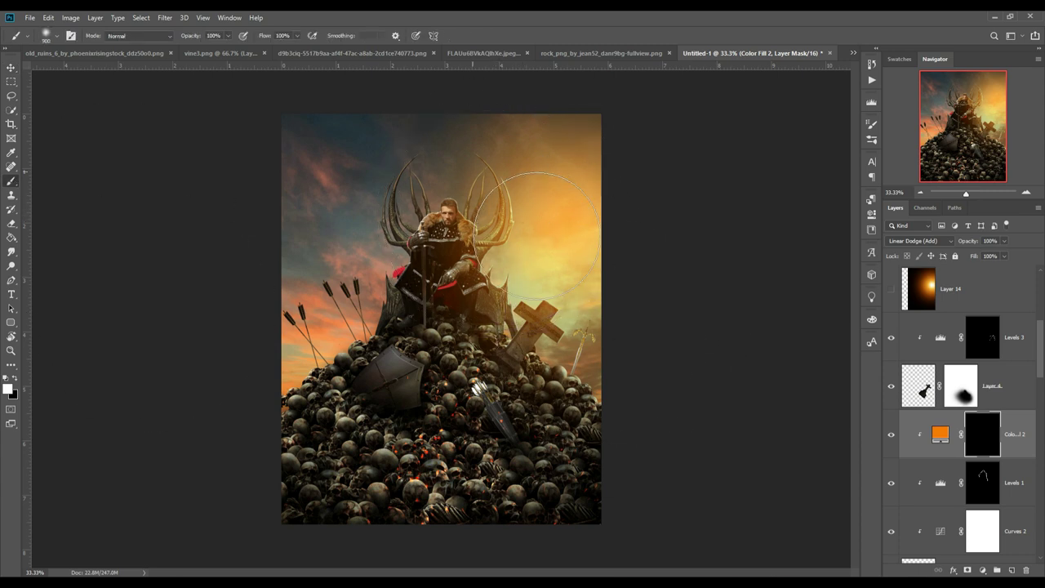
key(ctrl+plus)
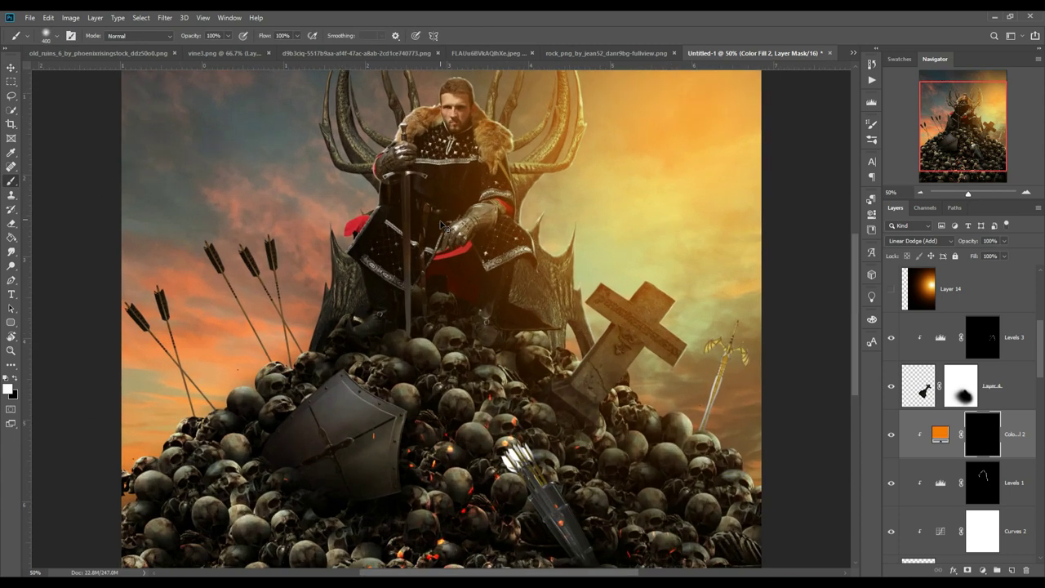
key(ctrl+plus)
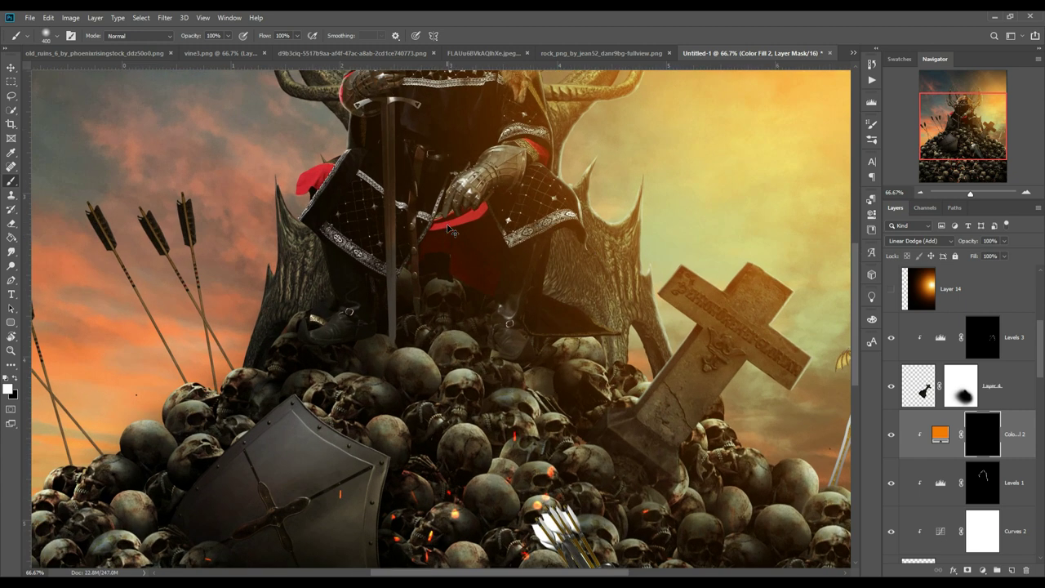
mouse_move(443, 198)
mouse_down()
mouse_move(497, 326)
mouse_move(494, 377)
mouse_up()
key(bracketleft)
key(bracketleft)
key(bracketleft)
key(bracketleft)
key(bracketleft)
key(bracketleft)
drag(479, 143, 489, 141)
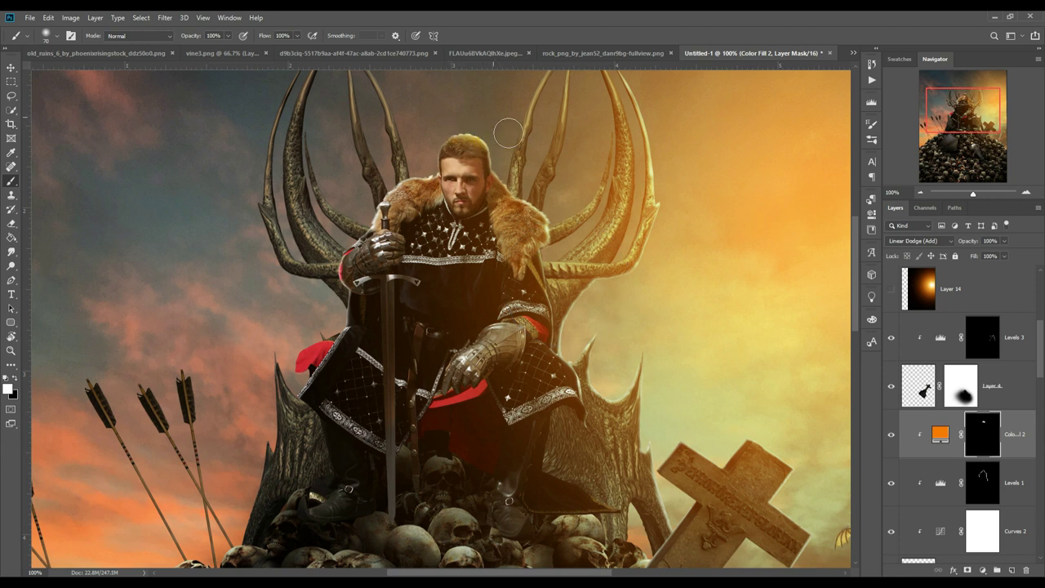
mouse_move(228, 36)
mouse_down()
mouse_move(227, 53)
mouse_move(197, 52)
mouse_up()
drag(507, 162, 595, 367)
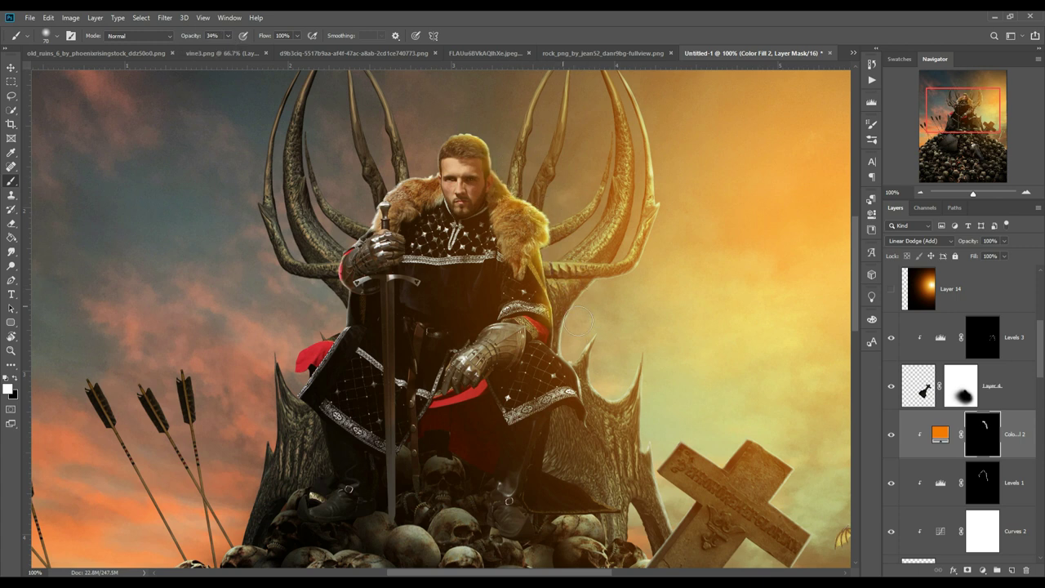
Polygonal Lasso a selection around the sword blade.
key(v)
key(ctrl+plus)
click(11, 96)
click(419, 95)
drag(430, 527, 431, 281)
click(425, 379)
click(413, 380)
drag(425, 245, 437, 572)
click(407, 179)
click(431, 178)
Paint orange glow inside the selected sword blade.
key(b)
mouse_move(474, 233)
mouse_down()
mouse_move(472, 487)
mouse_move(474, 423)
mouse_up()
scroll(474, 423, up, 3)
Lasso the sword crossguard, paint it orange on the mask, then deselect.
click(11, 96)
scroll(441, 236, up, 3)
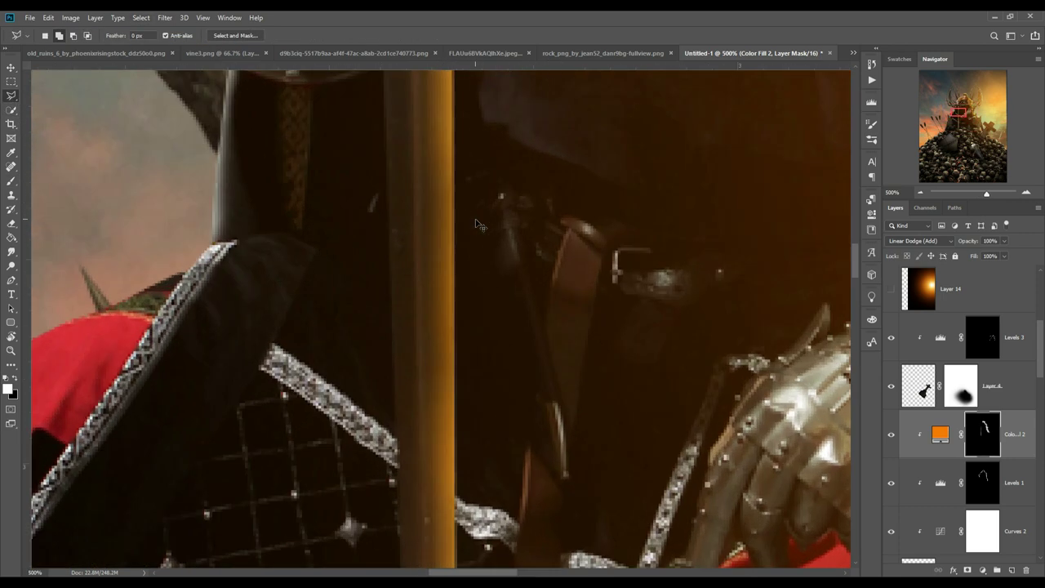
key(shift+l)
drag(423, 238, 617, 261)
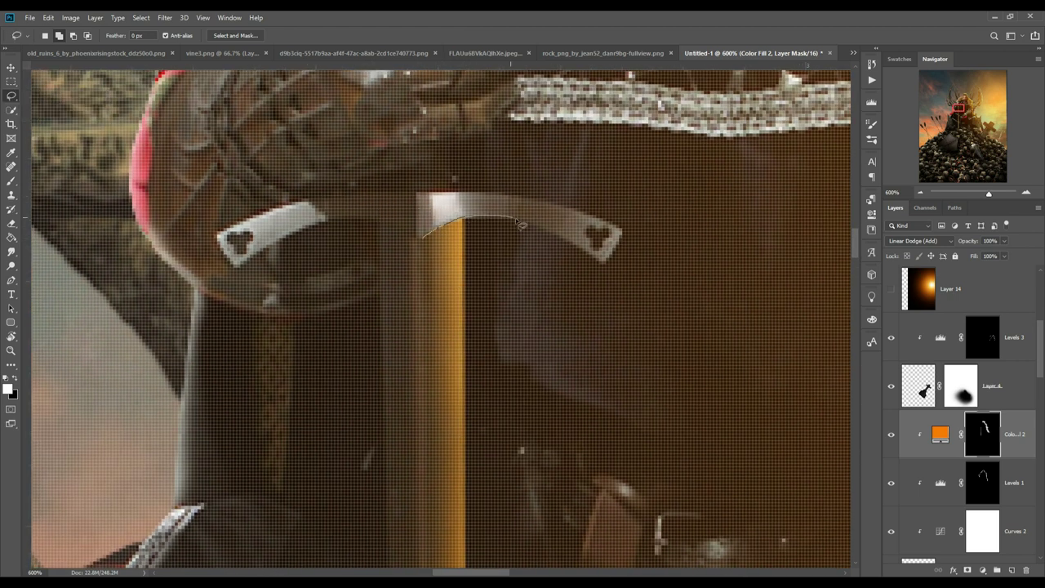
drag(427, 196, 423, 198)
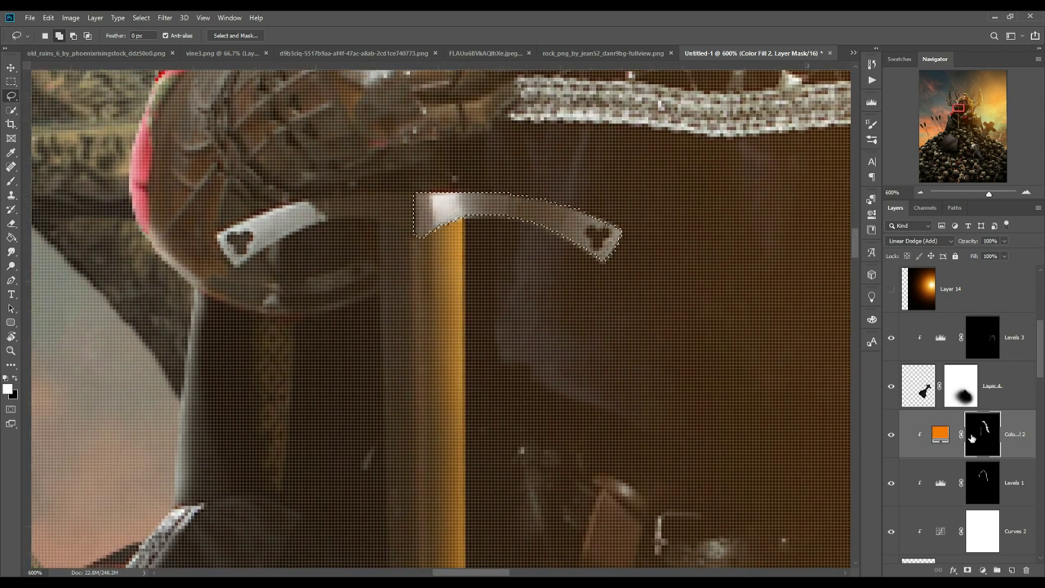
key(b)
drag(602, 303, 539, 228)
click(140, 17)
click(144, 40)
scroll(335, 258, down, 3)
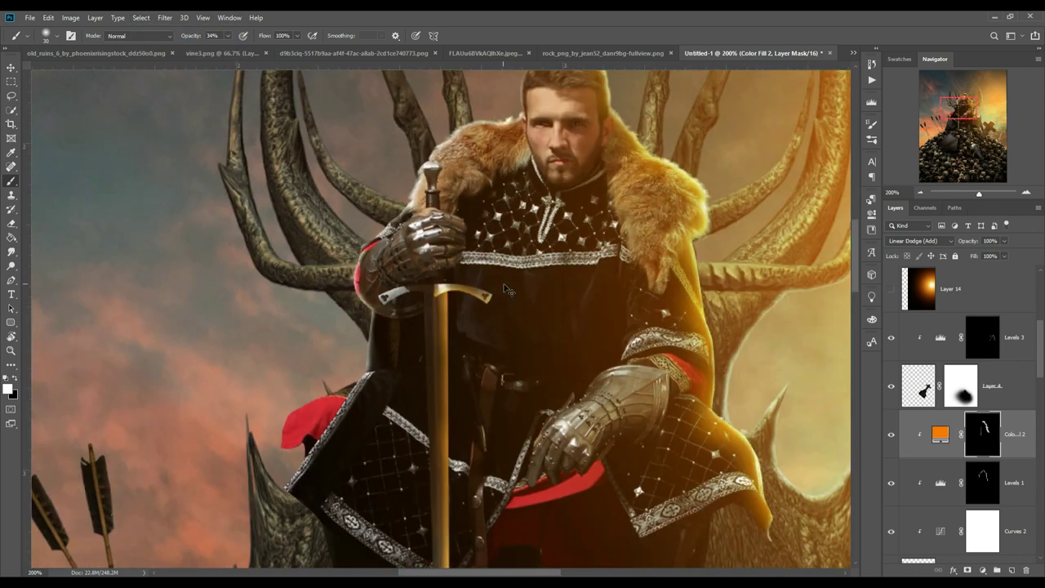
scroll(335, 258, up, 2)
Lasso the right gauntlet and paint orange glow along its upper plate.
key(l)
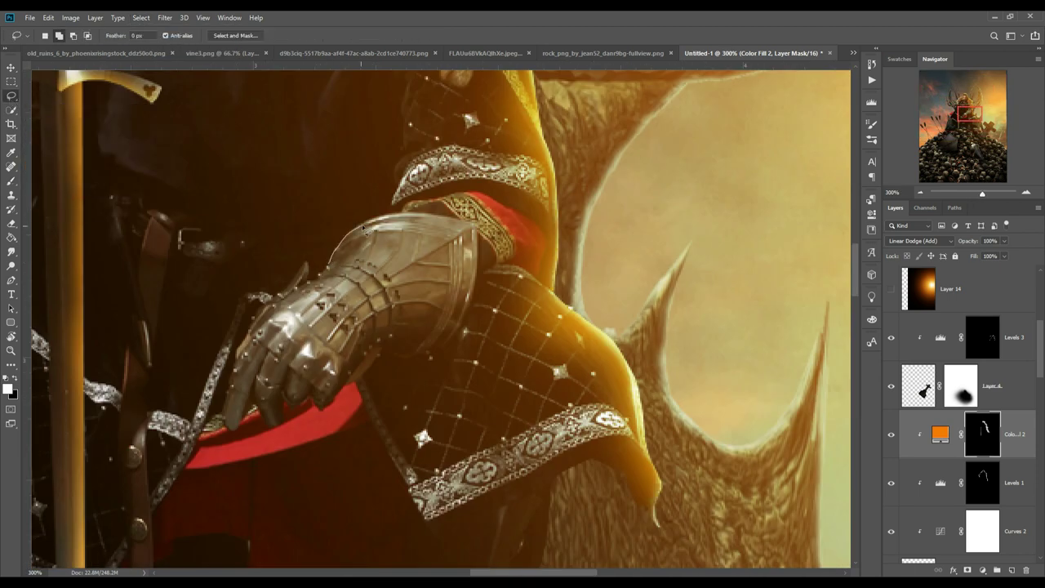
mouse_move(482, 244)
mouse_down()
mouse_move(459, 343)
mouse_move(378, 353)
mouse_up()
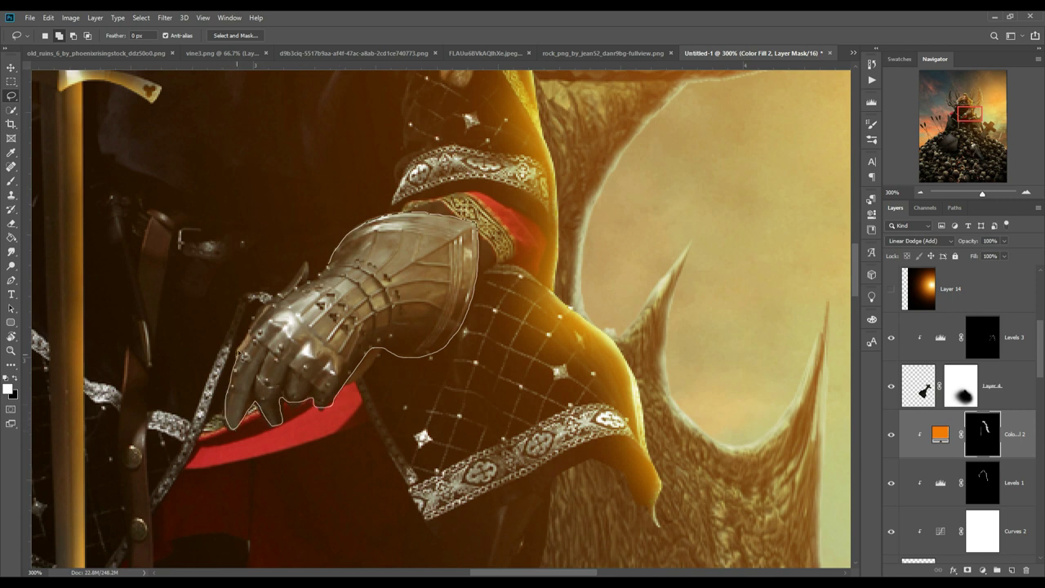
drag(245, 343, 328, 264)
key(b)
mouse_move(420, 208)
mouse_down()
mouse_move(360, 237)
mouse_move(483, 362)
mouse_move(270, 310)
mouse_move(240, 460)
mouse_move(249, 282)
mouse_move(266, 314)
mouse_move(327, 367)
mouse_move(274, 294)
mouse_move(286, 421)
mouse_move(335, 392)
mouse_up()
mouse_move(392, 278)
mouse_down()
mouse_move(467, 237)
mouse_move(387, 280)
mouse_up()
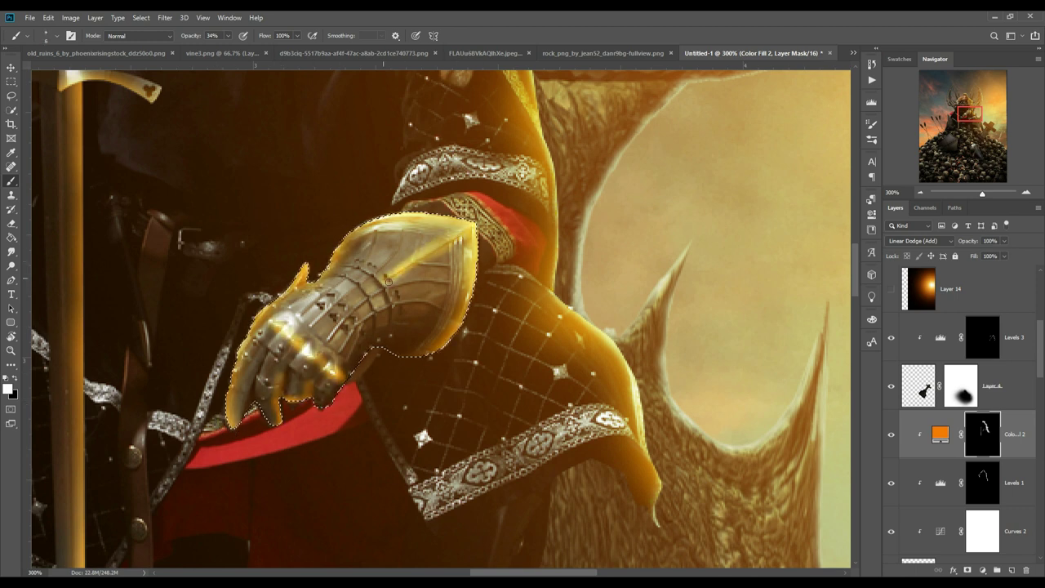
key(ctrl+1)
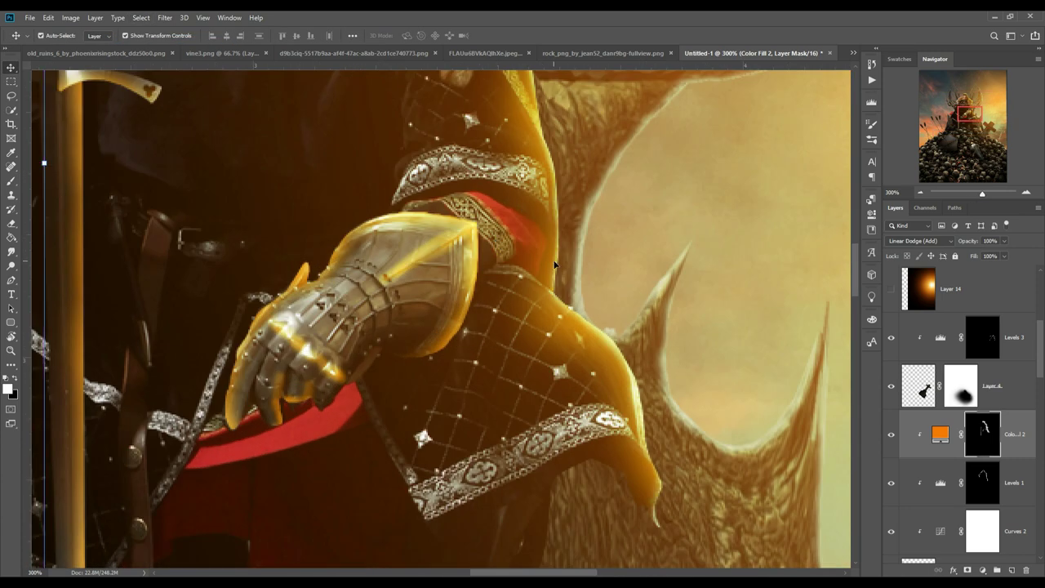
scroll(444, 229, up, 2)
Lasso the right side of the face, paint orange light there, then deselect.
key(l)
mouse_move(421, 104)
mouse_down()
mouse_move(433, 187)
mouse_move(445, 92)
mouse_up()
key(b)
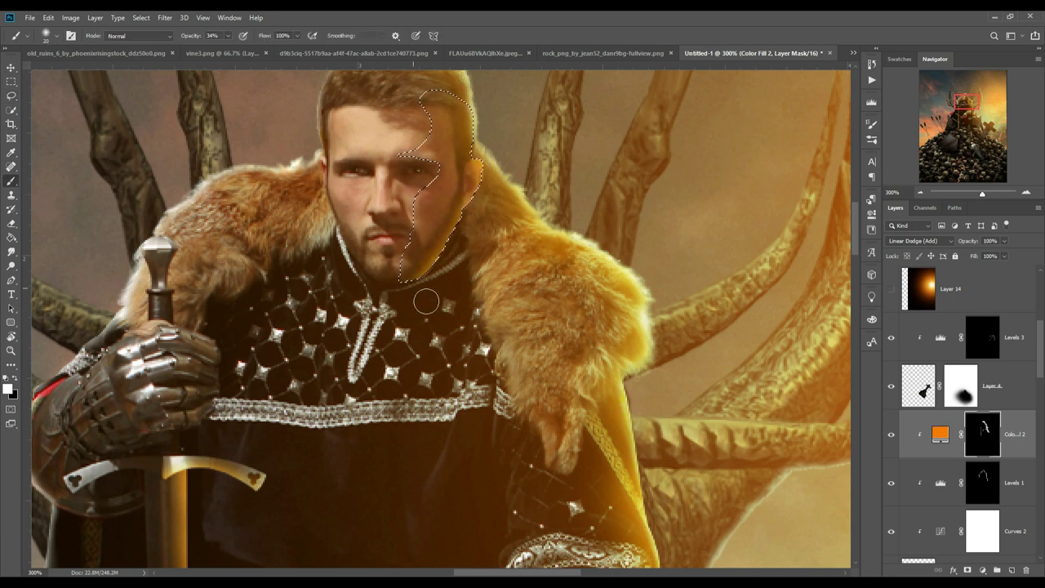
drag(521, 96, 409, 245)
click(140, 17)
click(151, 40)
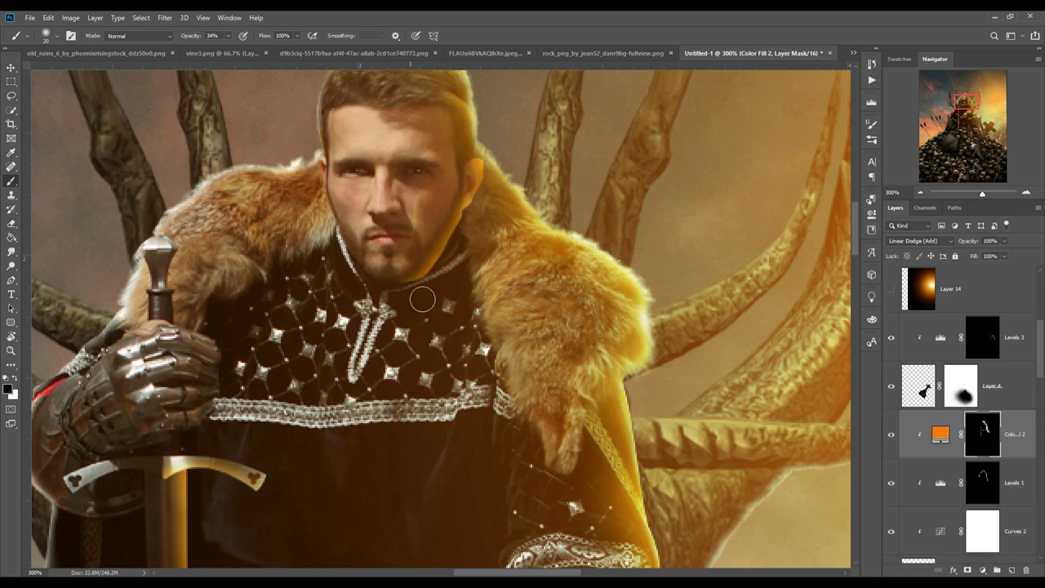
key(v)
key(ctrl+0)
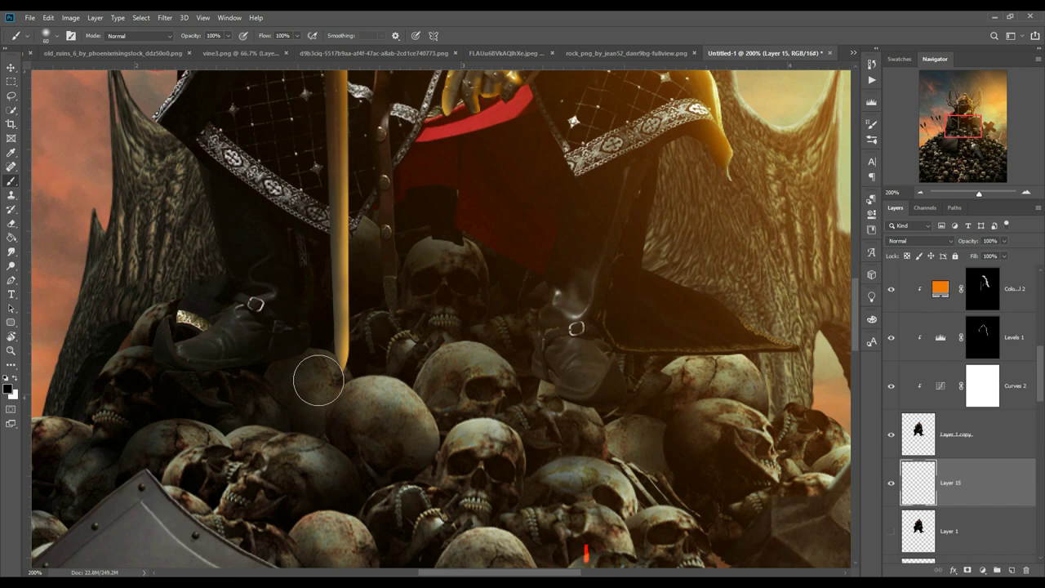
Add a new layer and paint dark shadow over the pale patch under the right boot.
key(ctrl+t)
key(Return)
key(ctrl+shift+alt+n)
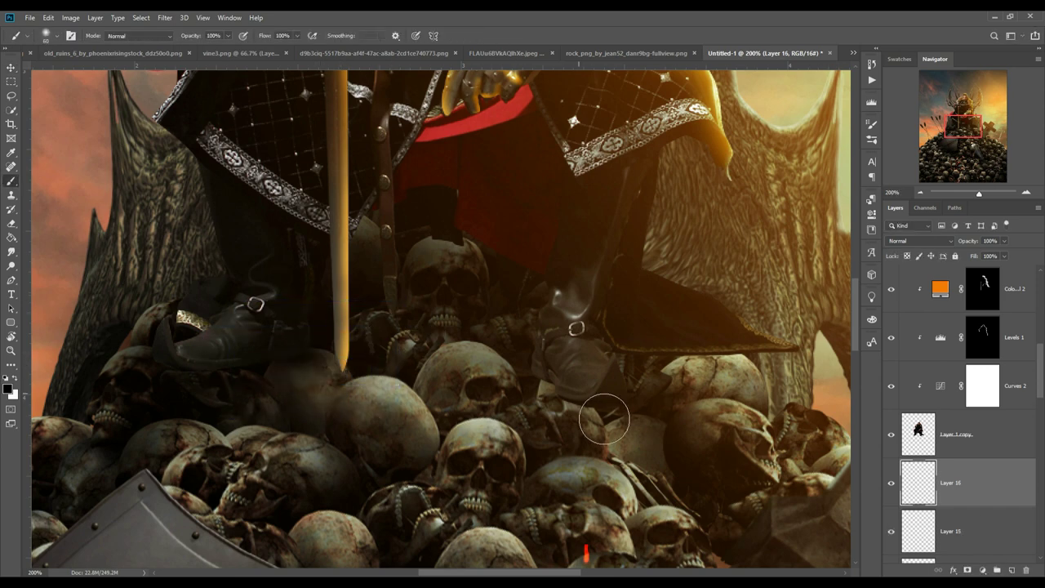
drag(604, 419, 590, 380)
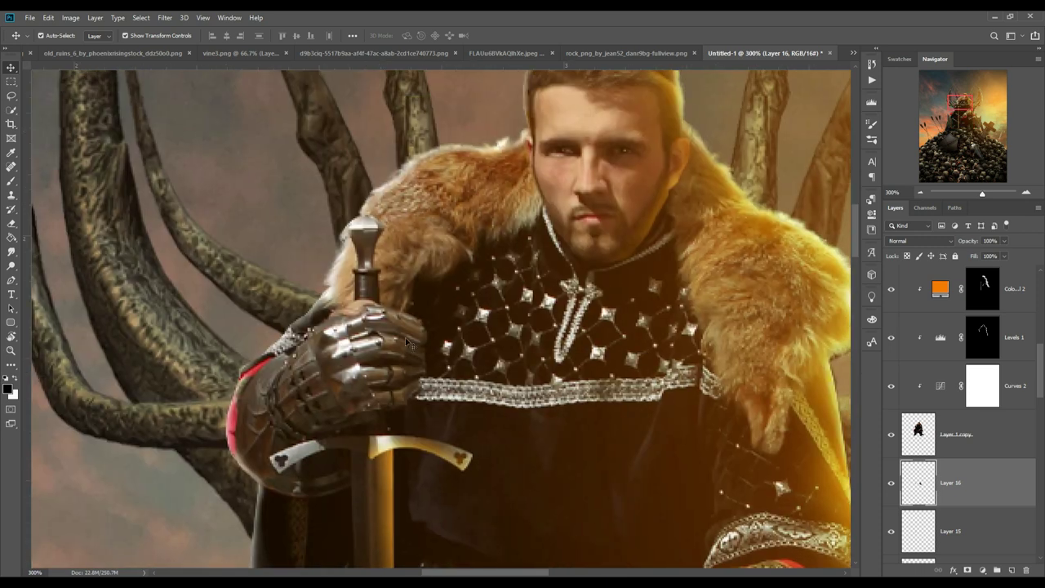
Paint orange glow on the gauntlet gripping the hilt via the Color Fill 2 mask.
key(l)
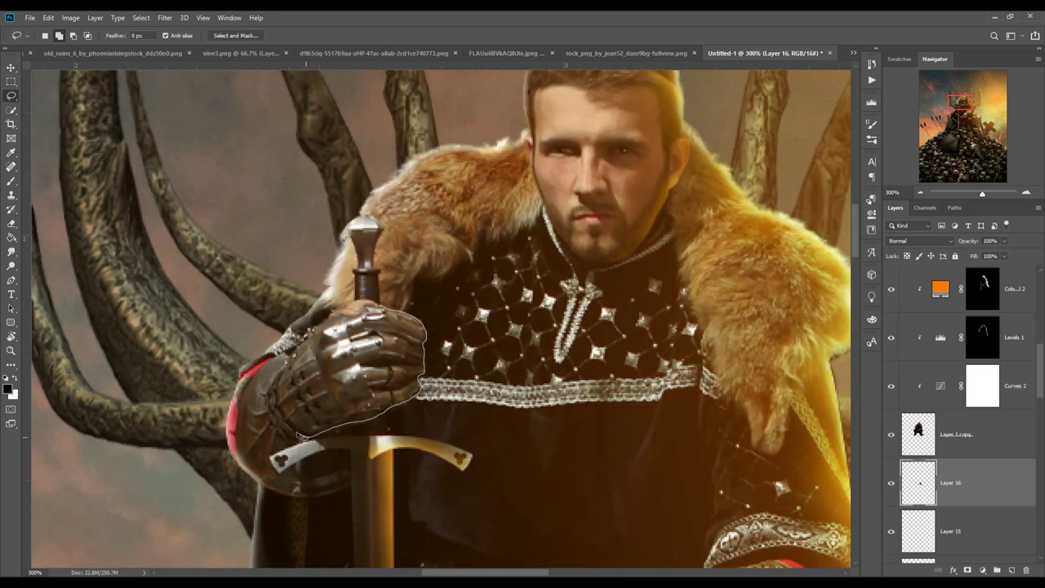
click(983, 288)
key(b)
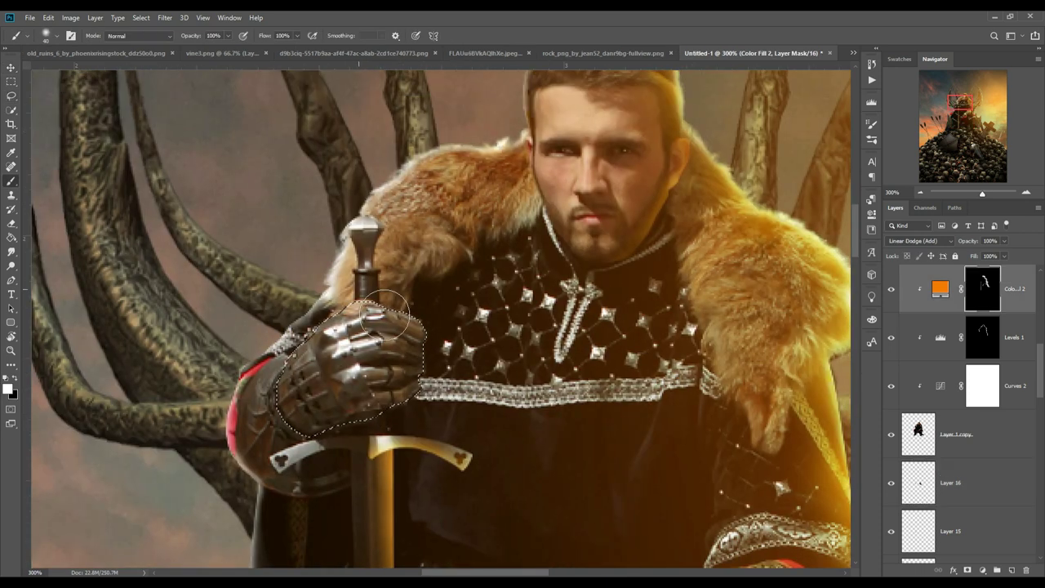
drag(392, 318, 311, 347)
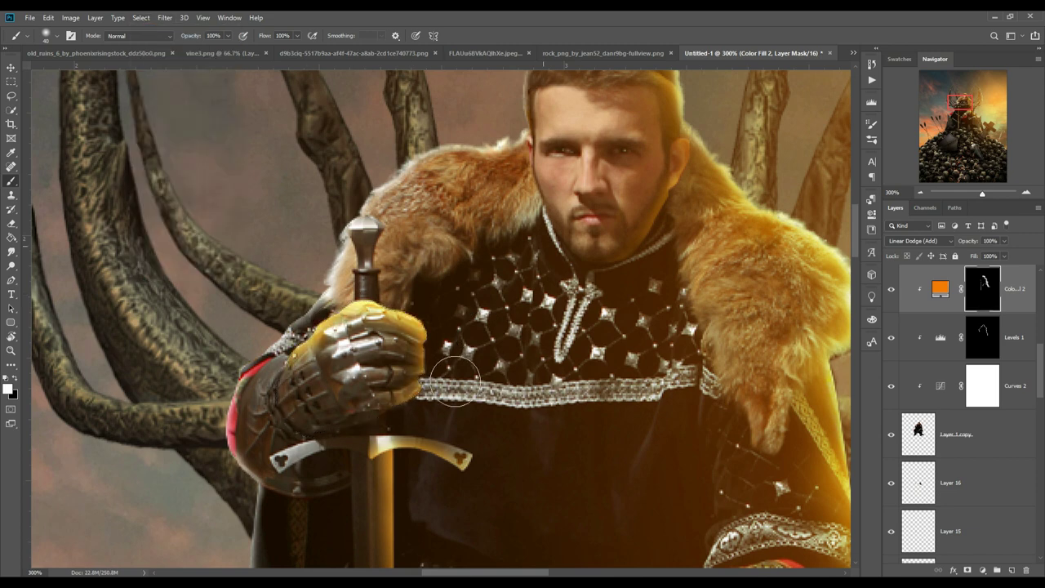
key(ctrl+minus)
key(ctrl+minus)
key(ctrl+minus)
key(ctrl+minus)
scroll(948, 398, down, 5)
scroll(948, 398, down, 5)
scroll(947, 398, up, 5)
scroll(947, 398, up, 3)
Add a clipped orange Solid Color fill and paint its glow across the cross's top arm.
click(1012, 571)
key(ctrl+alt+g)
click(981, 384)
click(906, 437)
click(1004, 321)
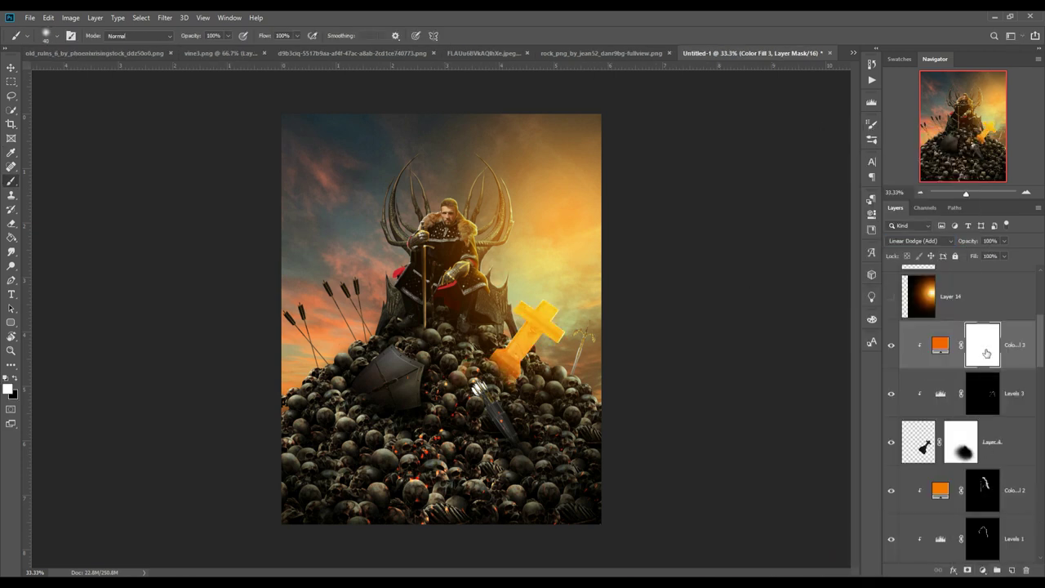
key(ctrl+plus)
key(ctrl+plus)
key(ctrl+plus)
drag(666, 286, 818, 284)
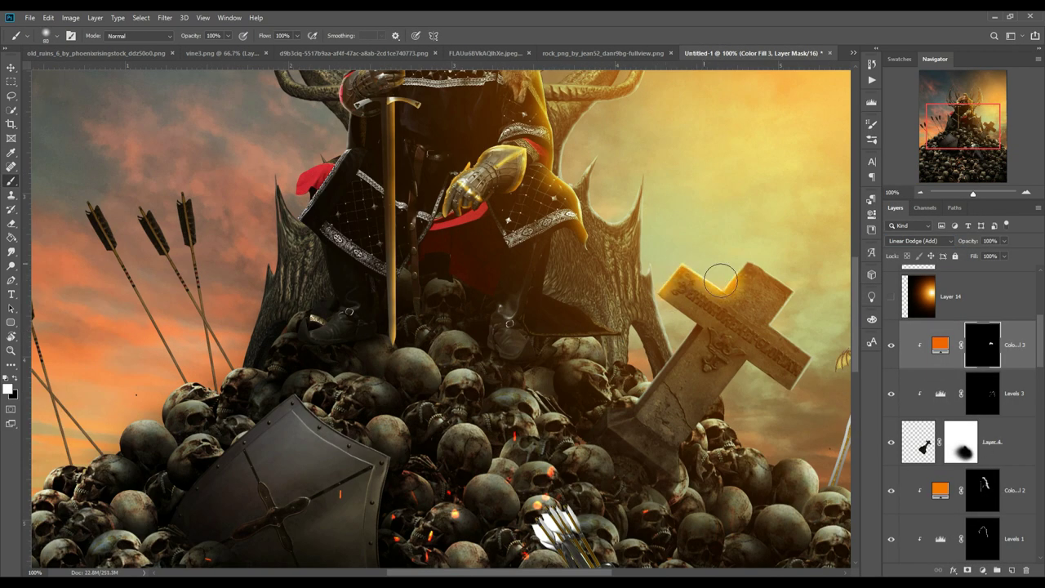
Select the quiver layer and launch Camera Raw Filter on it.
click(12, 67)
key(ctrl+minus)
key(ctrl+minus)
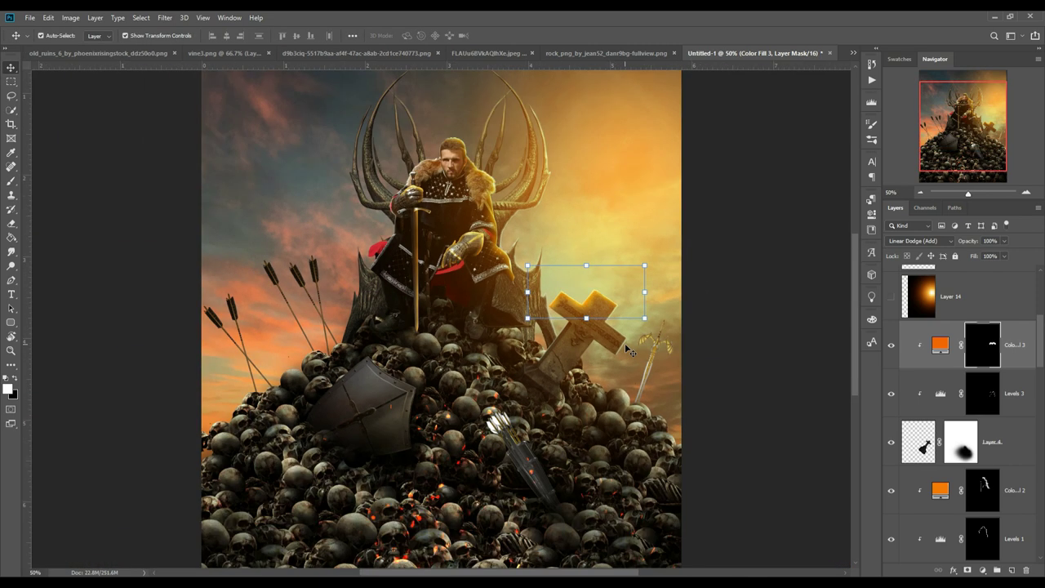
click(526, 452)
key(ctrl+shift+a)
Cool the quiver's Temperature in Camera Raw, then try and delete a clipped Color Balance.
drag(776, 187, 746, 187)
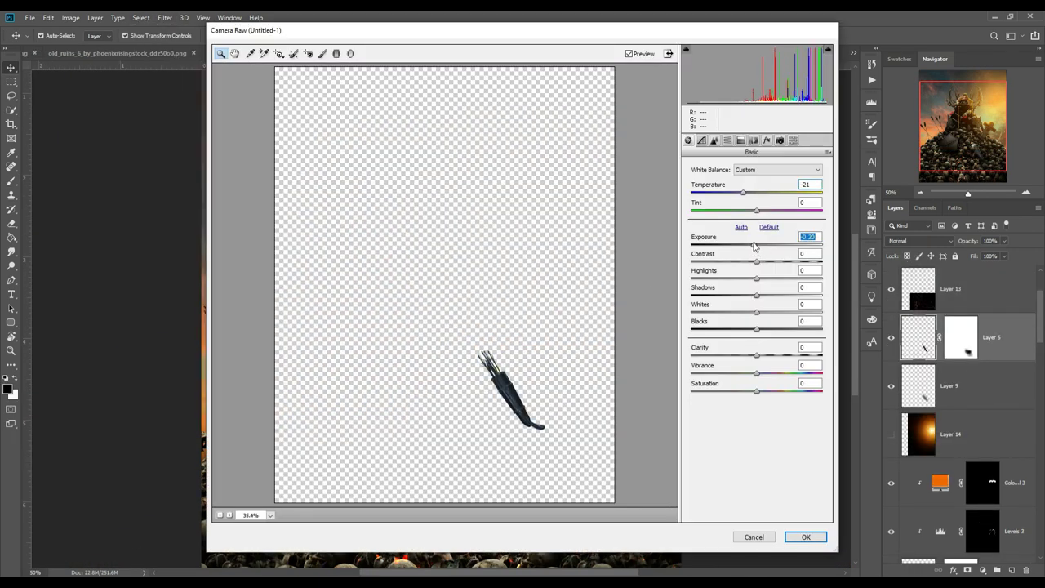
click(805, 534)
click(961, 337)
click(984, 570)
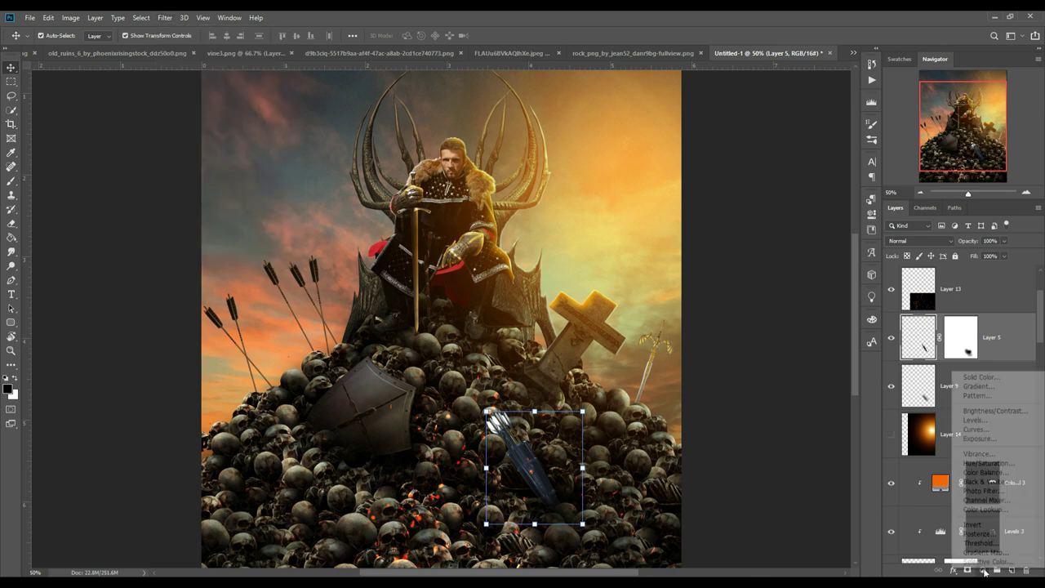
click(988, 461)
key(ctrl+alt+g)
key(Delete)
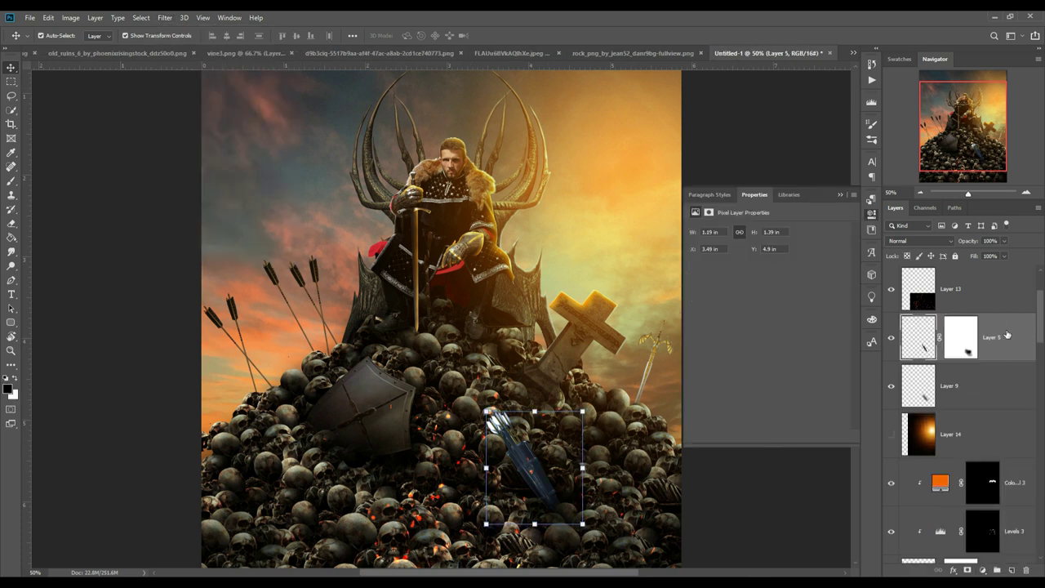
Lower the quiver's Saturation in a second Camera Raw pass.
click(915, 339)
key(ctrl+minus)
key(ctrl+shift+a)
drag(754, 377, 735, 378)
click(805, 537)
scroll(964, 367, down, 3)
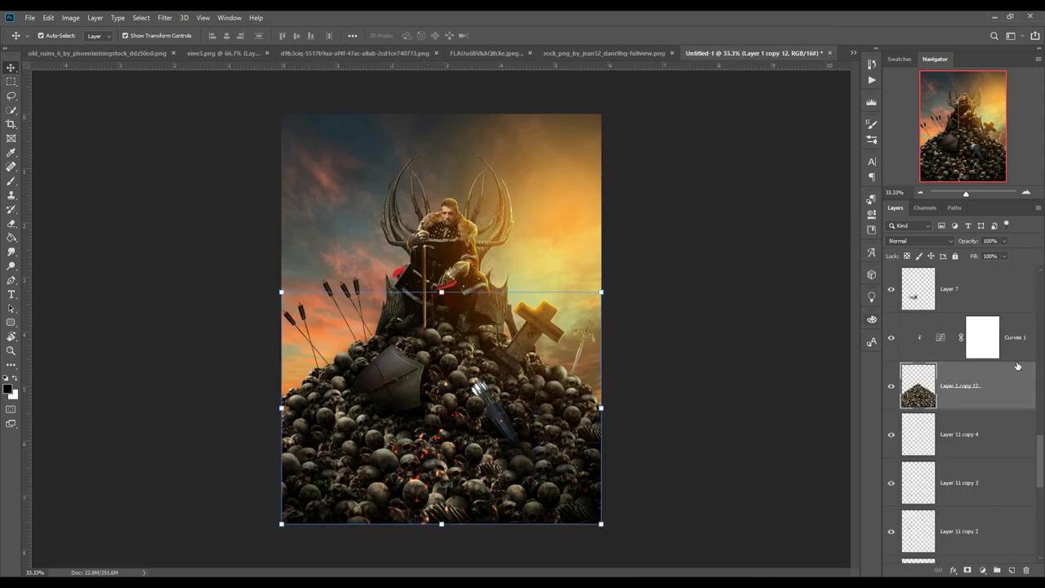
click(984, 570)
Add orange Color Fill 4, invert its mask to black, and pan over the skull pile with the Brush.
click(981, 377)
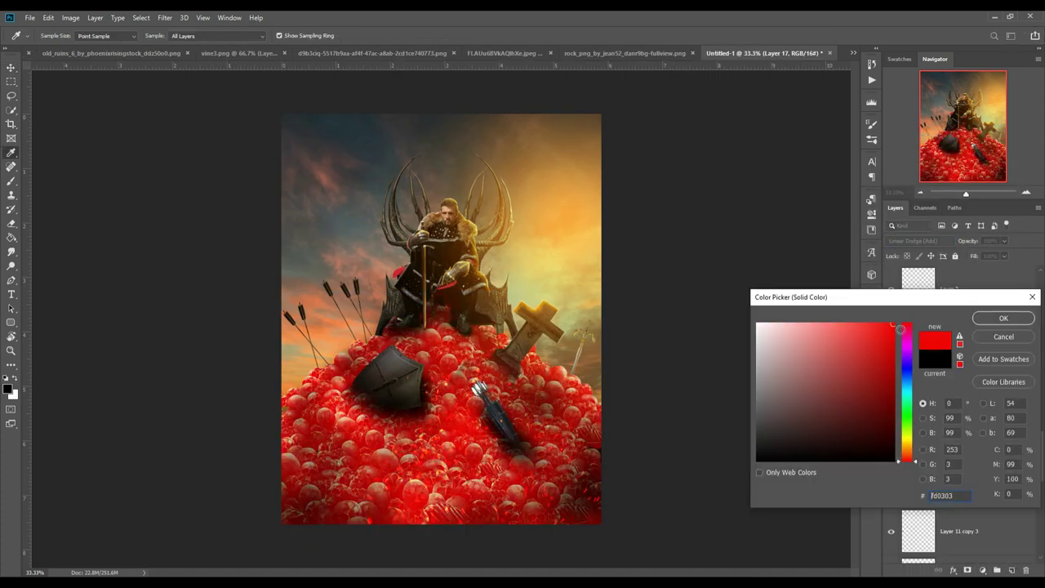
drag(903, 461, 904, 441)
click(1000, 320)
key(ctrl+i)
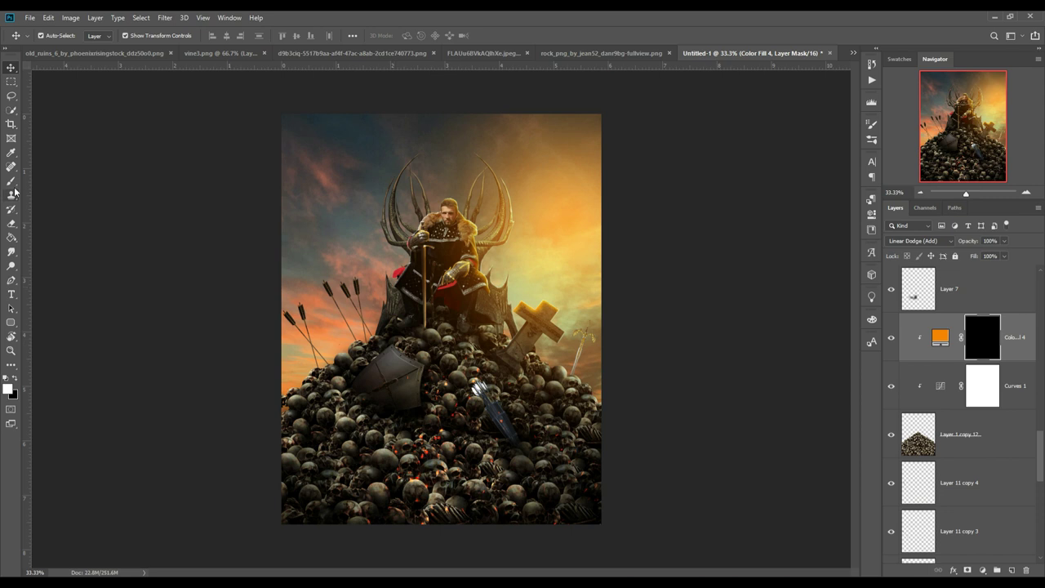
key(b)
key(ctrl+1)
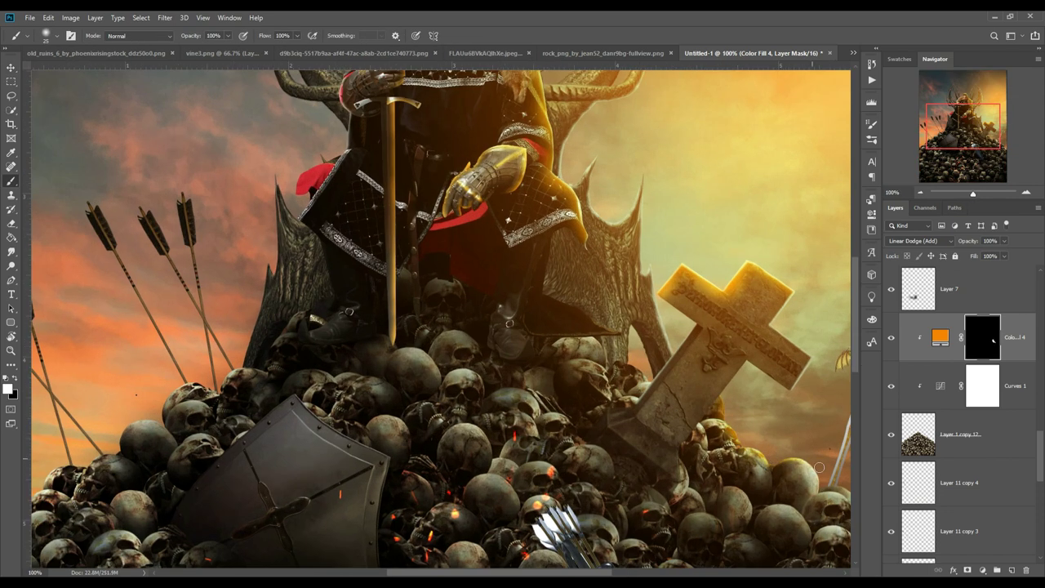
drag(819, 467, 700, 409)
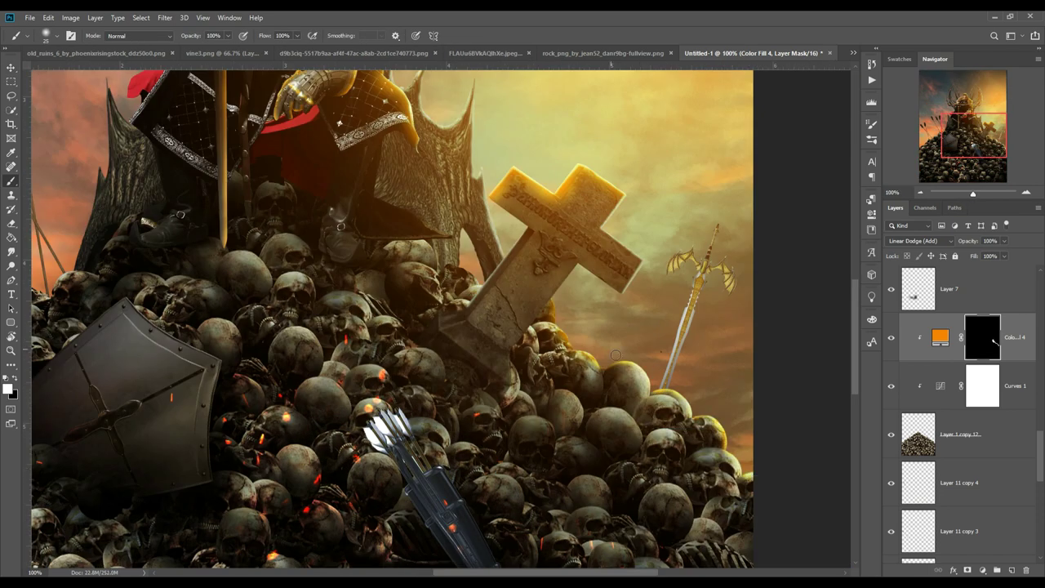
drag(477, 285, 812, 199)
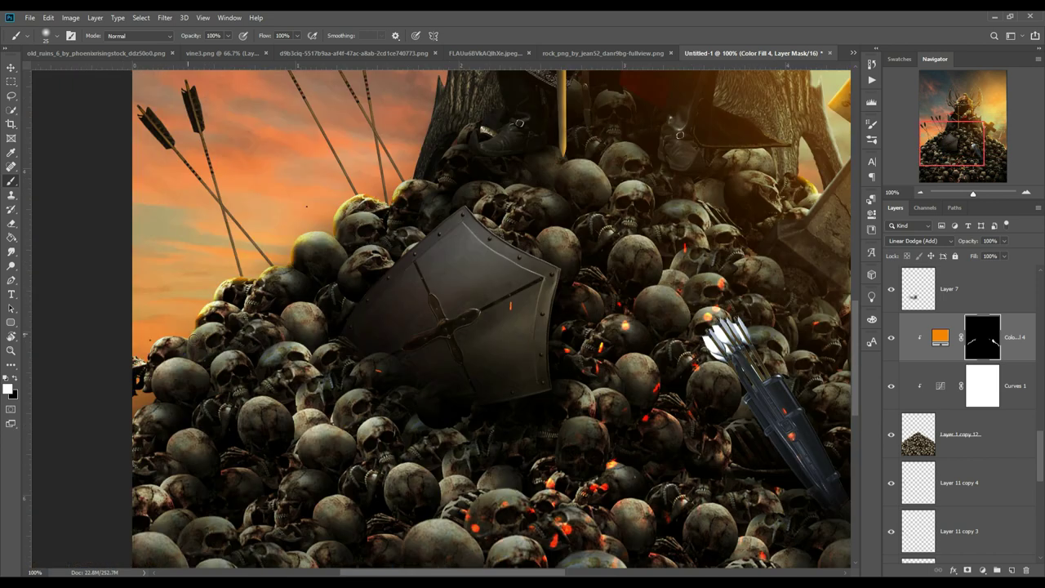
Lasso-select several skulls on the right side of the pile.
key(ctrl+minus)
key(l)
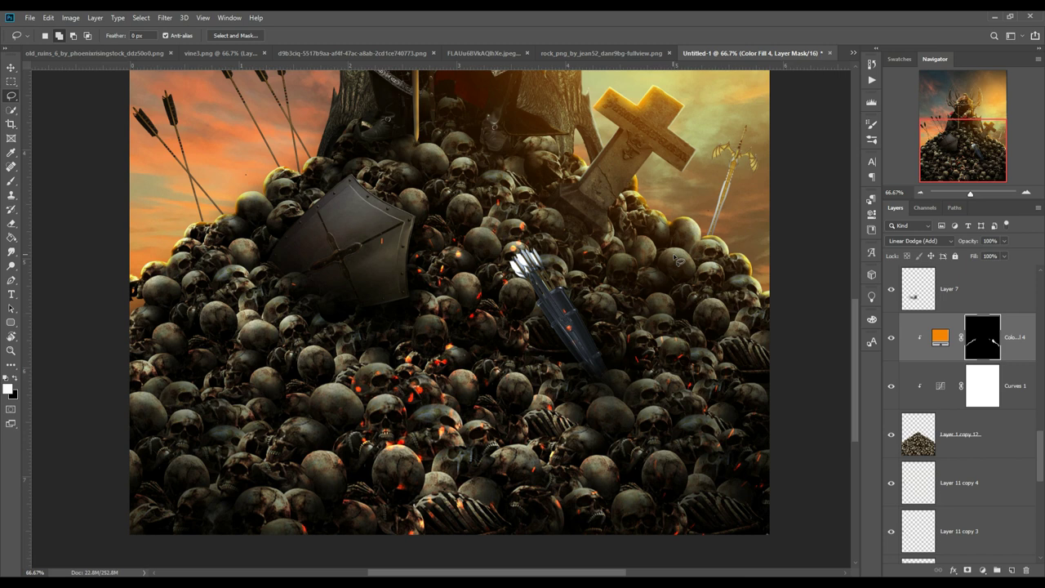
scroll(412, 251, up, 2)
mouse_move(439, 275)
mouse_down()
mouse_move(413, 296)
mouse_move(496, 245)
mouse_up()
drag(560, 315, 449, 314)
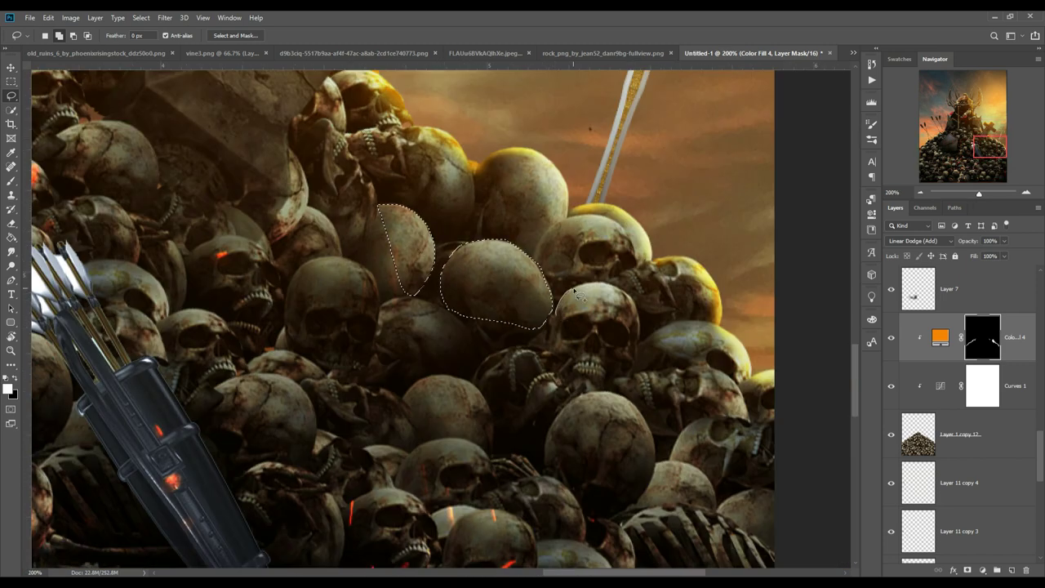
drag(560, 327, 559, 318)
drag(641, 373, 707, 370)
drag(664, 443, 657, 437)
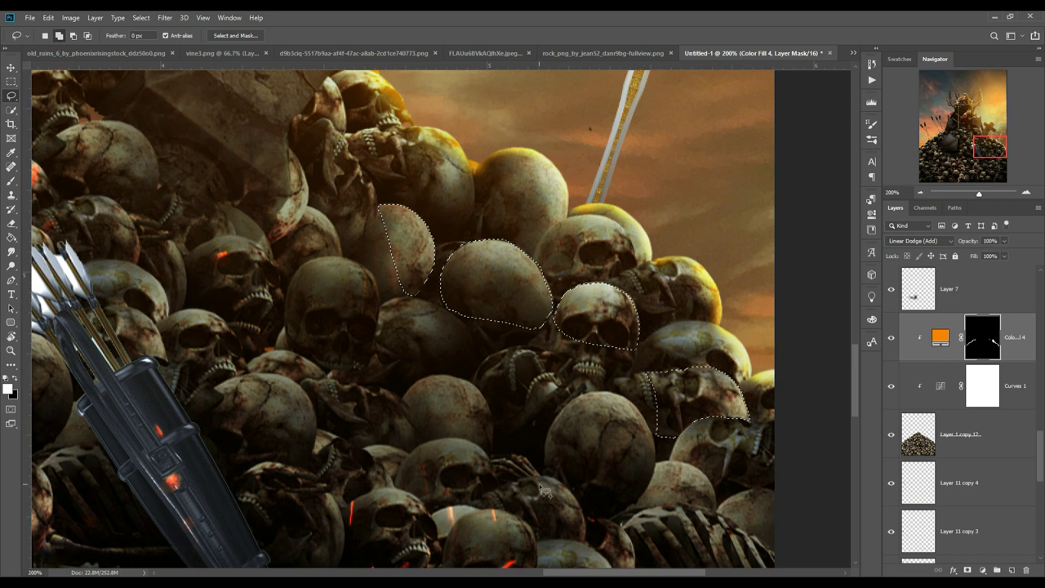
mouse_move(546, 457)
mouse_down()
mouse_move(555, 439)
mouse_move(547, 459)
mouse_up()
Add the lower, middle-left and lower-middle skulls to the lasso selection.
drag(380, 304, 435, 308)
drag(480, 380, 384, 314)
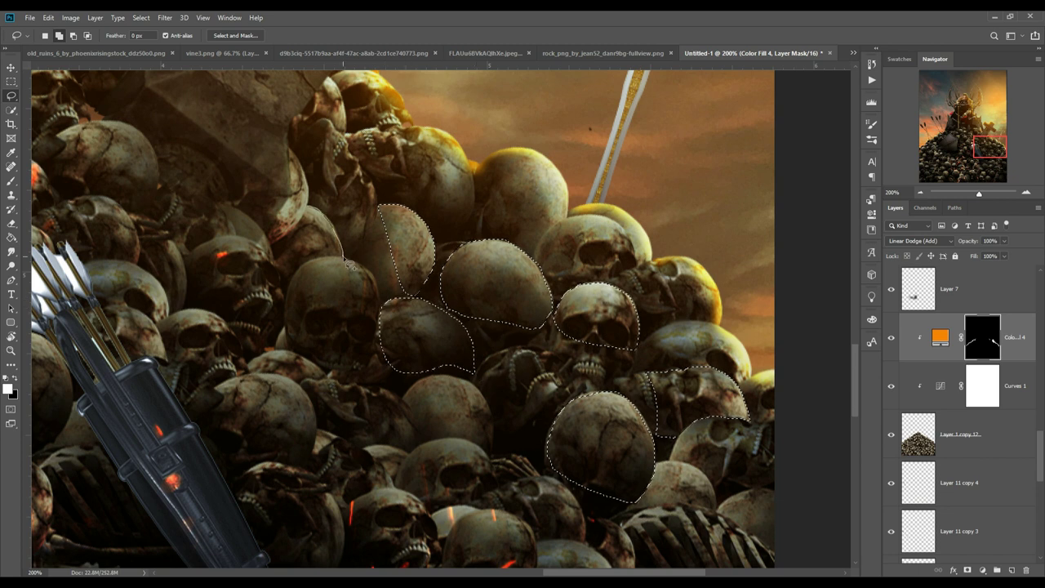
drag(306, 256, 339, 249)
drag(438, 428, 406, 400)
mouse_move(506, 490)
mouse_down()
mouse_move(493, 484)
mouse_move(592, 538)
mouse_up()
drag(525, 489, 523, 484)
Paint rim light on the upper and right-middle skull edges.
key(b)
mouse_move(388, 211)
mouse_down()
mouse_move(432, 222)
mouse_move(443, 273)
mouse_move(641, 307)
mouse_up()
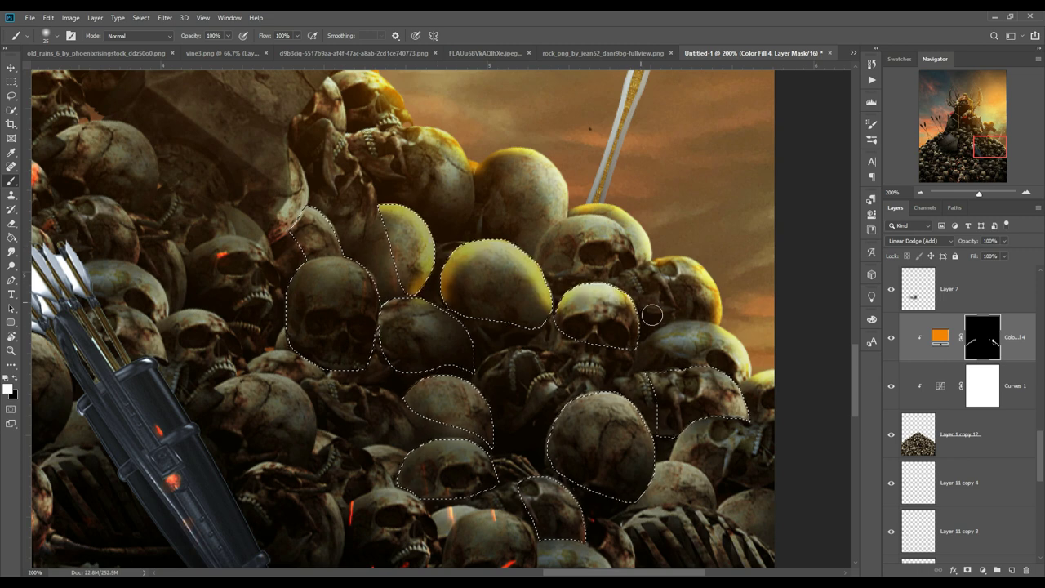
drag(653, 371, 743, 408)
drag(572, 400, 556, 465)
drag(637, 404, 664, 474)
drag(457, 384, 490, 441)
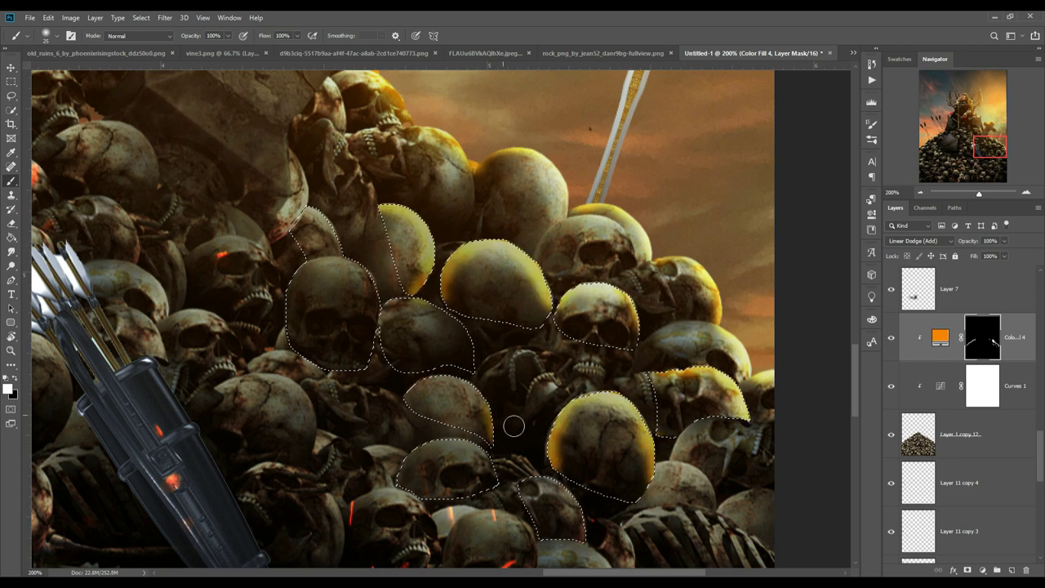
With a size-10 brush, add rim light to the centre, left and lower-middle skulls.
key(bracketleft)
key(bracketleft)
drag(445, 314, 472, 372)
drag(401, 302, 470, 353)
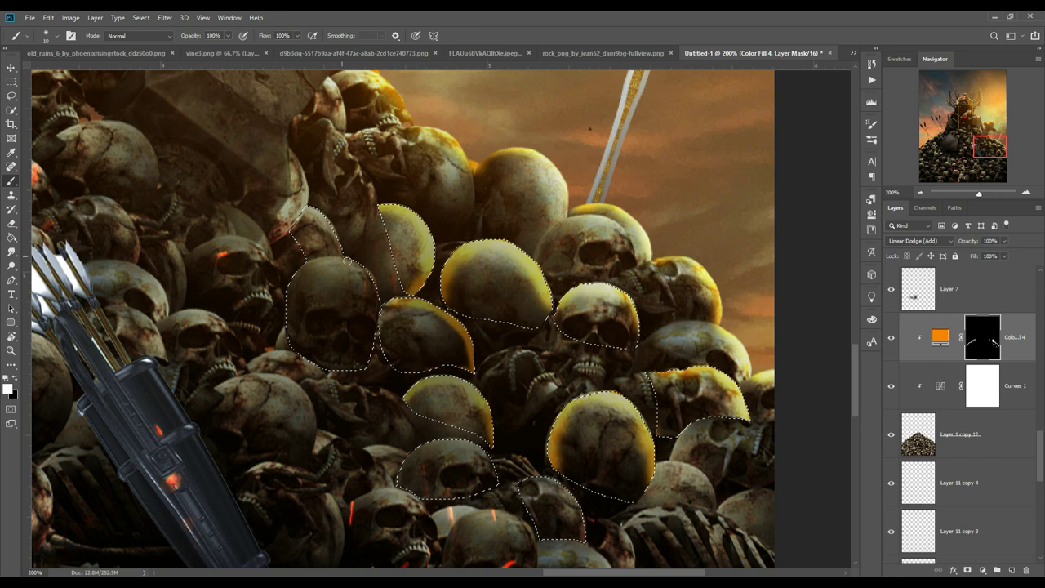
drag(347, 260, 377, 315)
drag(309, 211, 342, 249)
drag(402, 483, 482, 454)
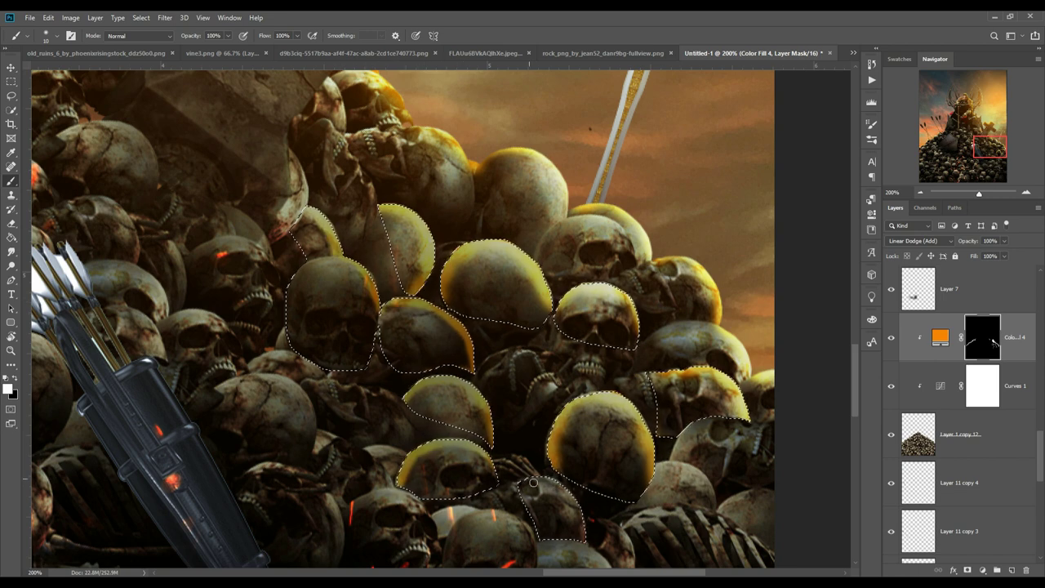
Deselect the skulls, view the whole image, and create a new clipped layer.
key(ctrl+d)
key(ctrl+minus)
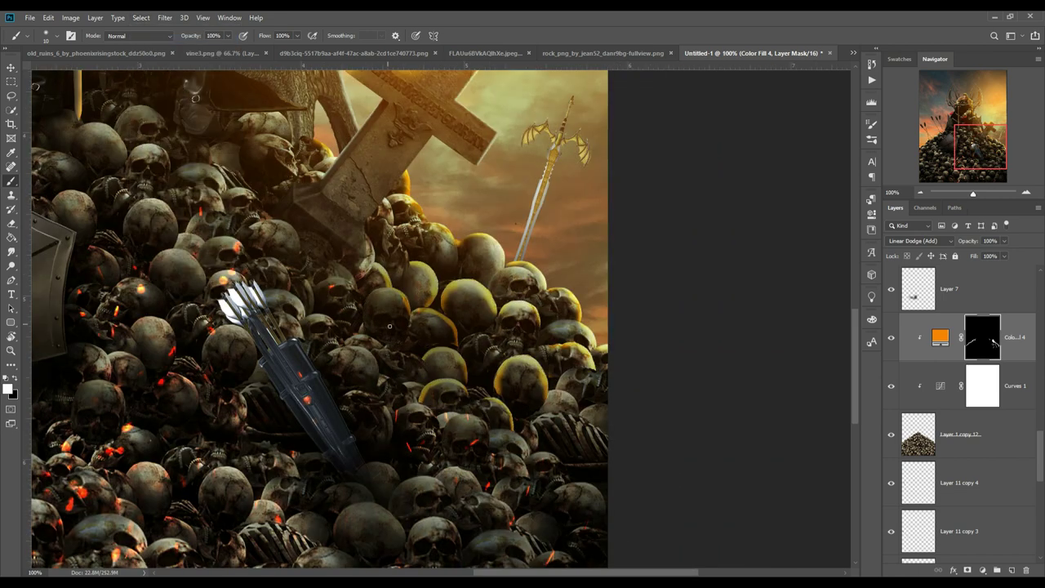
key(ctrl+0)
key(ctrl+shift+alt+n)
right_click(972, 337)
Lower Color Fill 1 to 21% opacity and move it down the layer stack.
click(882, 325)
drag(229, 39, 186, 47)
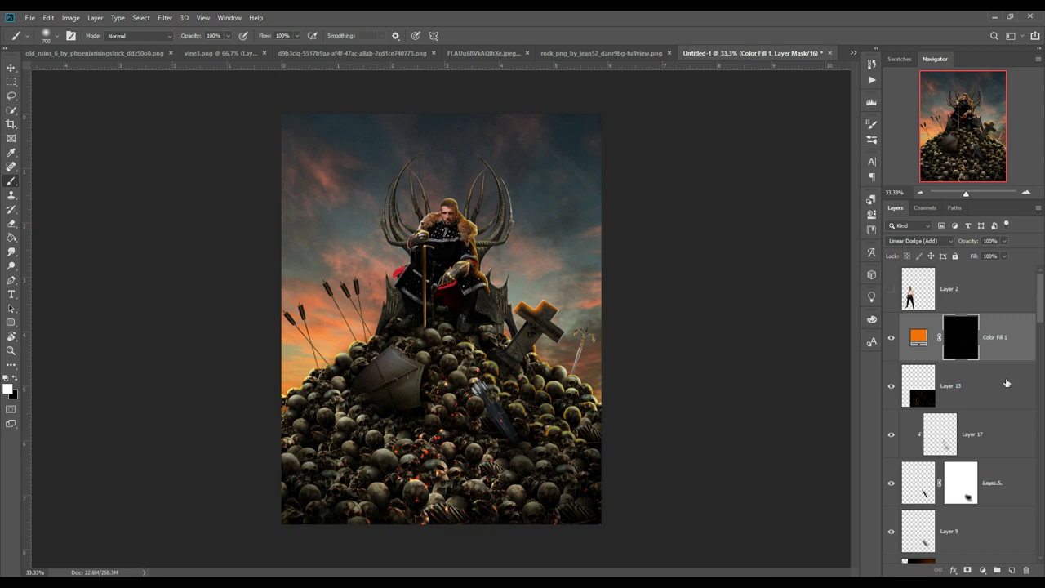
mouse_move(1019, 358)
mouse_down()
mouse_move(1014, 572)
mouse_move(1035, 334)
mouse_up()
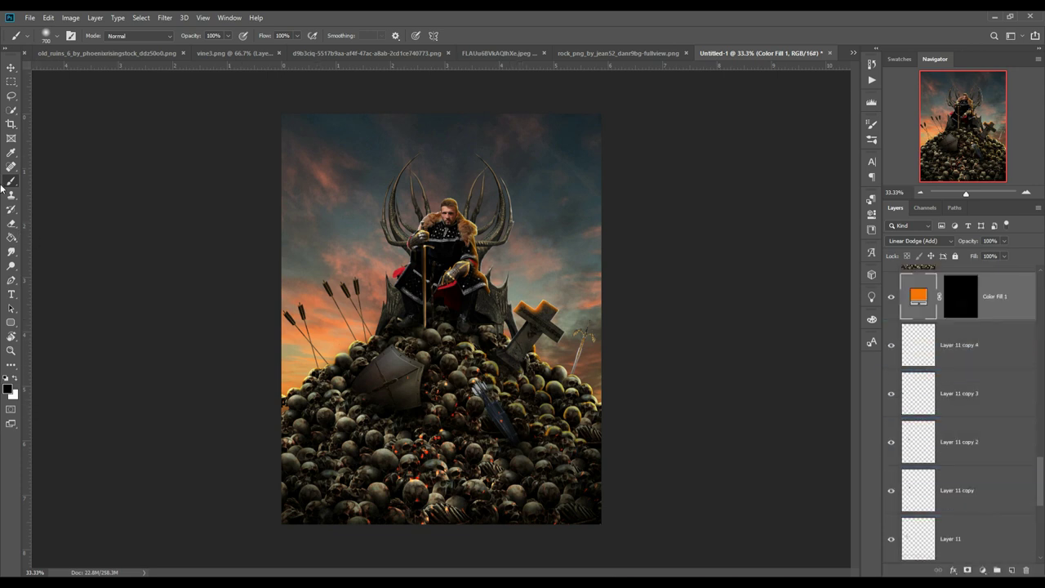
Set brush opacity to 53% and test white glow strokes on the mask, undoing them.
click(965, 293)
key(x)
drag(345, 490, 388, 445)
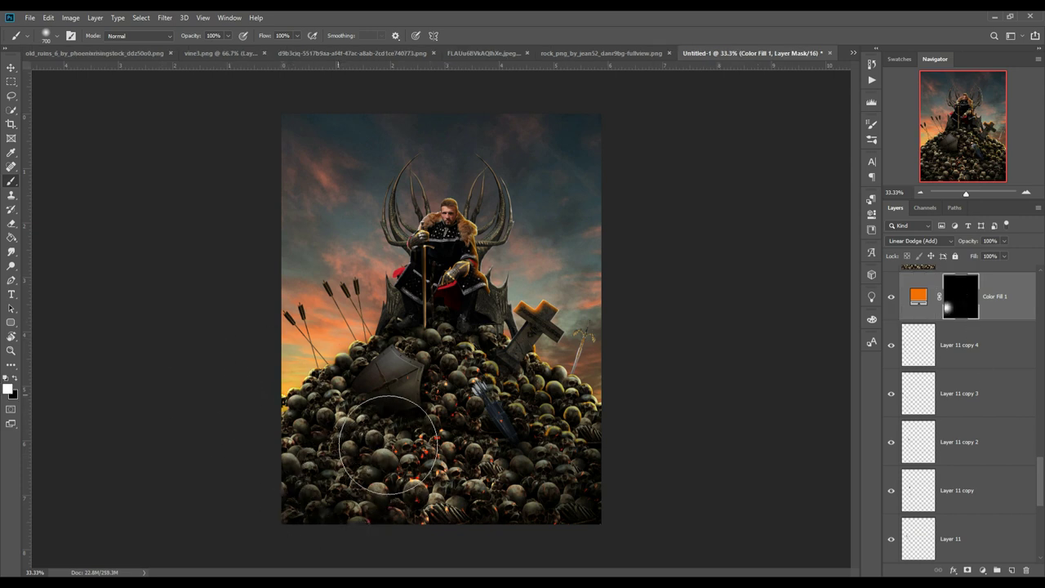
key(ctrl+z)
click(228, 38)
drag(205, 54, 207, 54)
mouse_move(408, 425)
mouse_down()
mouse_move(362, 456)
mouse_move(402, 427)
mouse_move(437, 421)
mouse_move(453, 380)
mouse_move(495, 493)
mouse_up()
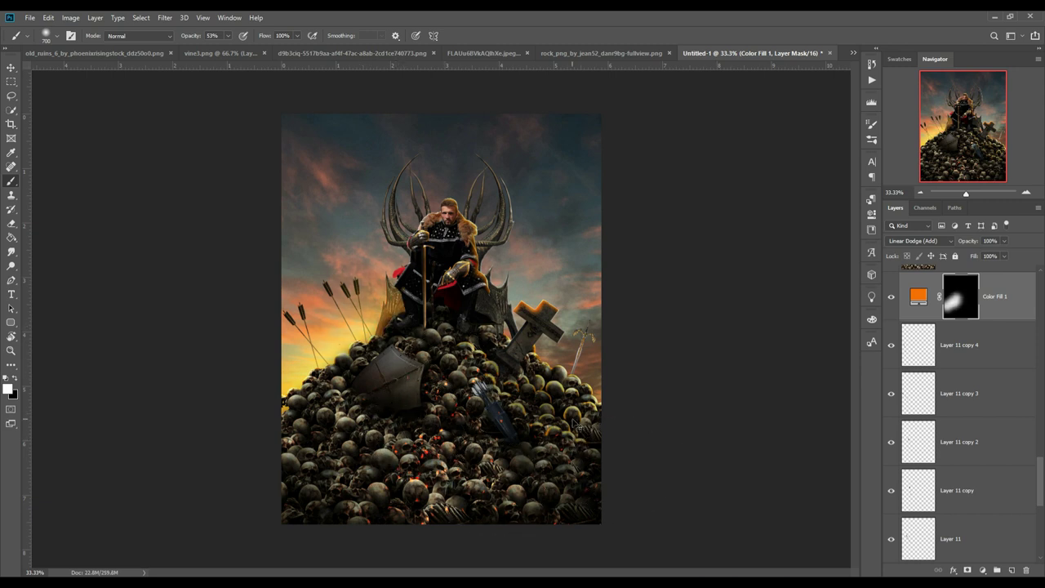
key(ctrl+z)
Move Color Fill 1 just above the sky and paint white glow behind the skull pile.
mouse_move(1012, 317)
mouse_down()
mouse_move(1017, 536)
mouse_move(1001, 480)
mouse_up()
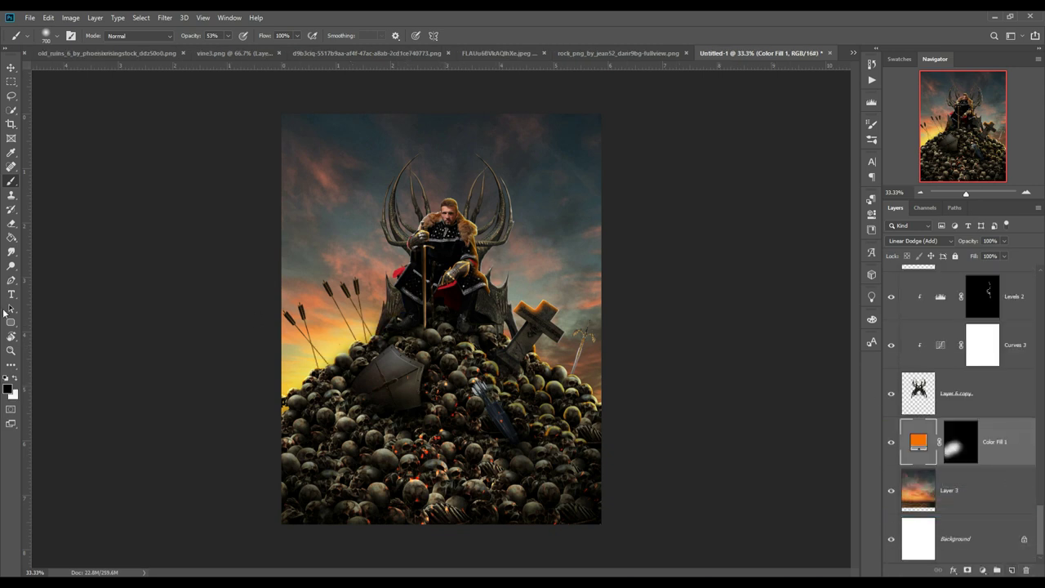
click(961, 441)
key(x)
mouse_move(549, 430)
mouse_down()
mouse_move(534, 398)
mouse_move(614, 413)
mouse_up()
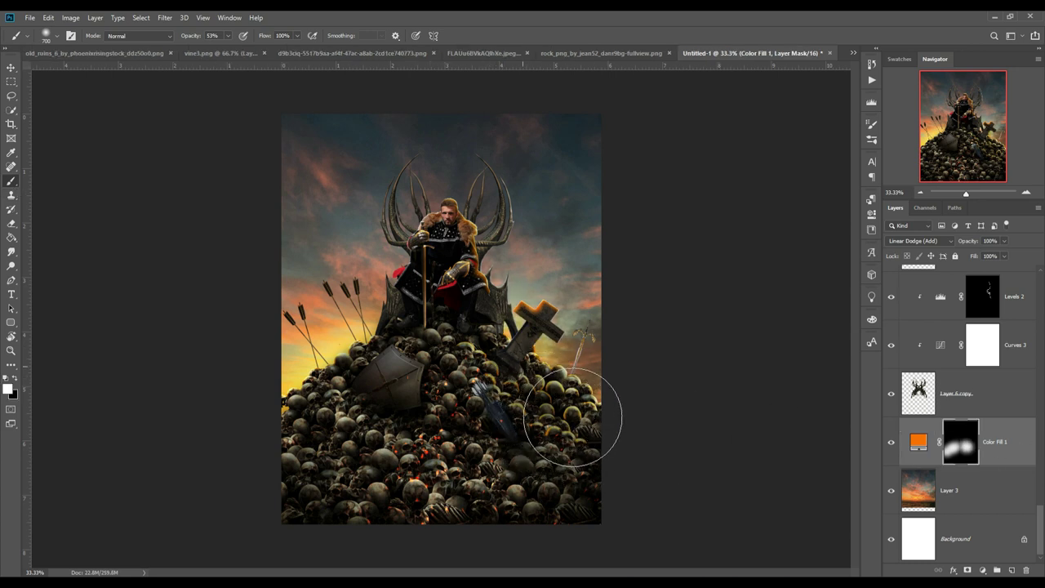
mouse_move(626, 462)
mouse_down()
mouse_move(640, 509)
mouse_move(560, 432)
mouse_up()
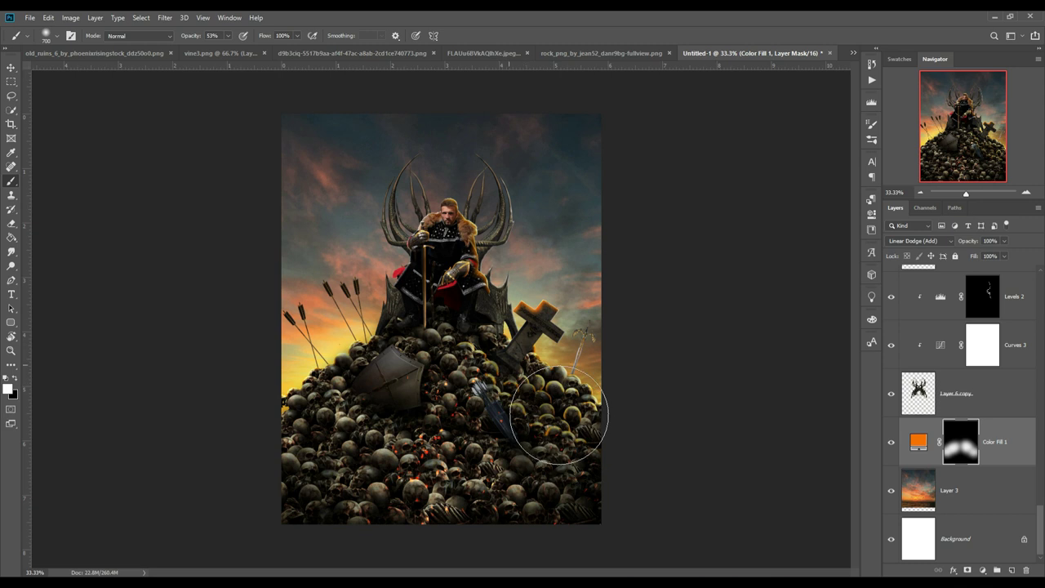
mouse_move(555, 479)
mouse_down()
mouse_move(501, 397)
mouse_move(529, 364)
mouse_move(483, 304)
mouse_move(522, 357)
mouse_up()
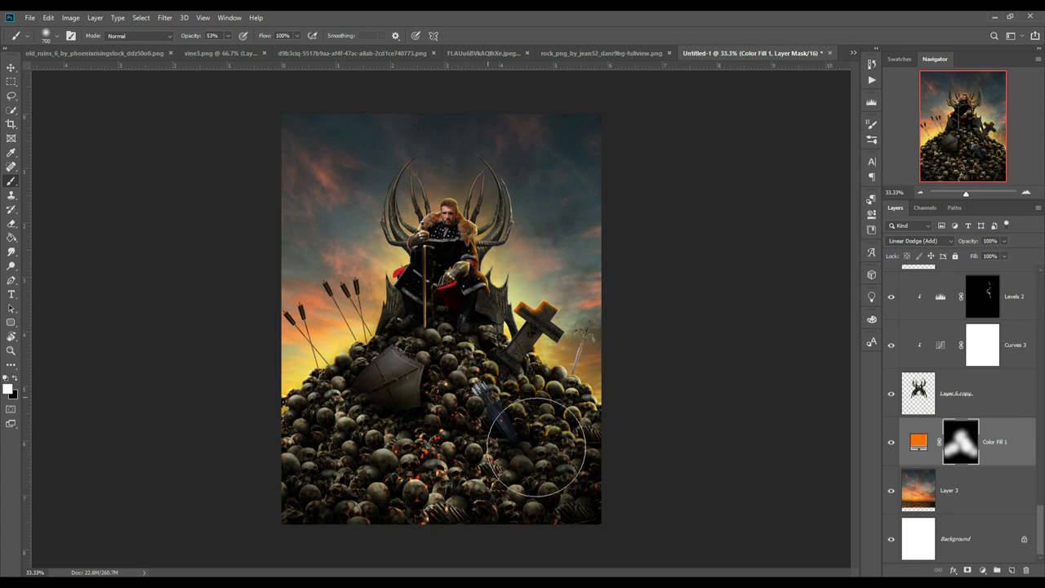
Zoom in on the middle of the image to view the lower skull pile.
click(10, 68)
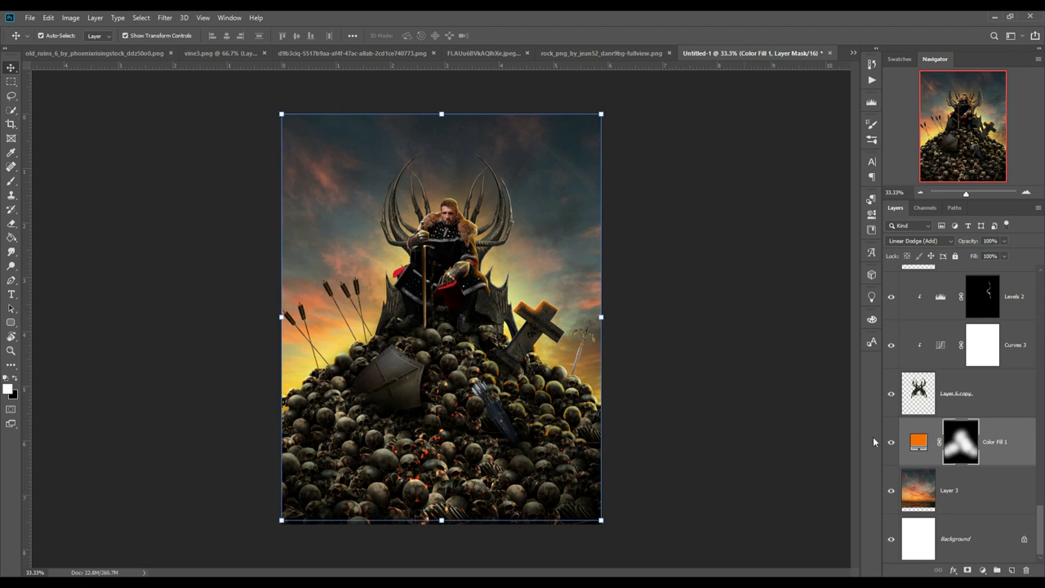
key(ctrl+plus)
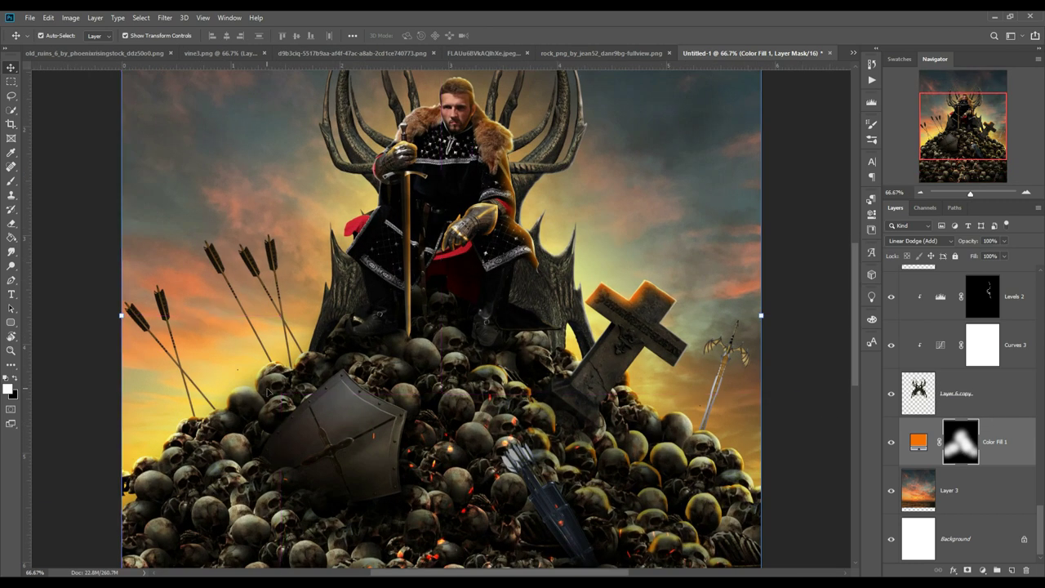
mouse_move(304, 414)
mouse_down()
mouse_move(373, 292)
mouse_move(349, 319)
mouse_up()
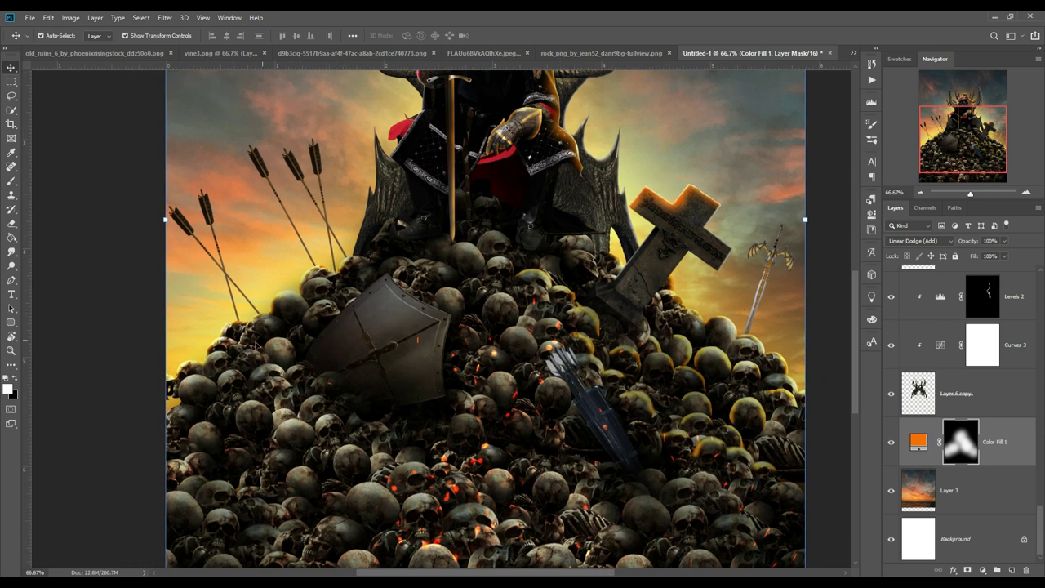
scroll(988, 384, up, 3)
scroll(1012, 399, up, 3)
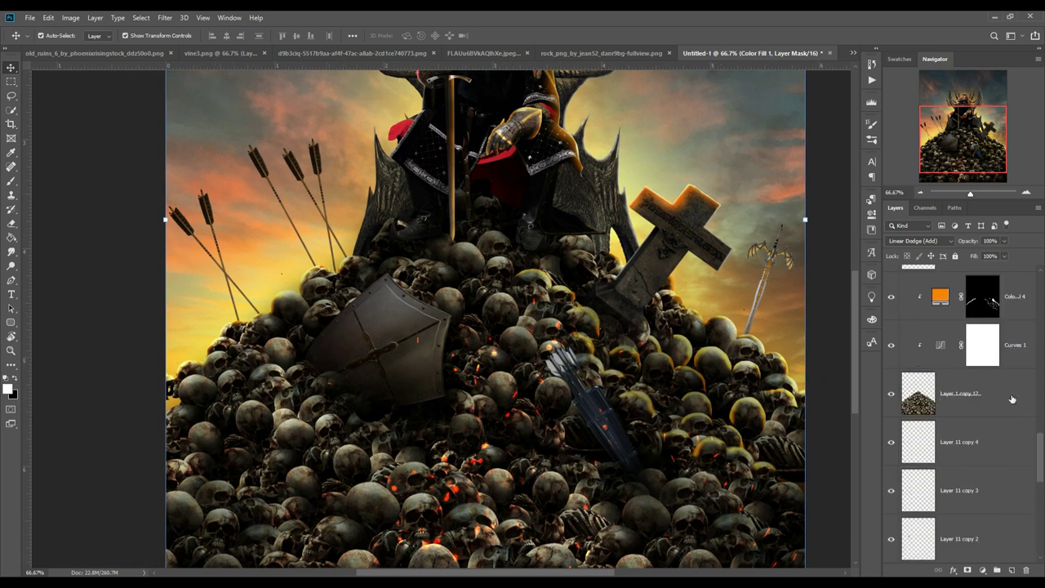
Paint orange rim light onto the skulls around the shield on the Color Fill 4 mask, brush size 90.
click(979, 308)
click(8, 183)
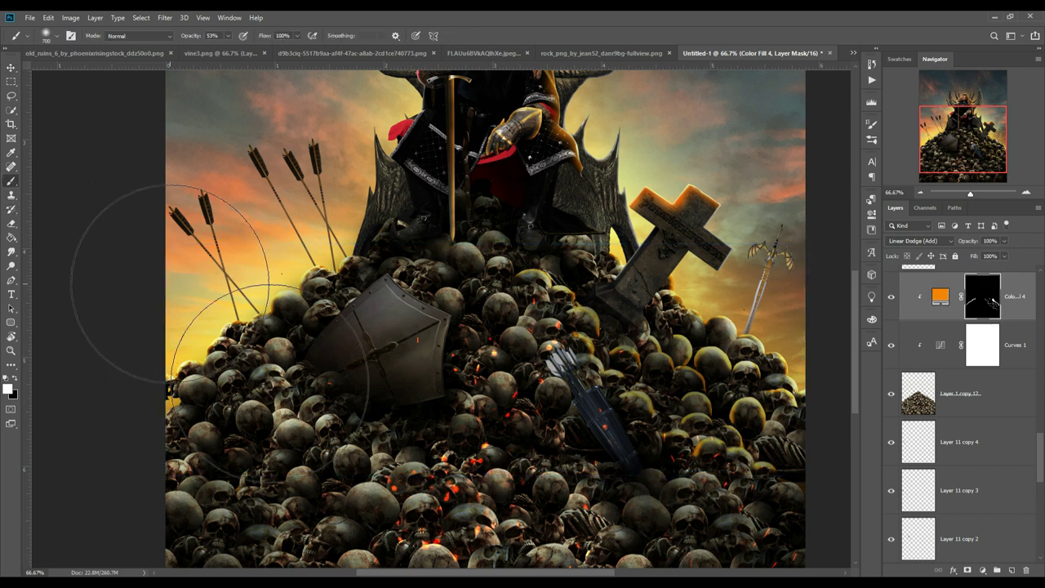
key(bracketleft)
key(bracketleft)
key(bracketleft)
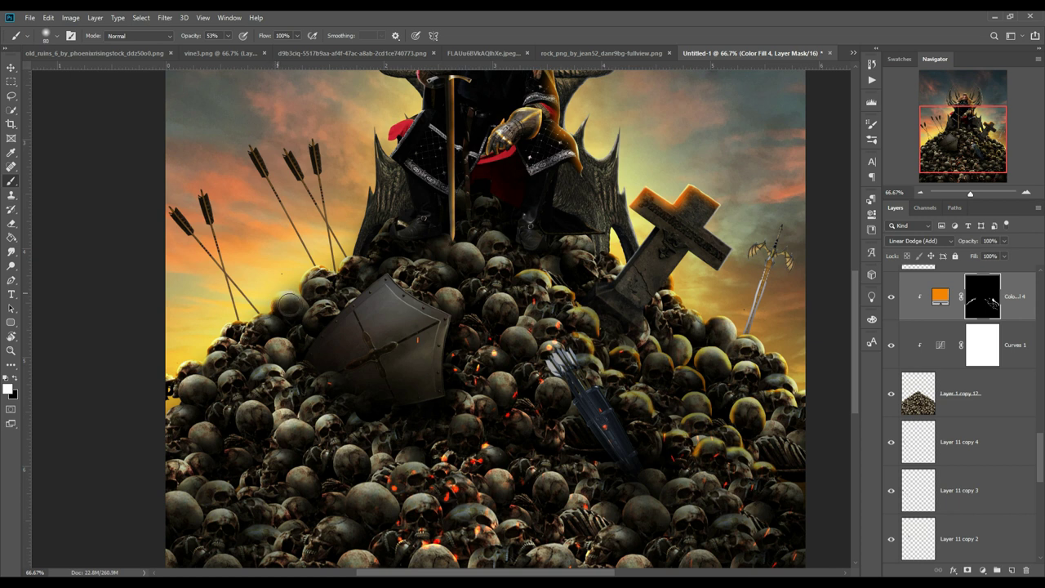
drag(284, 370, 287, 359)
drag(331, 298, 327, 304)
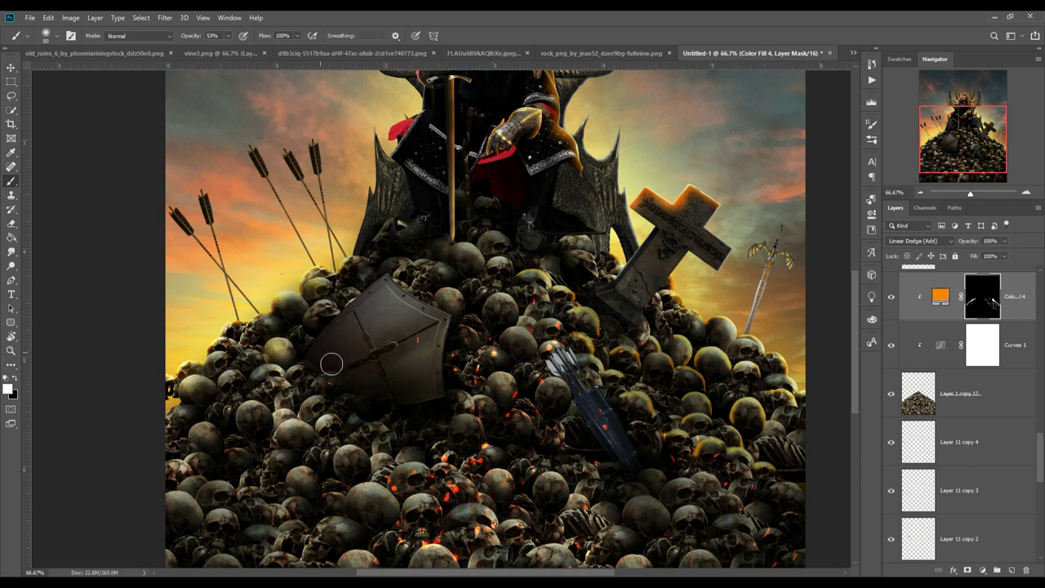
mouse_move(270, 417)
mouse_down()
mouse_move(214, 433)
mouse_move(207, 395)
mouse_up()
drag(294, 433, 305, 438)
drag(319, 319, 326, 315)
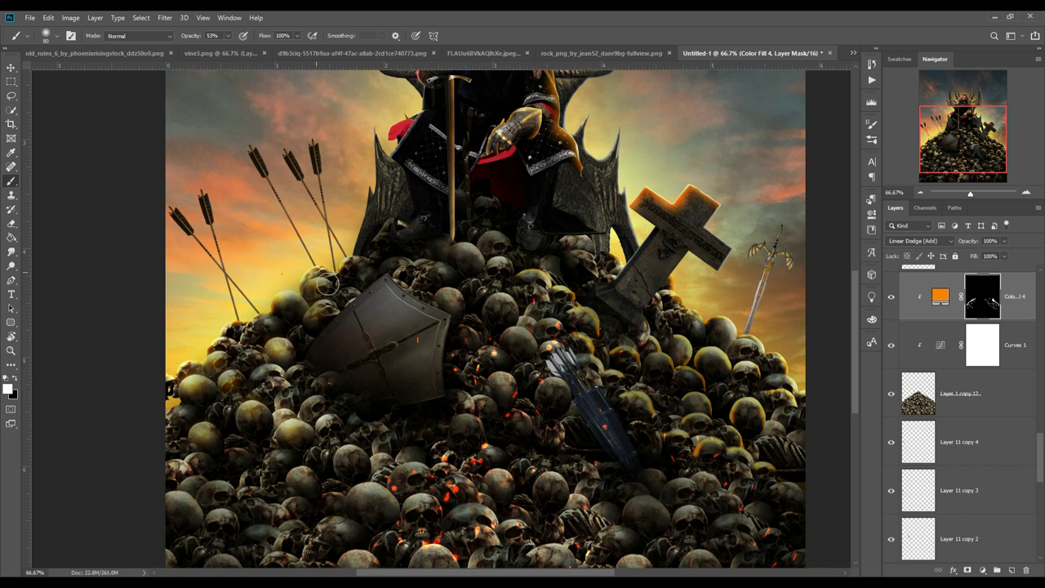
Pan across the skull pile and return to the Move tool.
drag(558, 353, 543, 286)
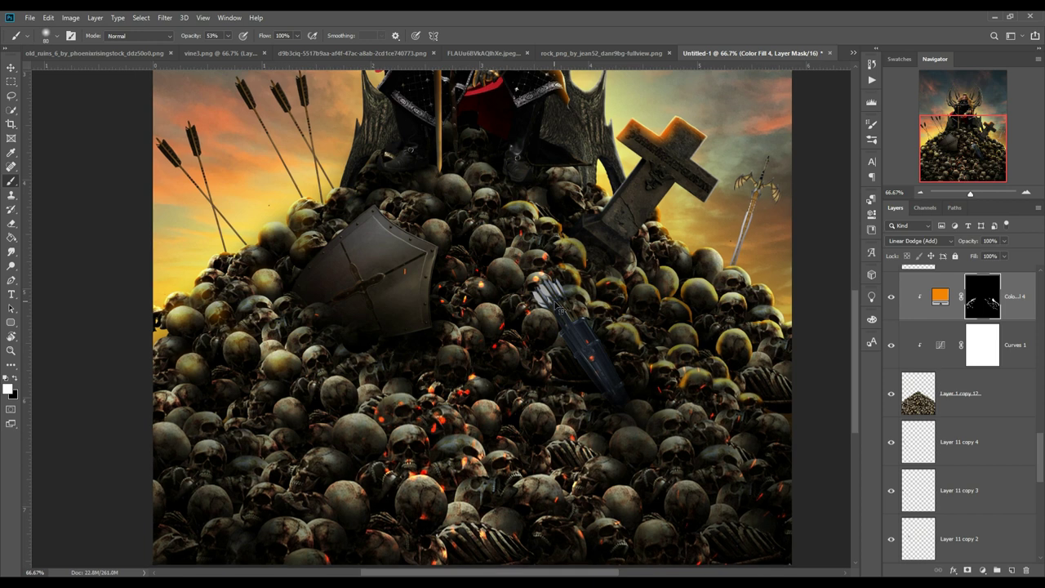
scroll(566, 312, down, 2)
scroll(566, 312, down, 1)
scroll(561, 307, up, 1)
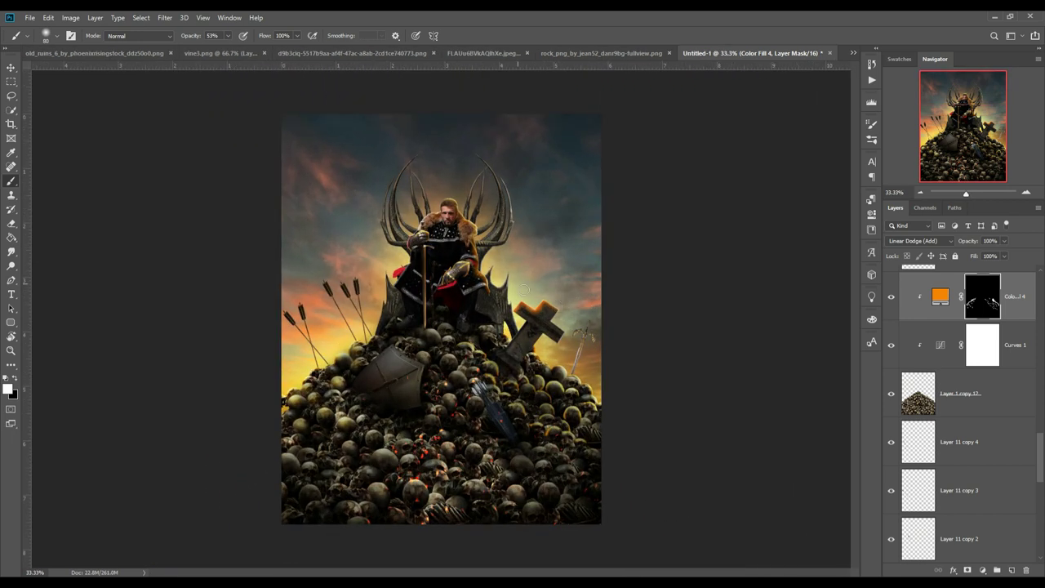
click(16, 71)
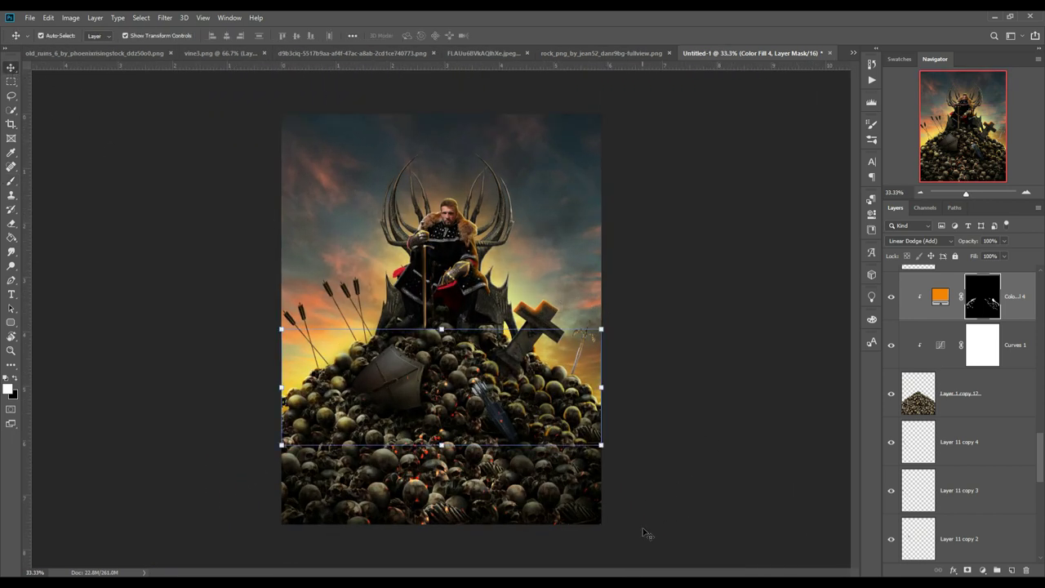
Add a new Linear Dodge (Add) layer above Layer 13.
scroll(1027, 454, up, 5)
scroll(1027, 454, up, 5)
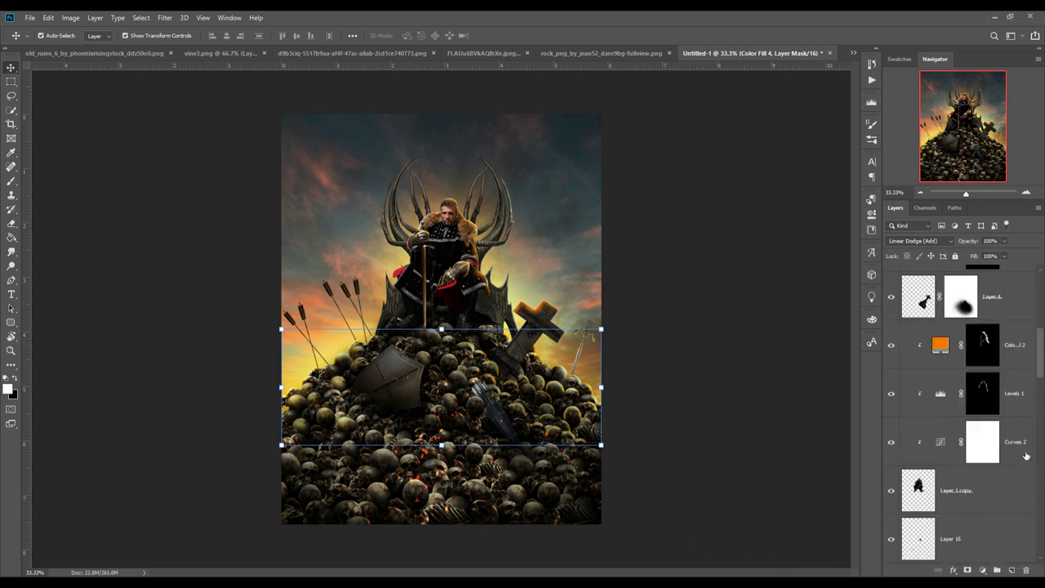
scroll(1027, 455, up, 5)
click(999, 342)
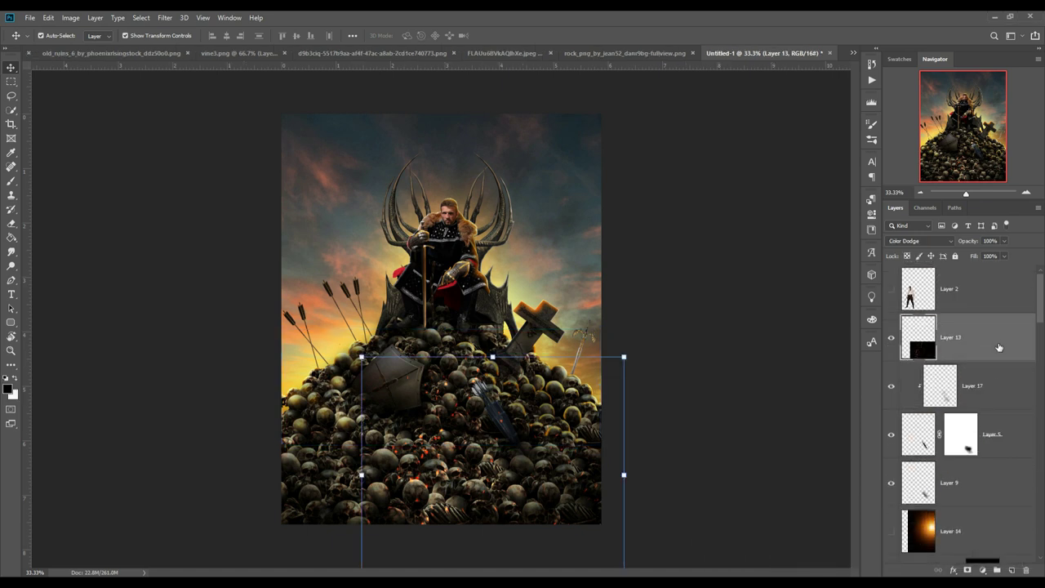
click(1013, 571)
click(919, 241)
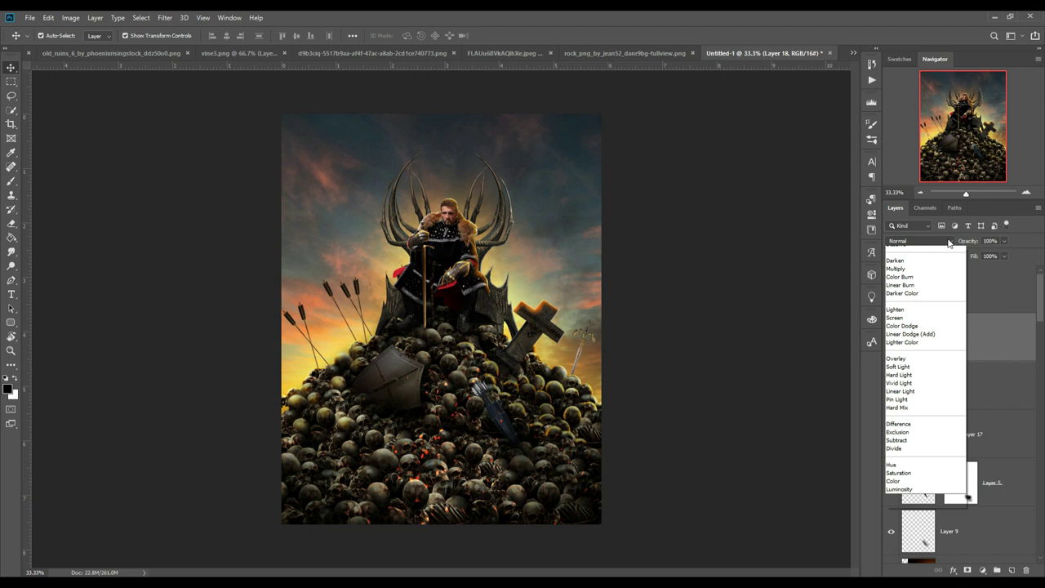
click(915, 327)
Add a Solid Color fill layer in orange fe8402.
click(982, 571)
click(993, 381)
drag(902, 458, 910, 447)
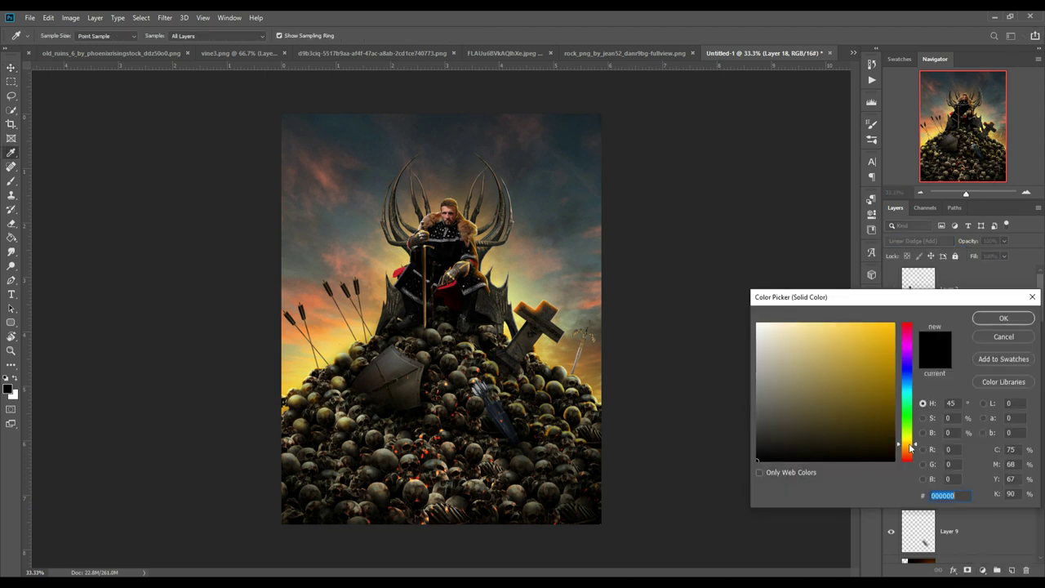
click(897, 327)
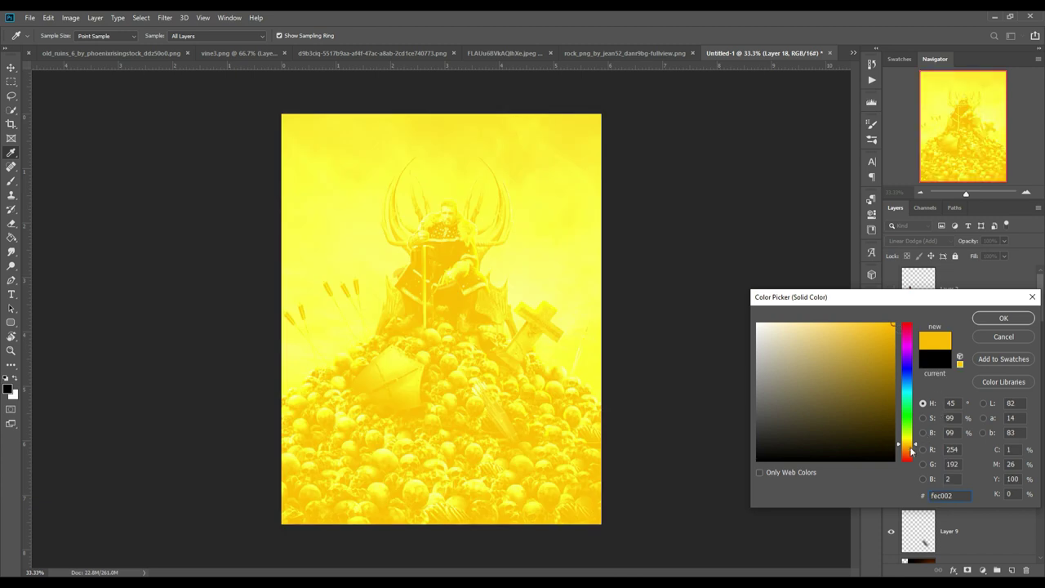
drag(912, 451, 911, 456)
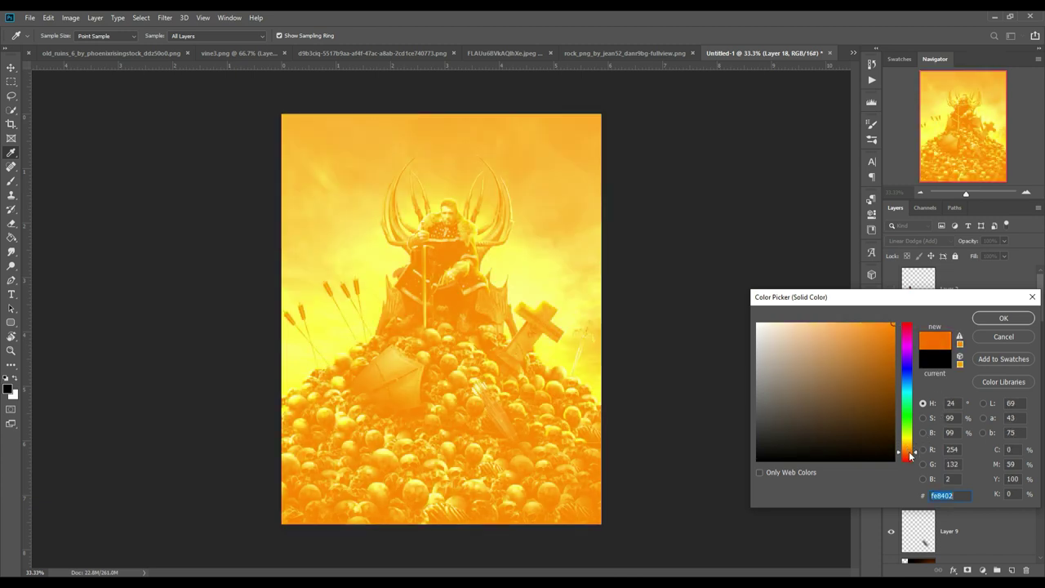
click(1006, 319)
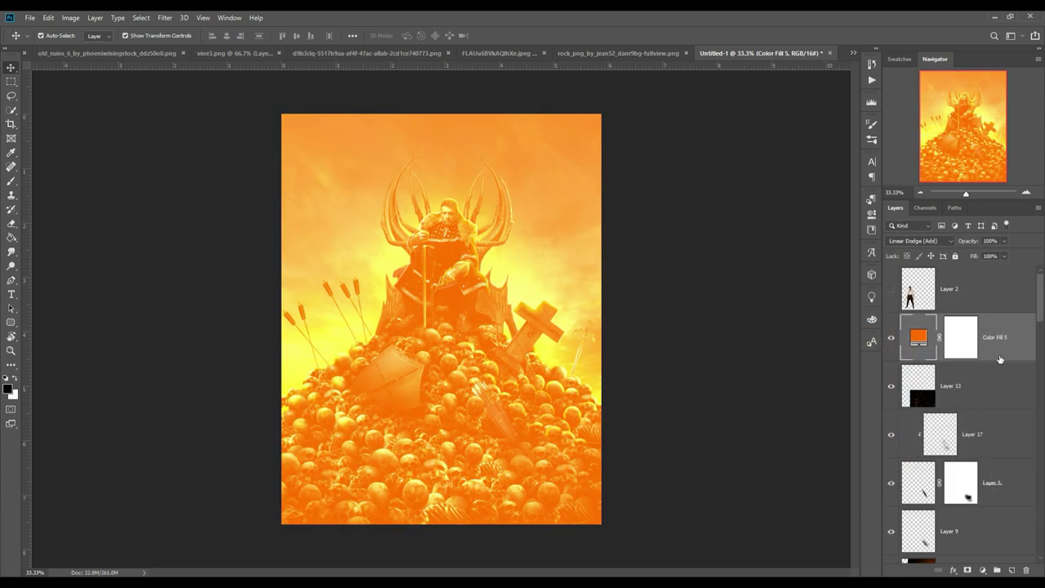
Invert the Color Fill 5 mask to black and enlarge the brush to 1800.
drag(969, 339, 969, 341)
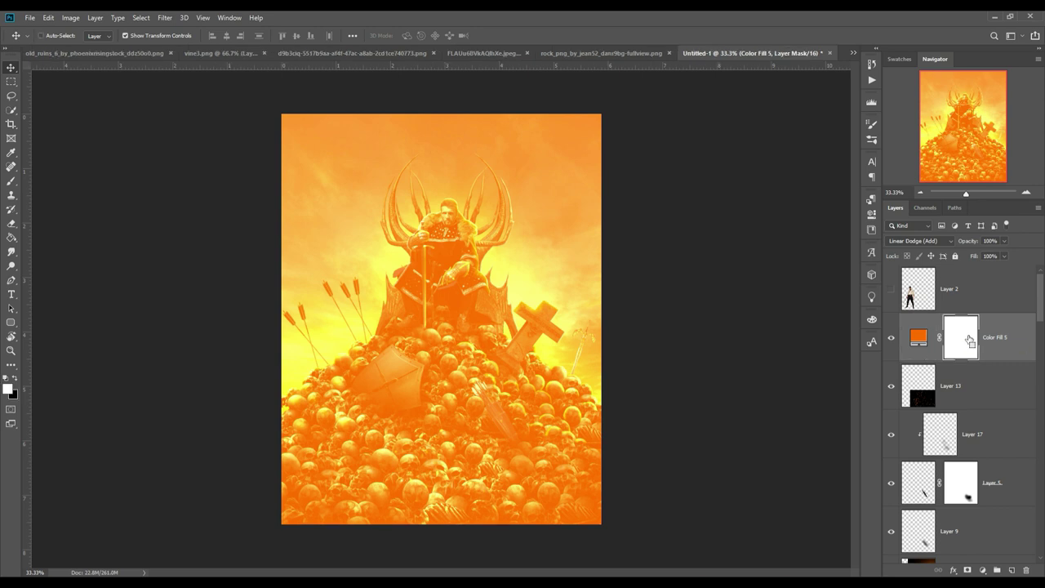
key(ctrl+i)
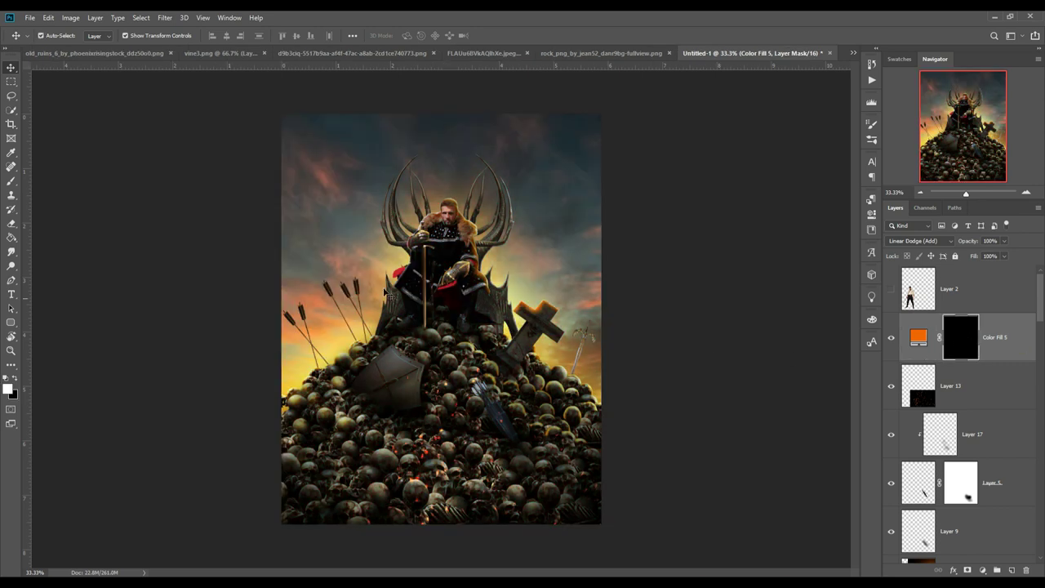
click(10, 182)
key(bracketright)
key(bracketright)
key(bracketright)
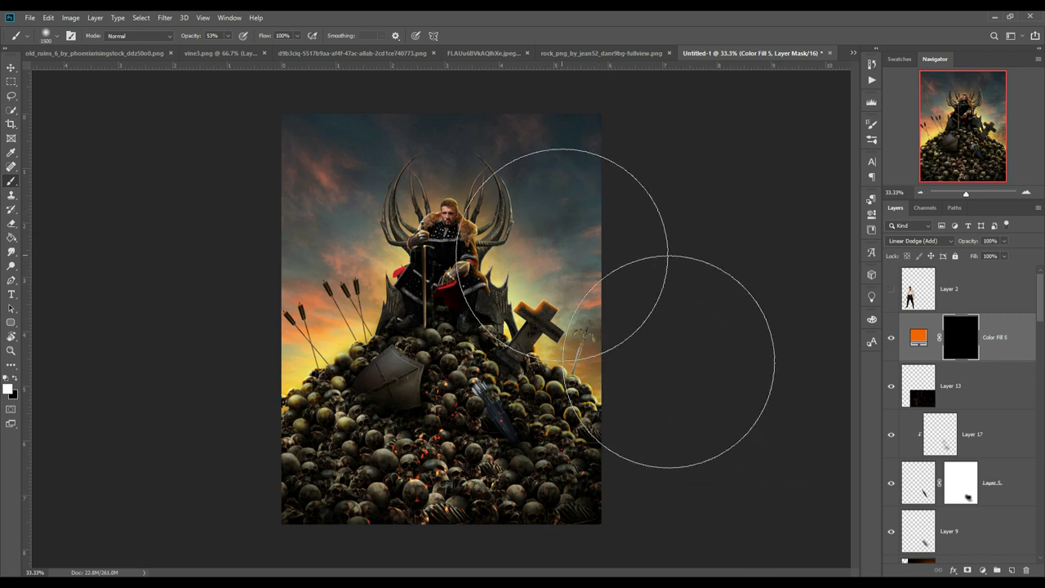
key(bracketright)
key(bracketright)
key(bracketright)
Paint orange glow on the Color Fill 5 mask at the upper-right edge and around the shield's skulls.
click(592, 257)
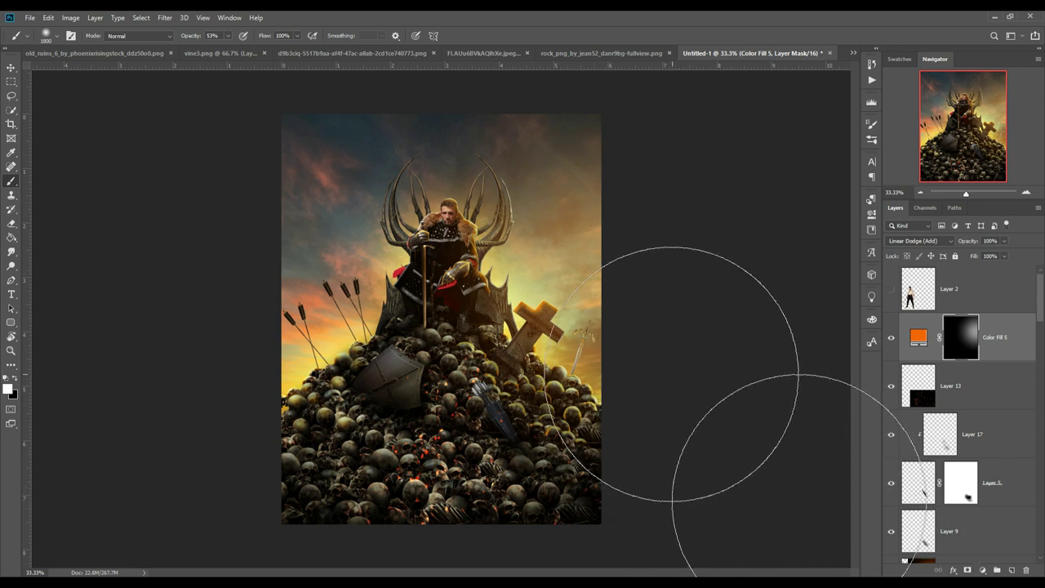
click(682, 412)
key(bracketleft)
key(bracketleft)
key(bracketleft)
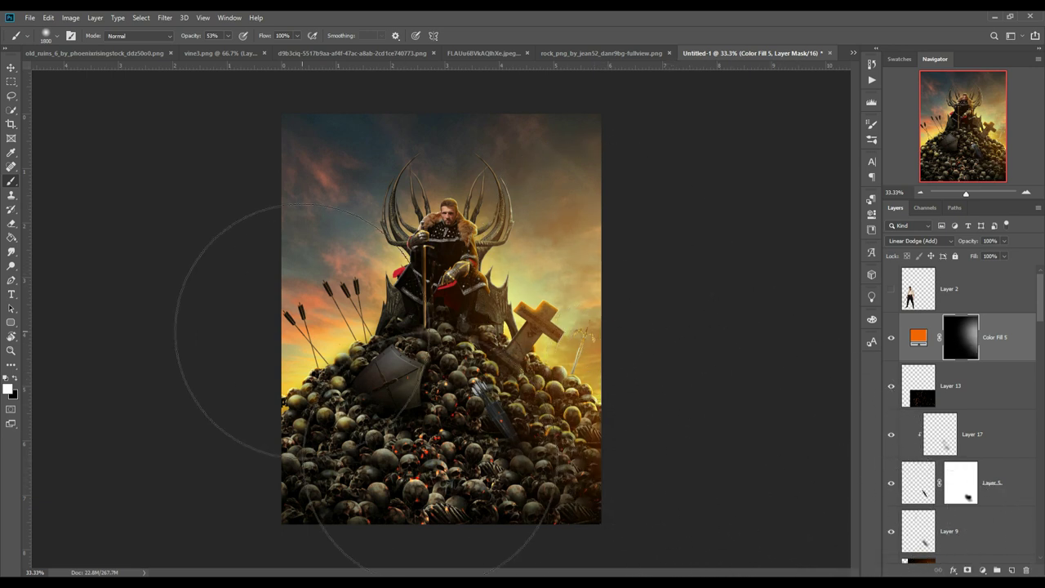
key(bracketleft)
key(bracketleft)
key(bracketleft)
key(bracketleft)
key(bracketleft)
click(317, 417)
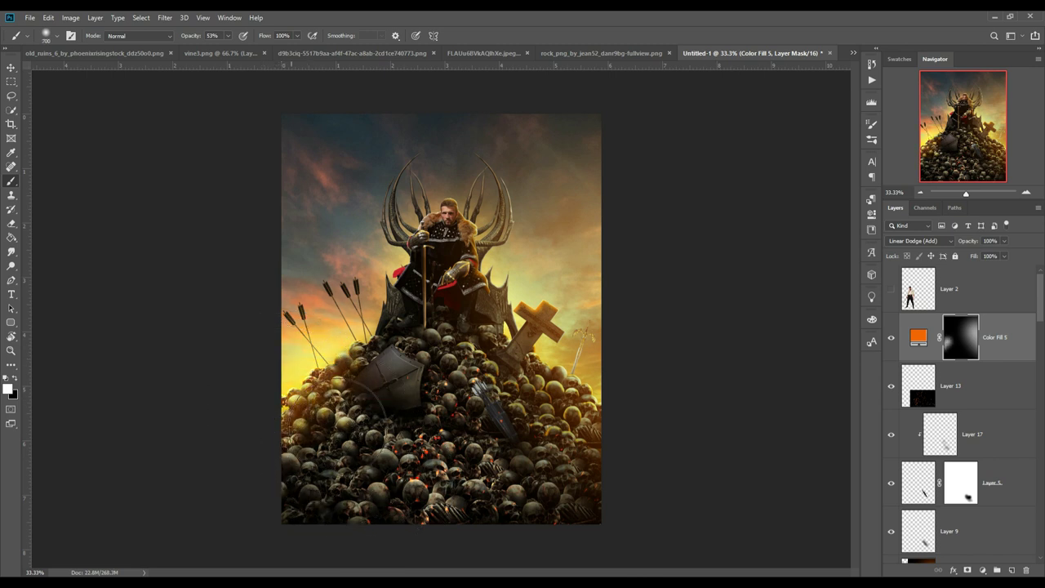
key(bracketleft)
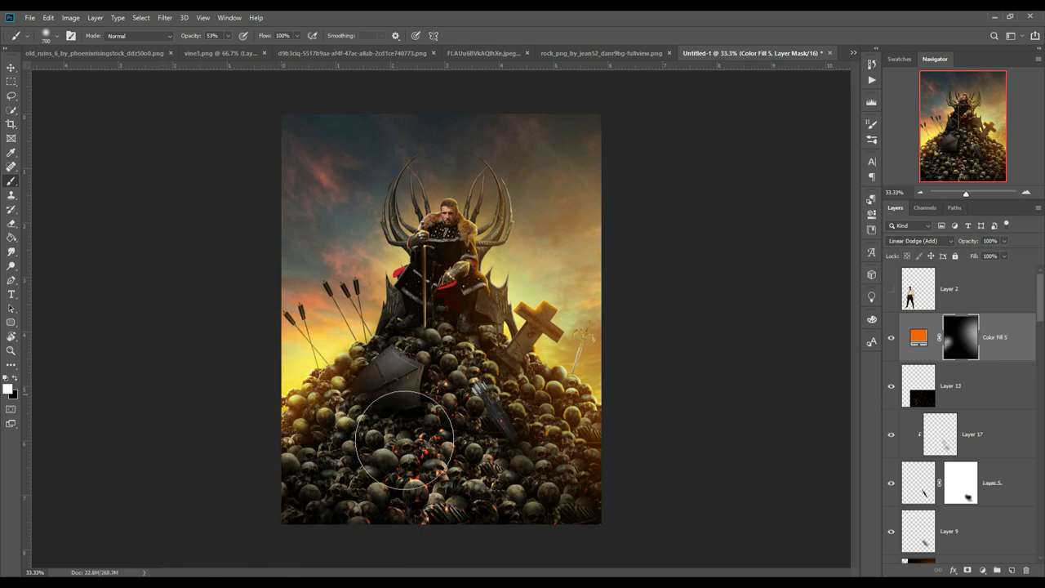
drag(371, 359, 407, 400)
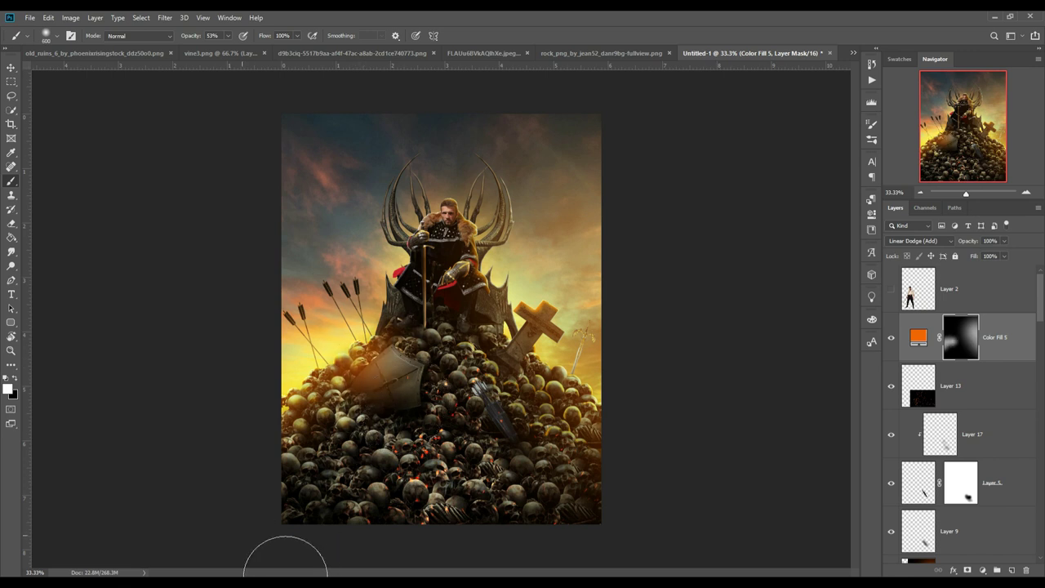
click(11, 67)
Scroll the Layers panel and select Levels 2.
scroll(1034, 400, down, 2)
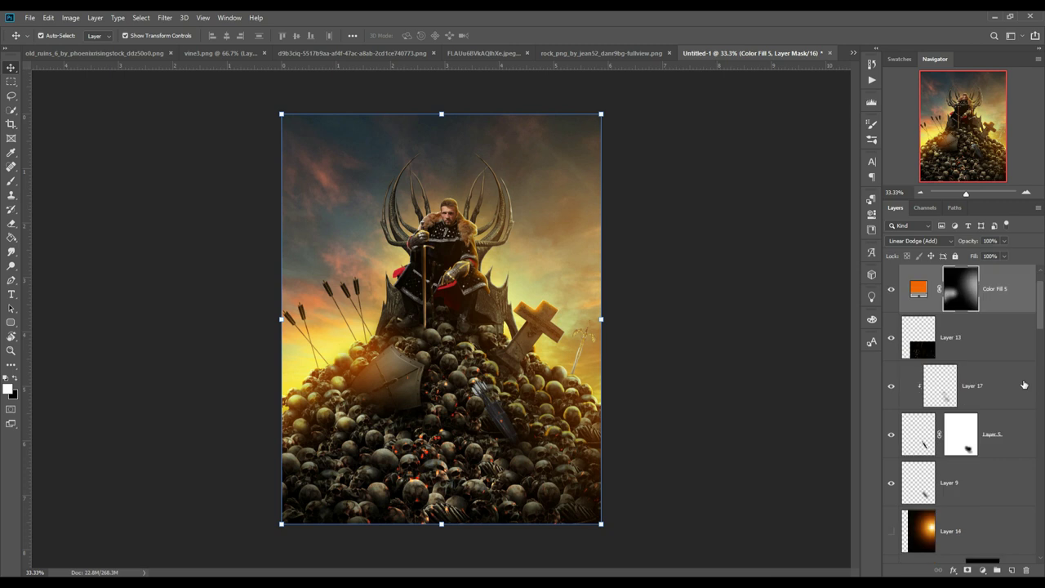
scroll(1029, 392, down, 2)
scroll(1024, 384, down, 2)
scroll(1024, 385, up, 2)
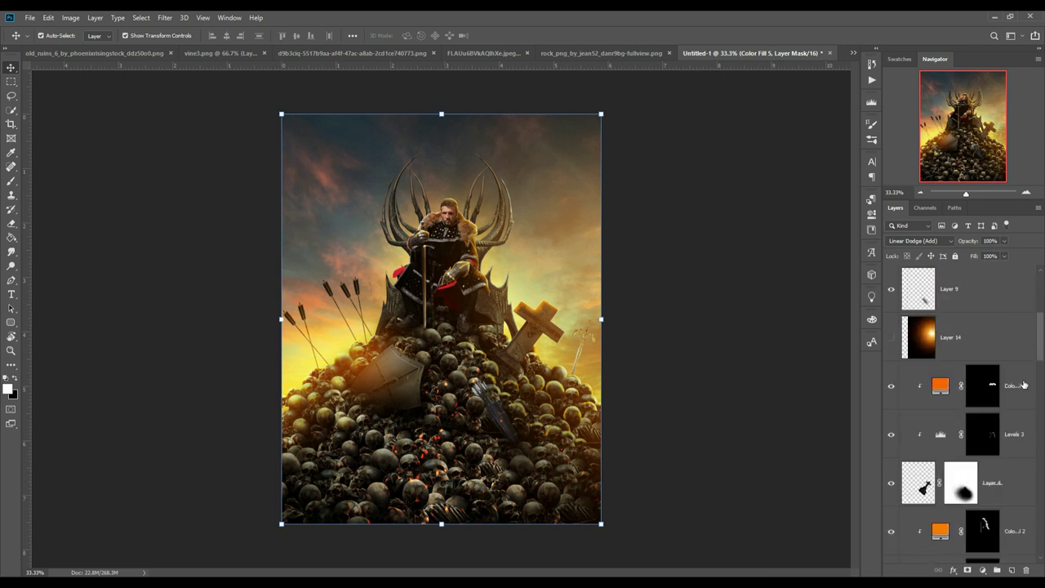
scroll(1006, 334, up, 3)
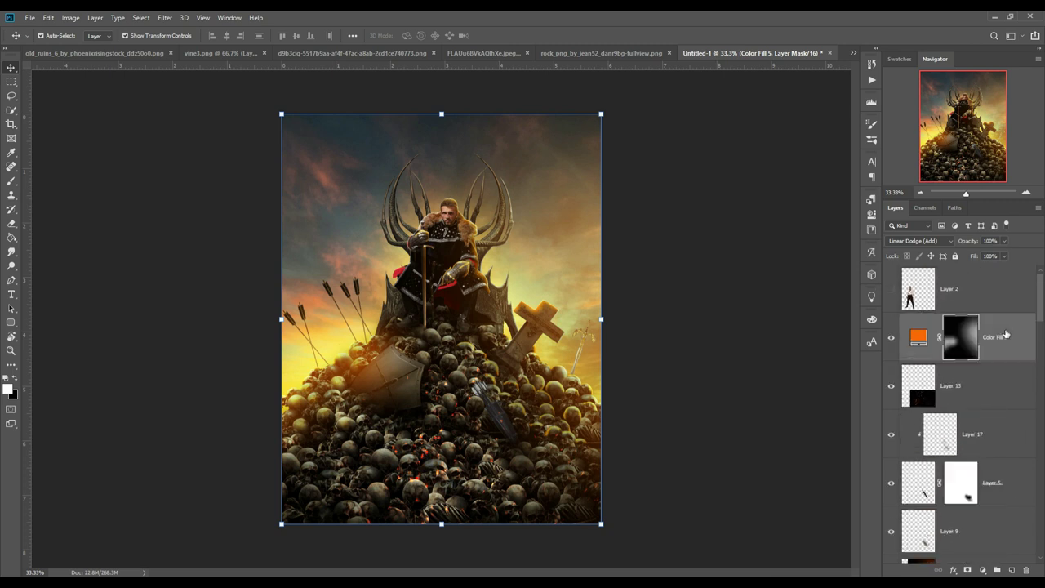
scroll(1015, 486, down, 2)
scroll(1016, 485, down, 2)
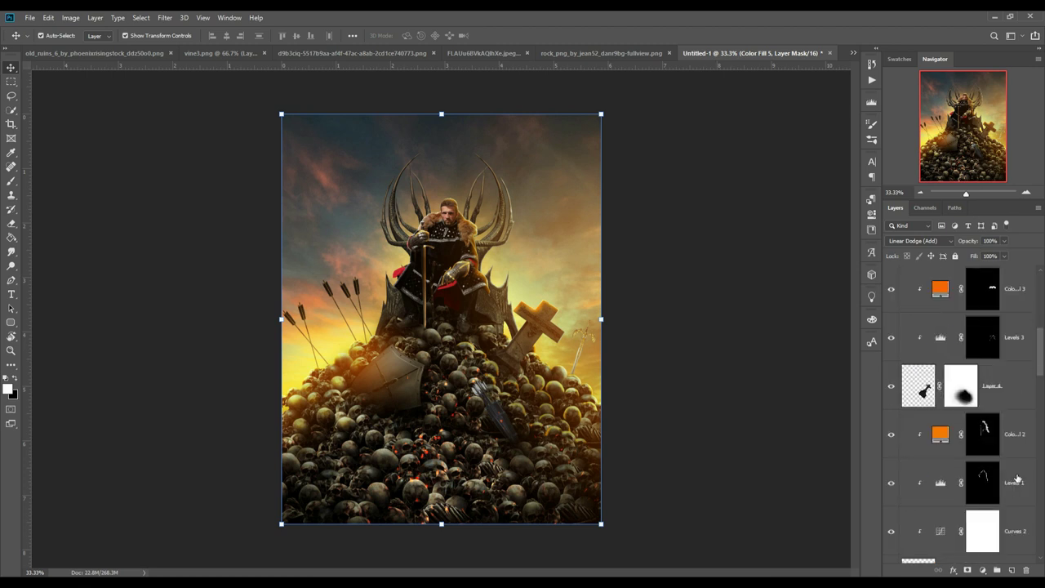
scroll(1017, 481, down, 2)
scroll(1018, 478, down, 1)
scroll(1018, 478, down, 1)
scroll(1018, 477, down, 2)
scroll(1018, 476, down, 2)
scroll(1018, 475, down, 3)
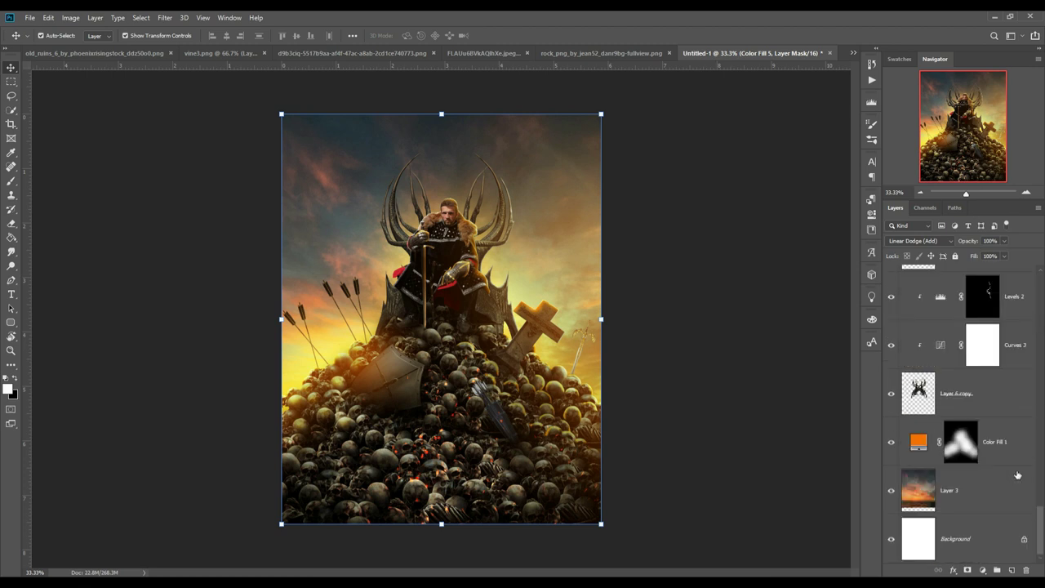
scroll(1013, 299, up, 1)
click(1026, 293)
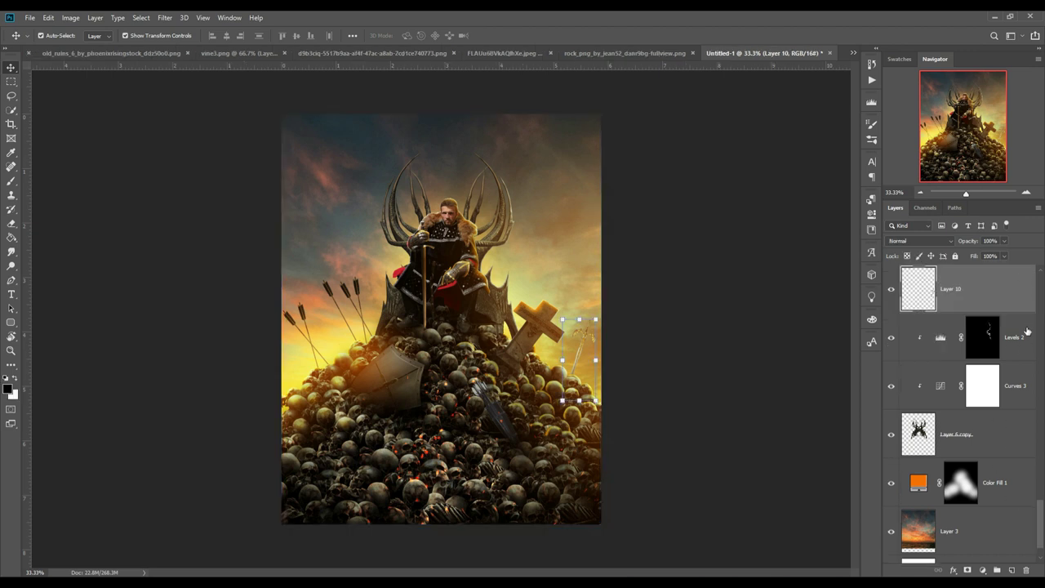
click(1027, 331)
Add a new layer clipped above Levels 2 in Linear Dodge (Add) mode.
click(1013, 570)
right_click(988, 335)
click(956, 325)
click(919, 241)
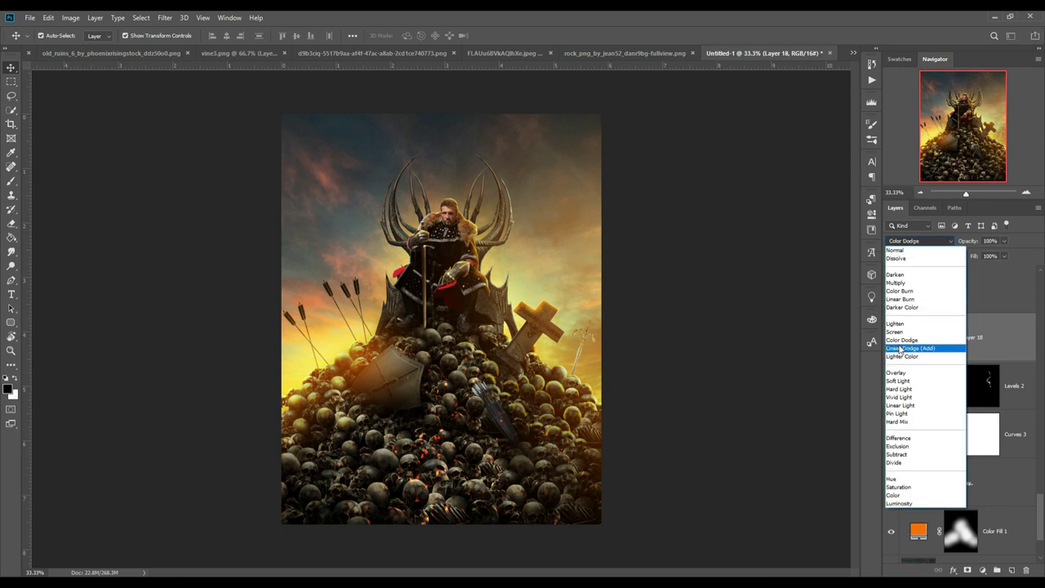
click(906, 349)
Add a Solid Color fill fc6805 and invert its mask to hide the glow.
click(983, 570)
click(980, 377)
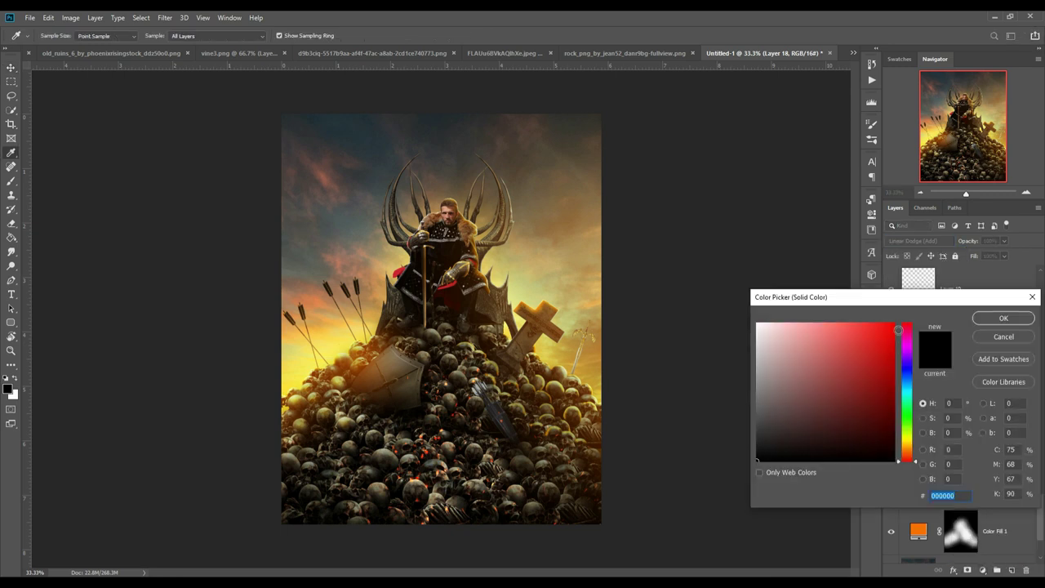
click(895, 326)
drag(910, 458, 910, 457)
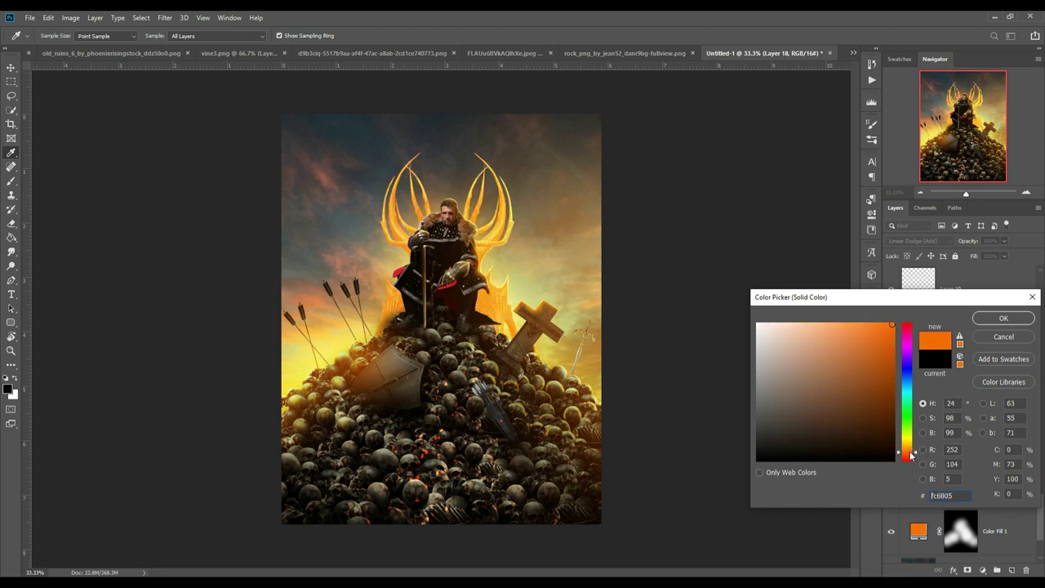
click(1004, 318)
key(v)
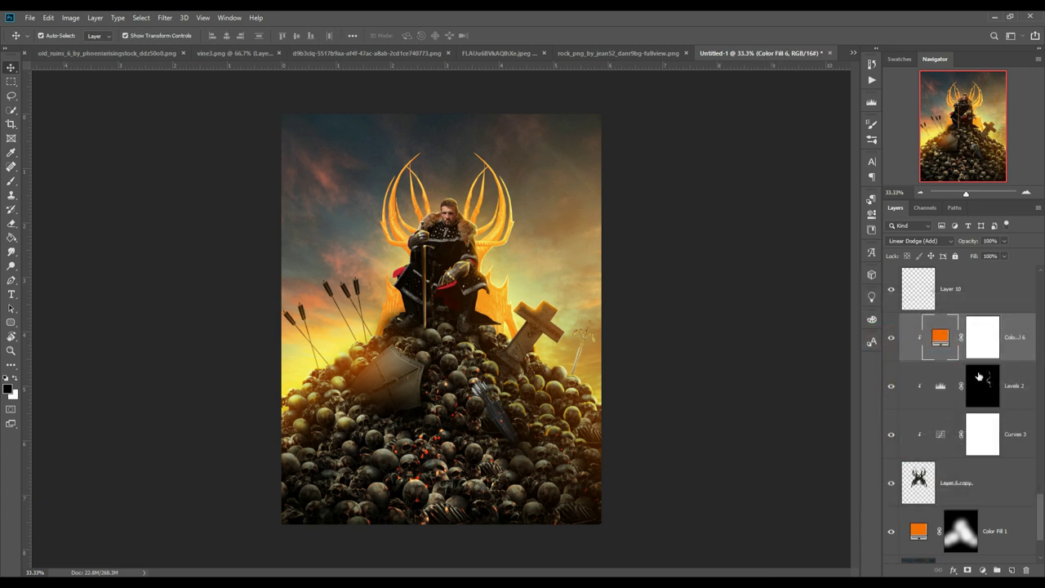
drag(982, 334, 983, 335)
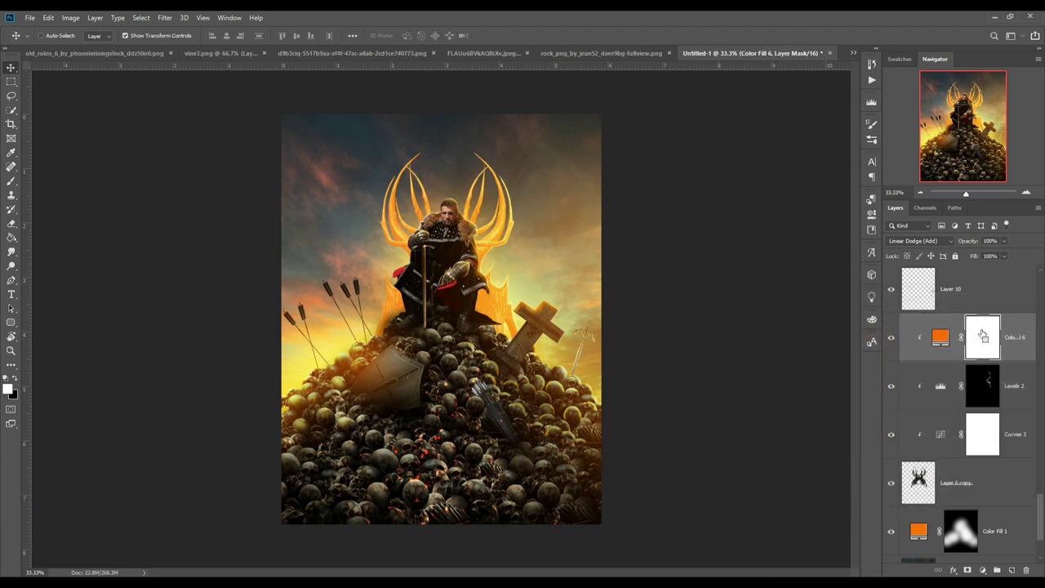
key(ctrl+i)
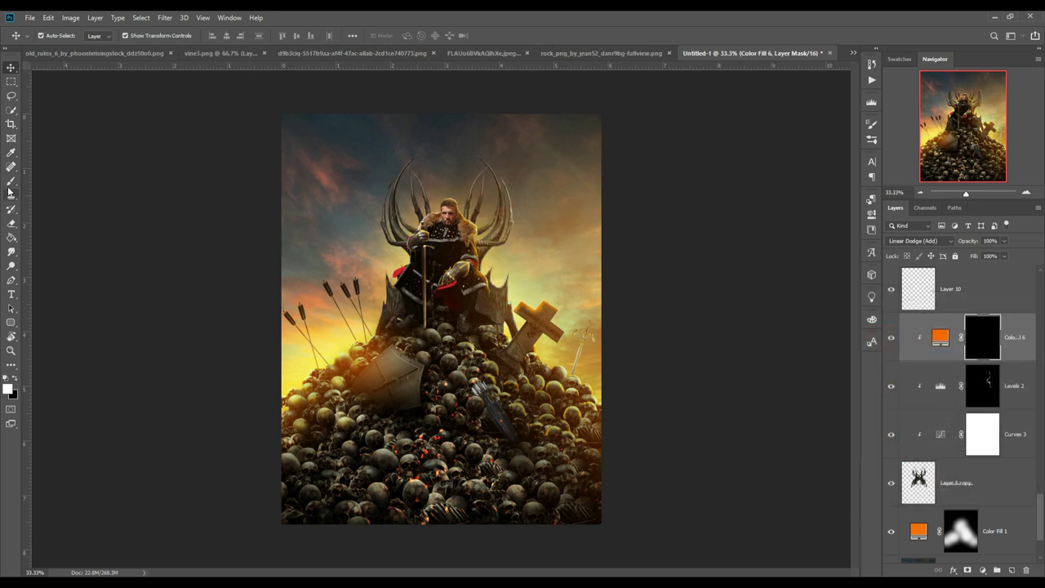
Zoom to 100% with a fine brush and paint rim light on the right throne spike.
click(11, 182)
key(ctrl+plus)
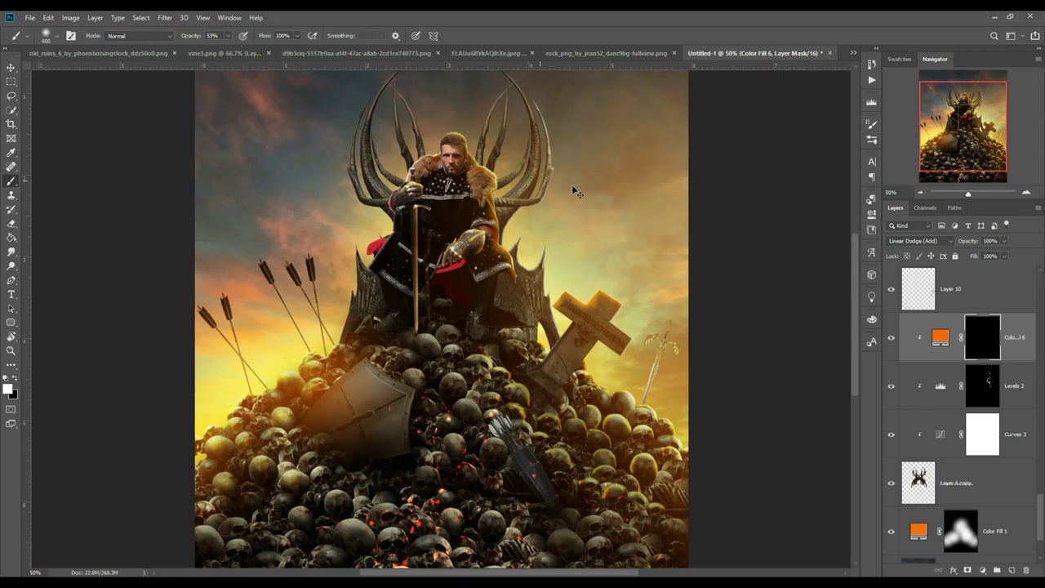
key(ctrl+plus)
key(ctrl+plus)
drag(660, 222, 555, 457)
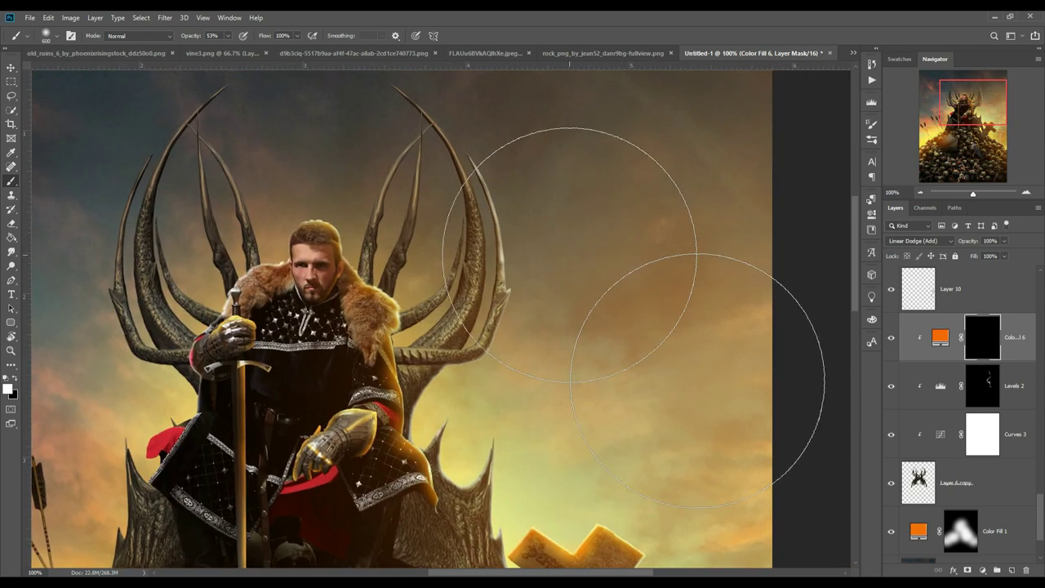
key(bracketleft)
key(bracketleft)
key(bracketleft)
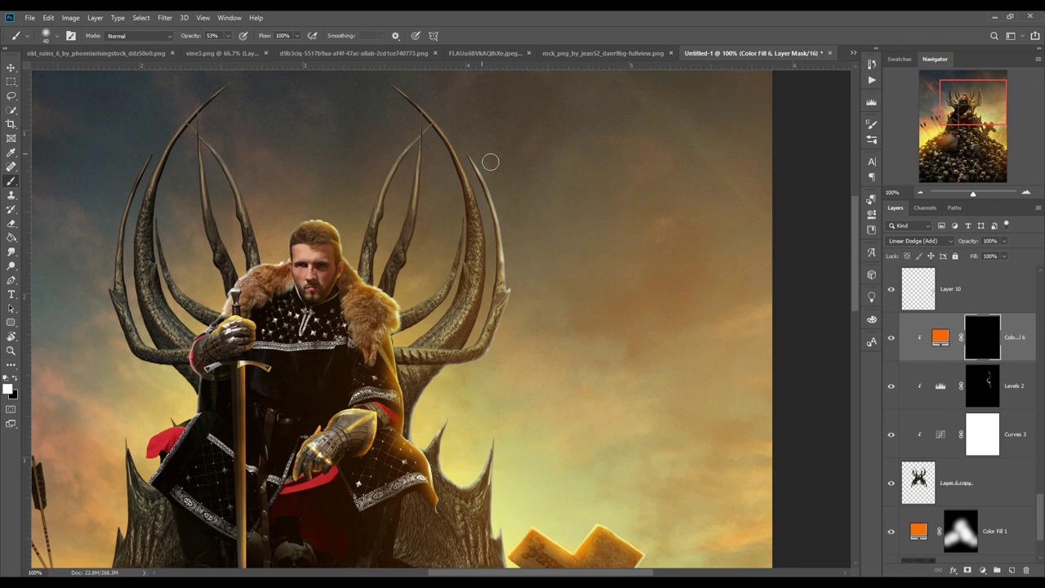
mouse_move(485, 166)
mouse_down()
mouse_move(514, 289)
mouse_move(483, 366)
mouse_move(456, 373)
mouse_move(413, 441)
mouse_move(502, 545)
mouse_move(463, 303)
mouse_move(501, 213)
mouse_up()
Paint thin 20 px highlights along the central throne spike's edges.
key(bracketright)
key(bracketright)
key(bracketright)
key(bracketleft)
key(bracketleft)
key(bracketleft)
scroll(485, 159, up, 3)
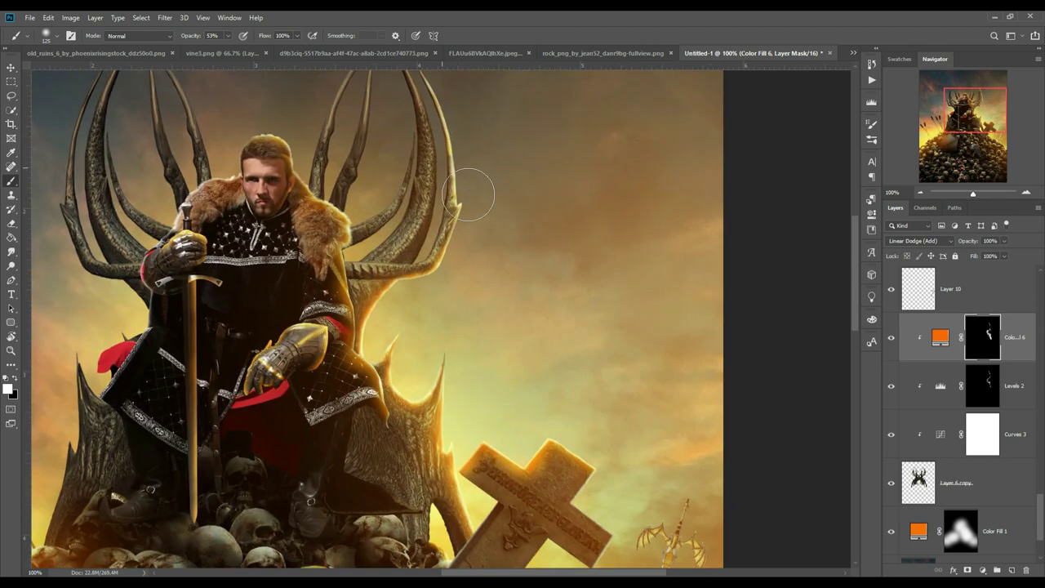
scroll(474, 187, up, 1)
key(bracketleft)
key(bracketleft)
key(bracketleft)
mouse_move(410, 136)
mouse_down()
mouse_move(436, 238)
mouse_move(417, 324)
mouse_up()
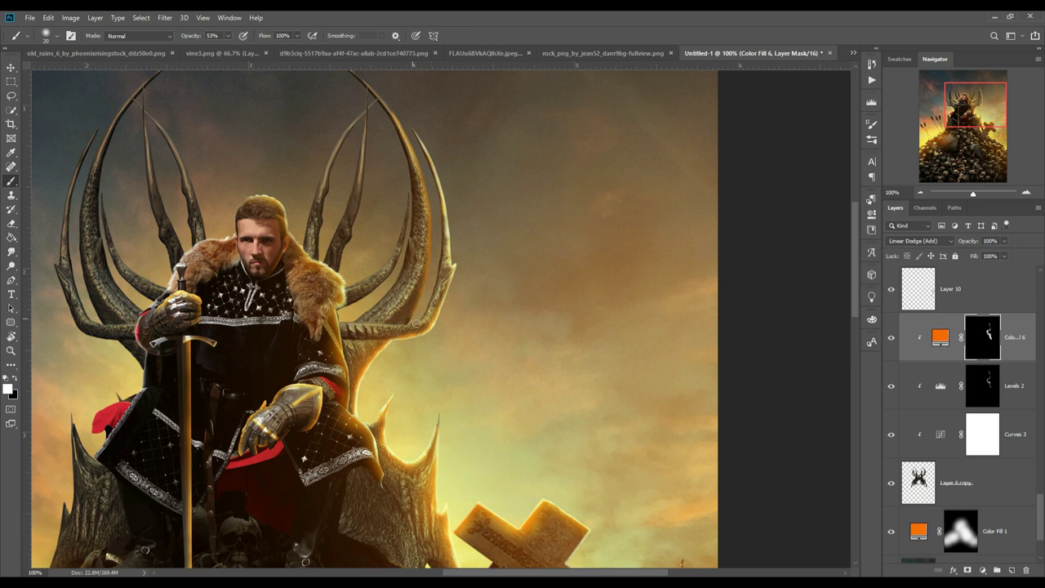
scroll(385, 95, up, 1)
key(bracketleft)
key(bracketleft)
drag(401, 290, 414, 241)
key(bracketright)
key(bracketright)
key(bracketright)
Paint rim-light highlights along the inner and left throne spikes, then zoom out.
drag(347, 299, 369, 149)
drag(322, 285, 354, 147)
drag(196, 189, 208, 270)
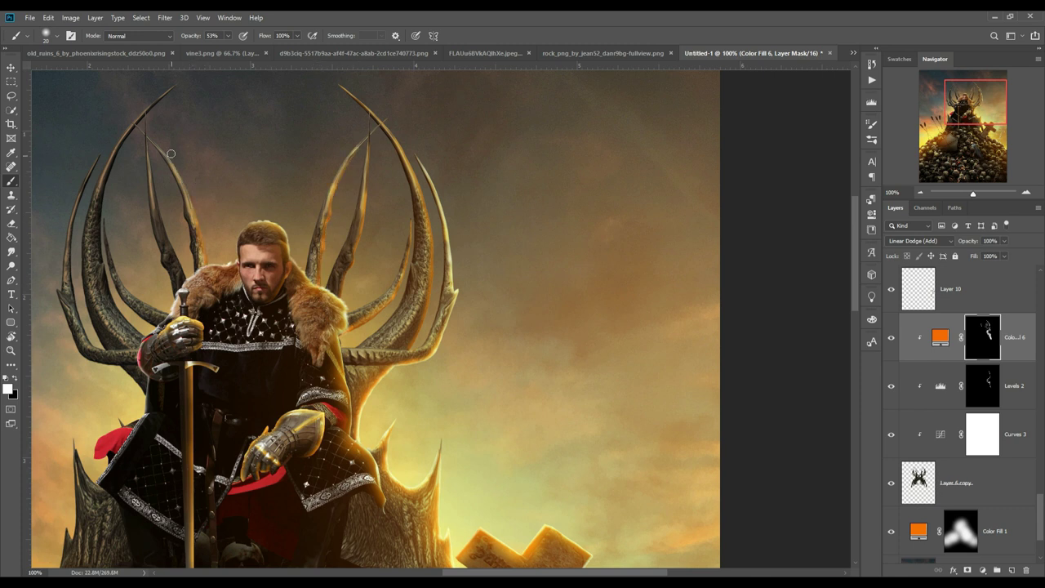
mouse_move(161, 167)
mouse_down()
mouse_move(194, 295)
mouse_move(108, 238)
mouse_up()
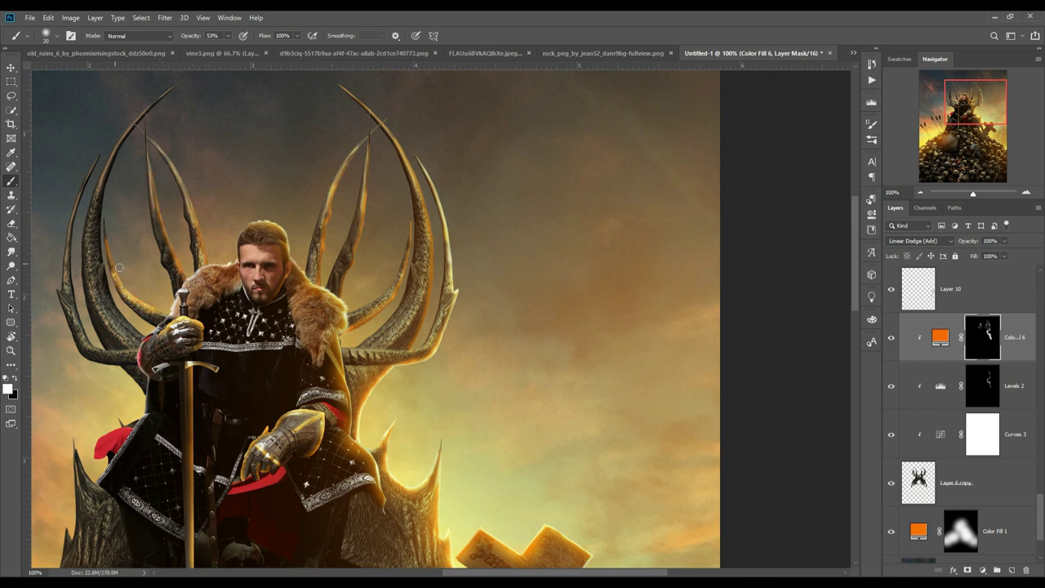
mouse_move(101, 278)
mouse_down()
mouse_move(152, 347)
mouse_move(103, 270)
mouse_move(100, 176)
mouse_move(127, 167)
mouse_move(167, 91)
mouse_up()
mouse_move(81, 360)
mouse_down()
mouse_move(142, 395)
mouse_move(74, 343)
mouse_move(75, 198)
mouse_up()
drag(85, 160, 72, 286)
key(v)
key(ctrl+minus)
key(ctrl+minus)
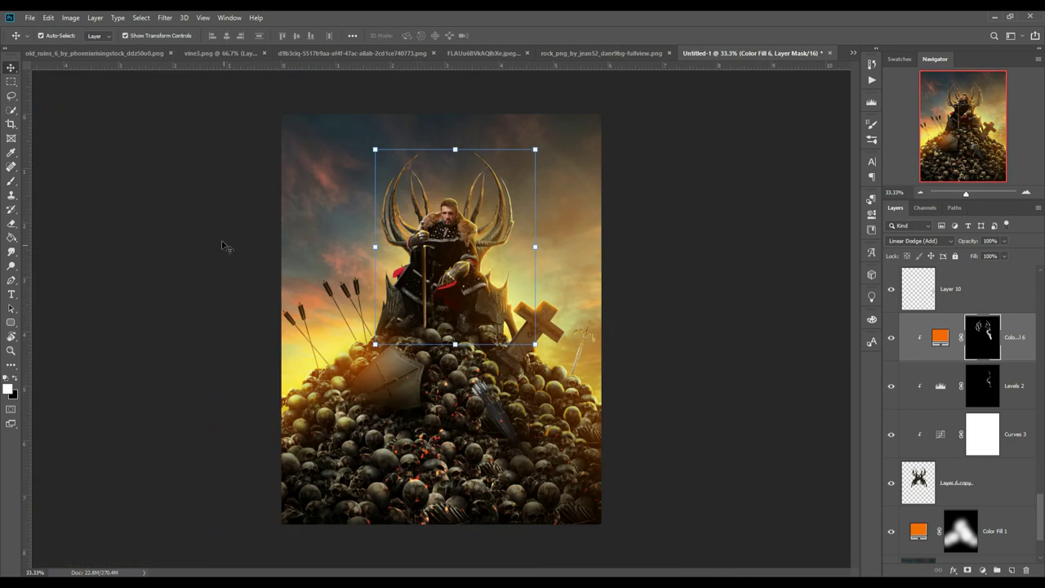
Delete Layer 2 from the top of the stack.
scroll(1014, 304, up, 5)
click(1015, 304)
key(Delete)
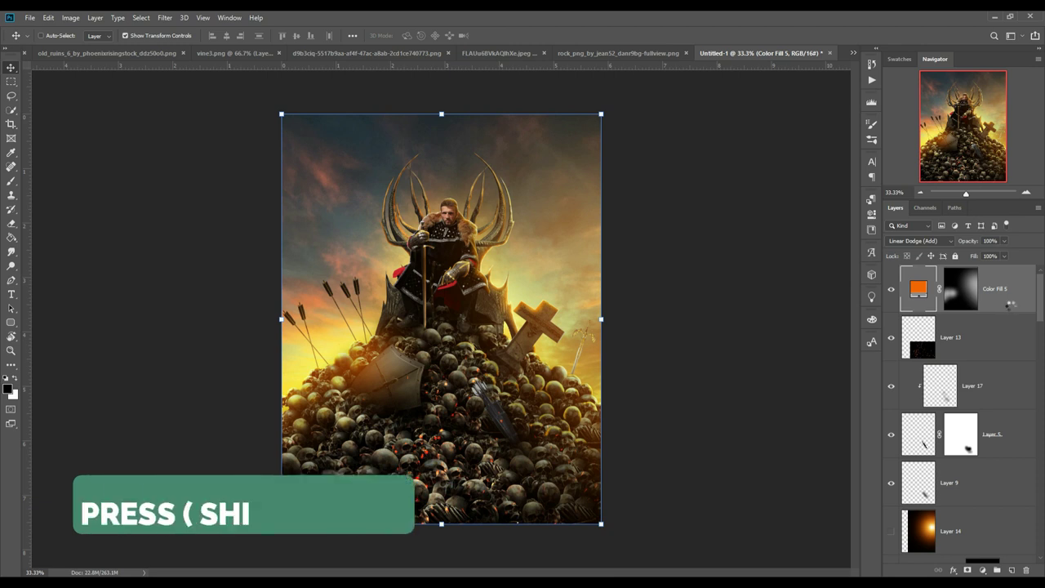
Stamp all visible layers into a new smart-object layer and open the Camera Raw Filter.
key(ctrl+shift+alt+e)
right_click(1008, 300)
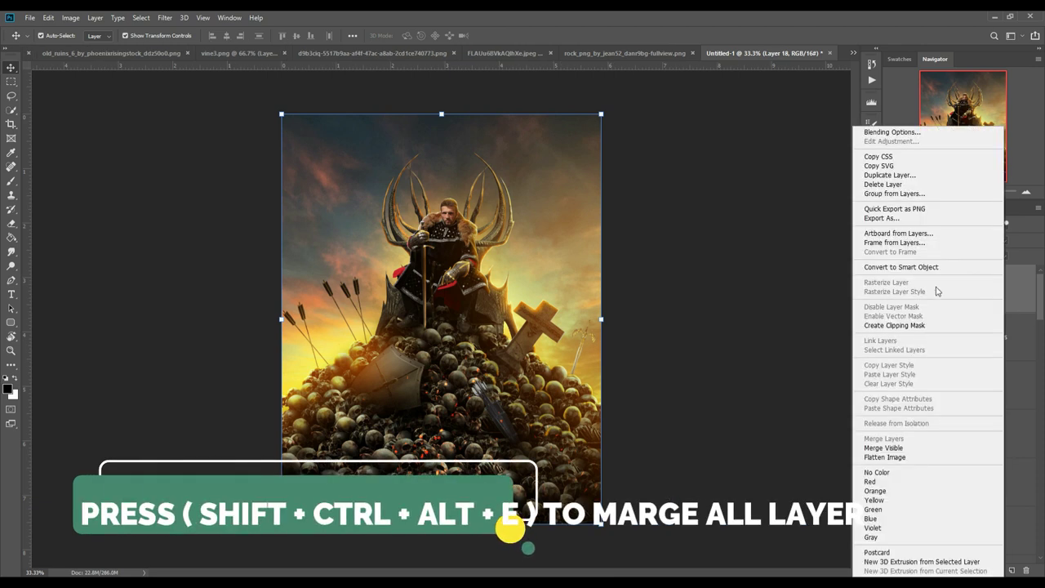
key(Escape)
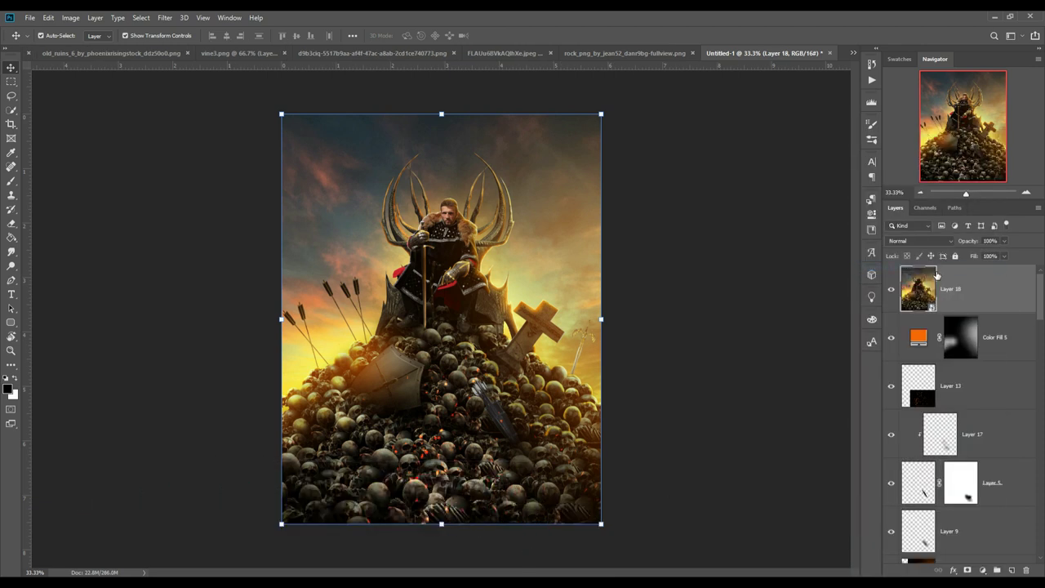
click(165, 17)
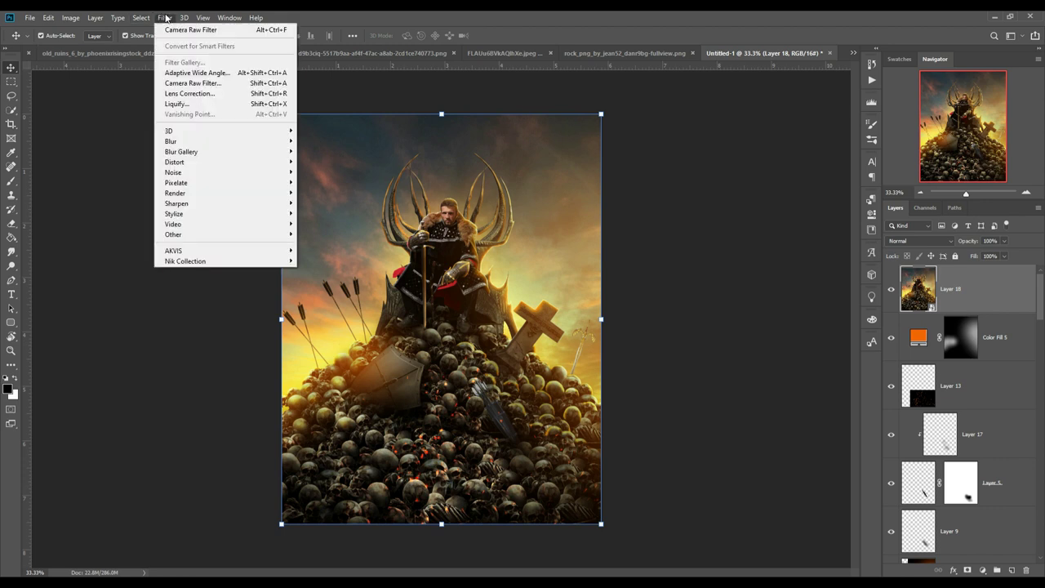
click(187, 77)
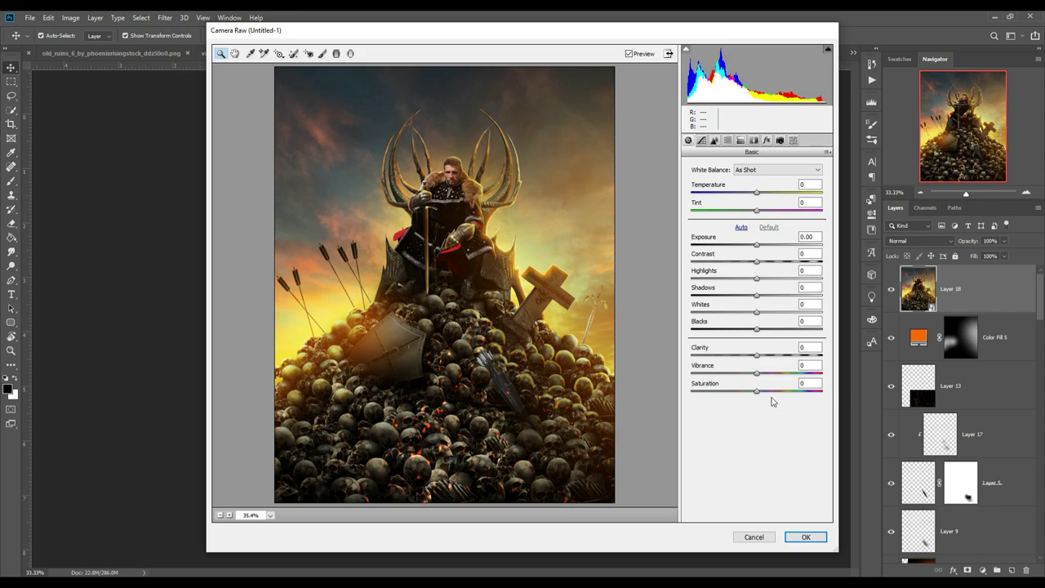
Set the Parametric tone curve to Highlights +29, Lights +18, Darks -13 with a Shadows tweak.
click(701, 139)
drag(757, 372, 751, 373)
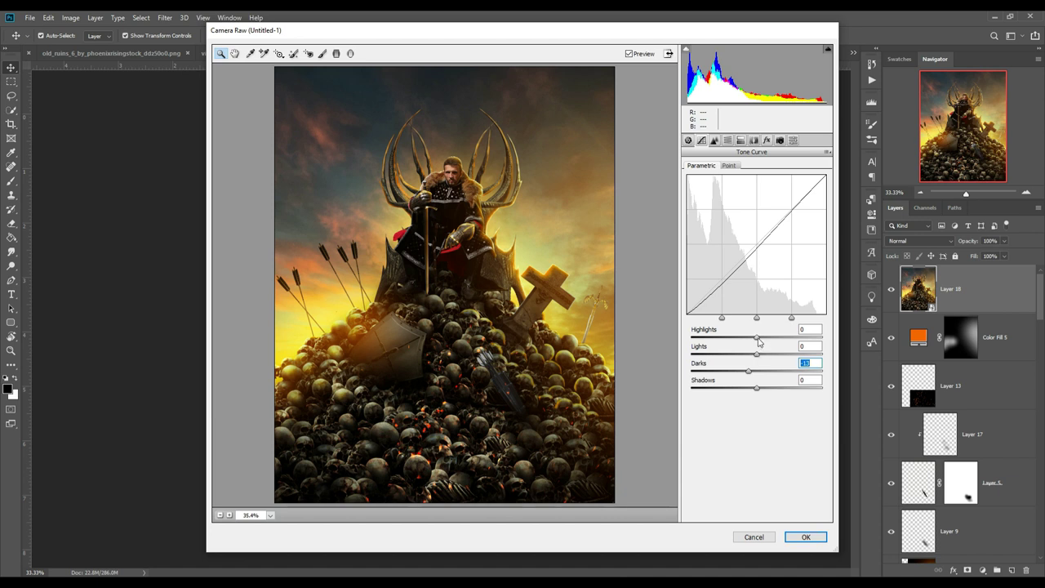
mouse_move(759, 343)
mouse_down()
mouse_move(781, 337)
mouse_move(771, 358)
mouse_up()
key(Tab)
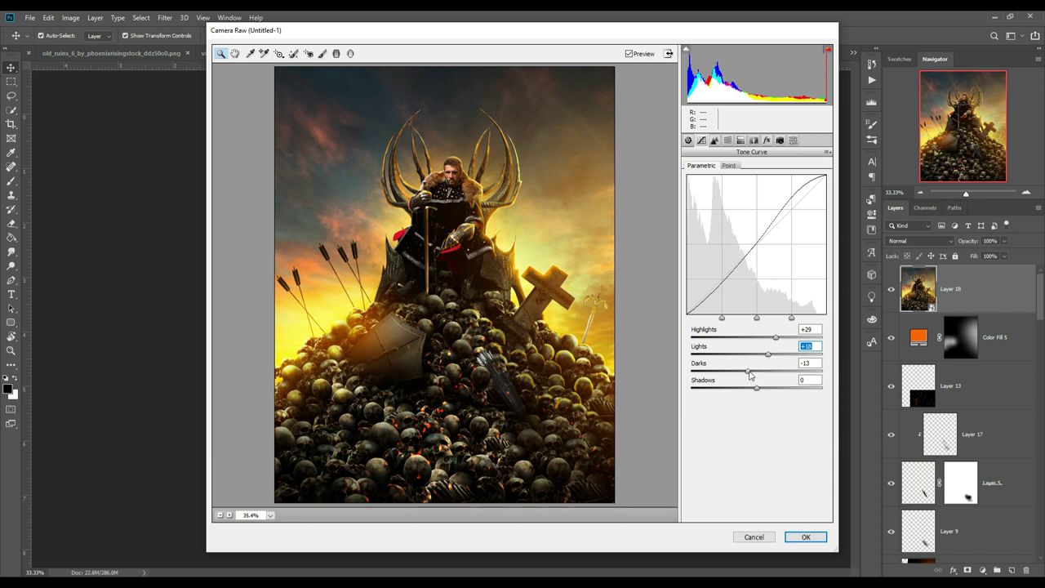
drag(758, 391, 765, 388)
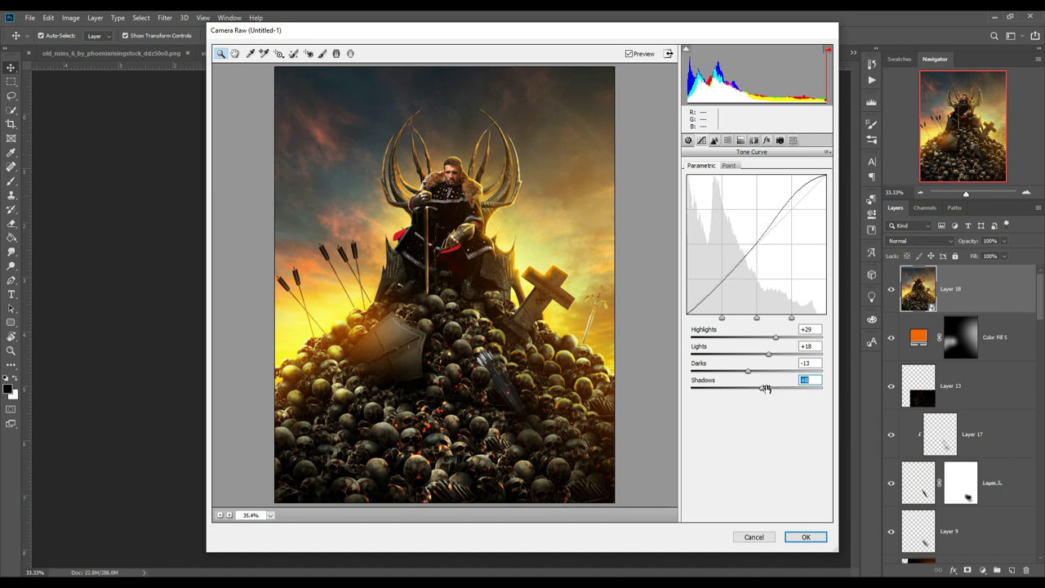
click(727, 141)
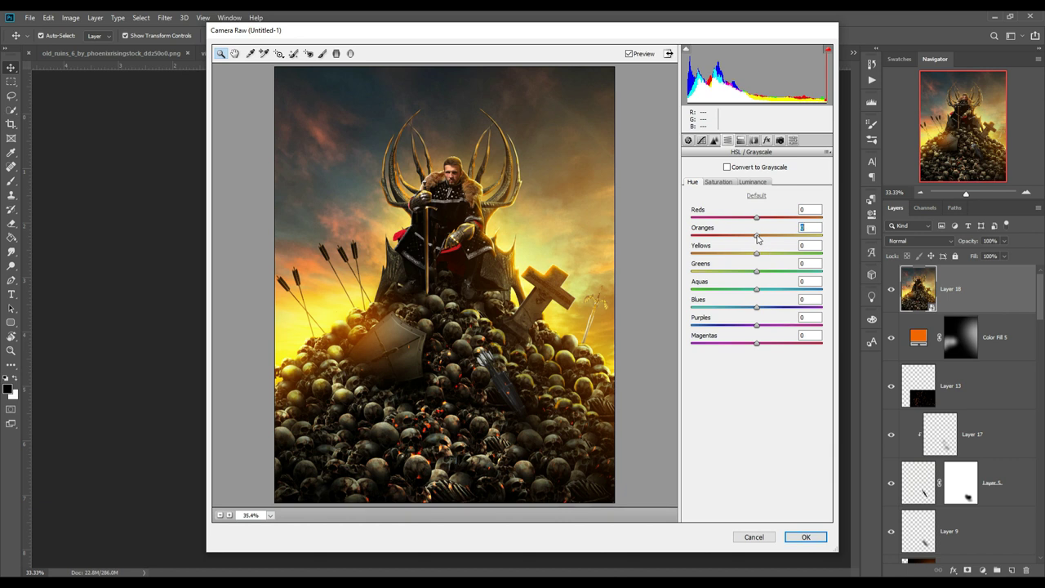
Shift Oranges hue to -24 and Yellows to -29; raise Blues saturation to +100, Aquas +52.
mouse_move(757, 256)
mouse_down()
mouse_move(722, 262)
mouse_move(770, 239)
mouse_move(742, 237)
mouse_up()
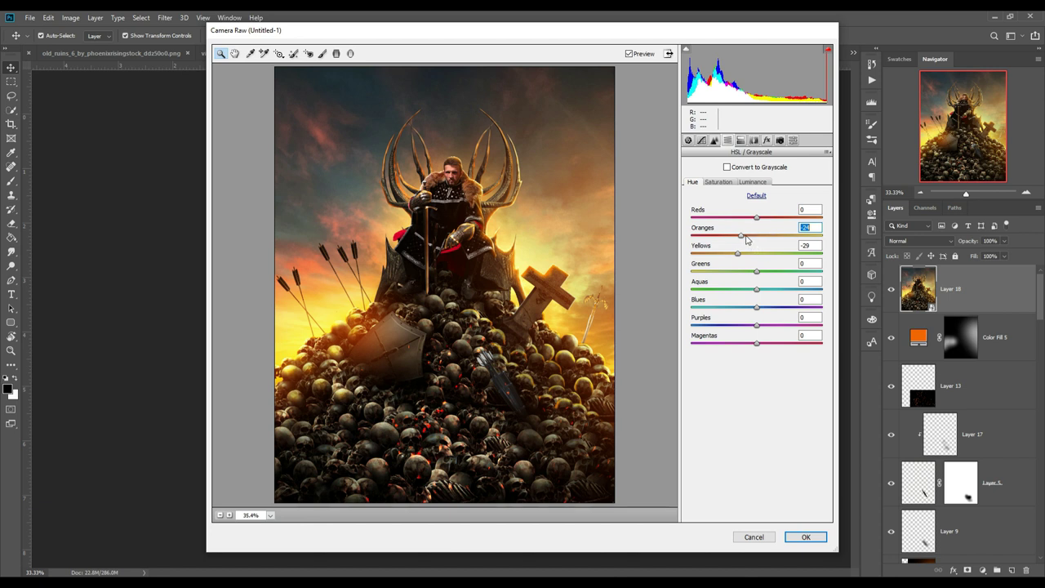
click(719, 181)
drag(758, 308, 826, 310)
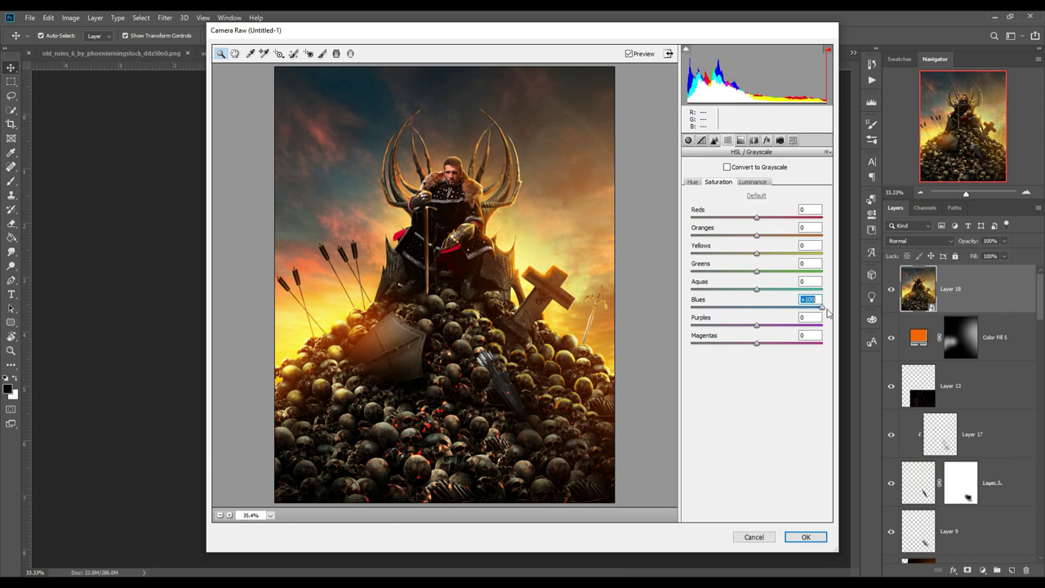
drag(760, 292, 793, 299)
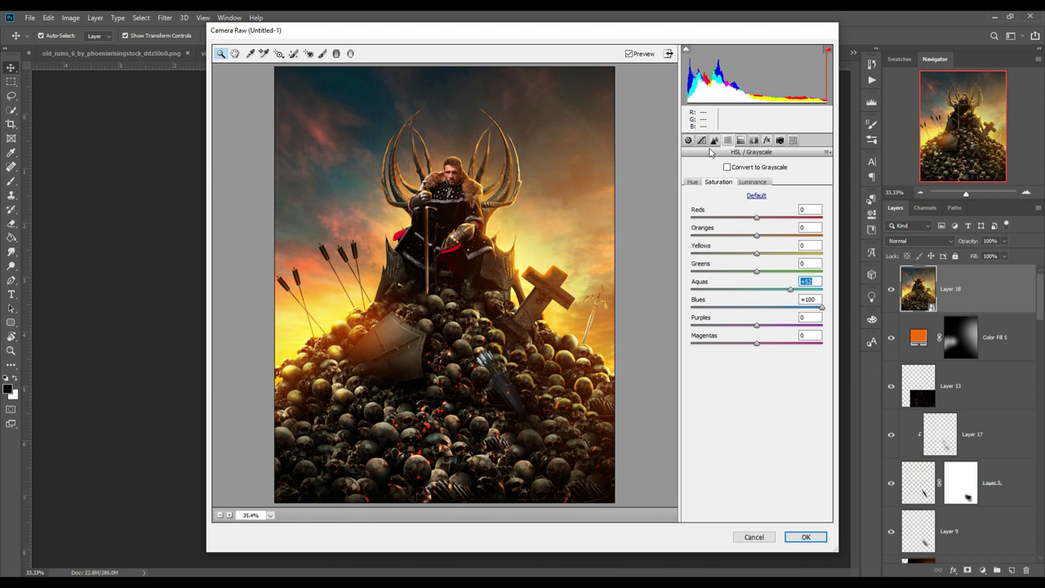
click(741, 140)
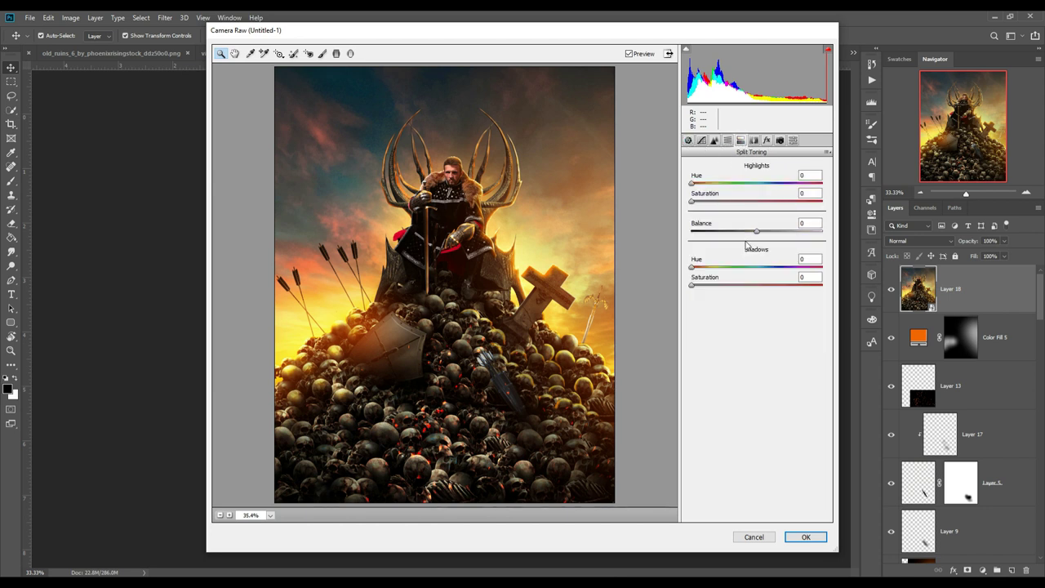
Split-tone highlights to hue 41, saturation 13 and shadows to hue 218, then apply the filter.
drag(695, 186, 706, 187)
drag(693, 202, 709, 203)
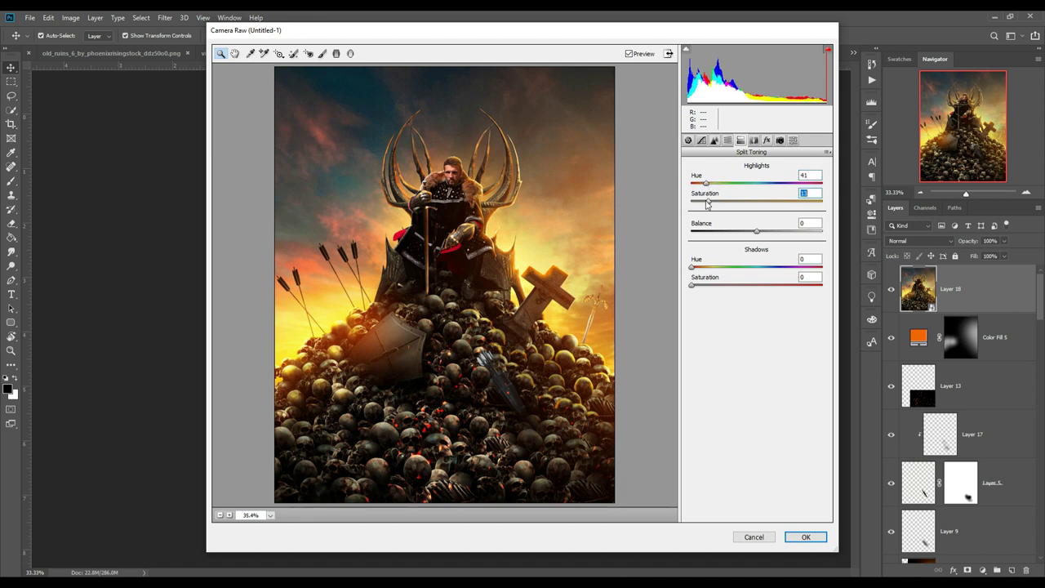
mouse_move(693, 270)
mouse_down()
mouse_move(784, 270)
mouse_move(772, 272)
mouse_up()
drag(692, 286, 715, 287)
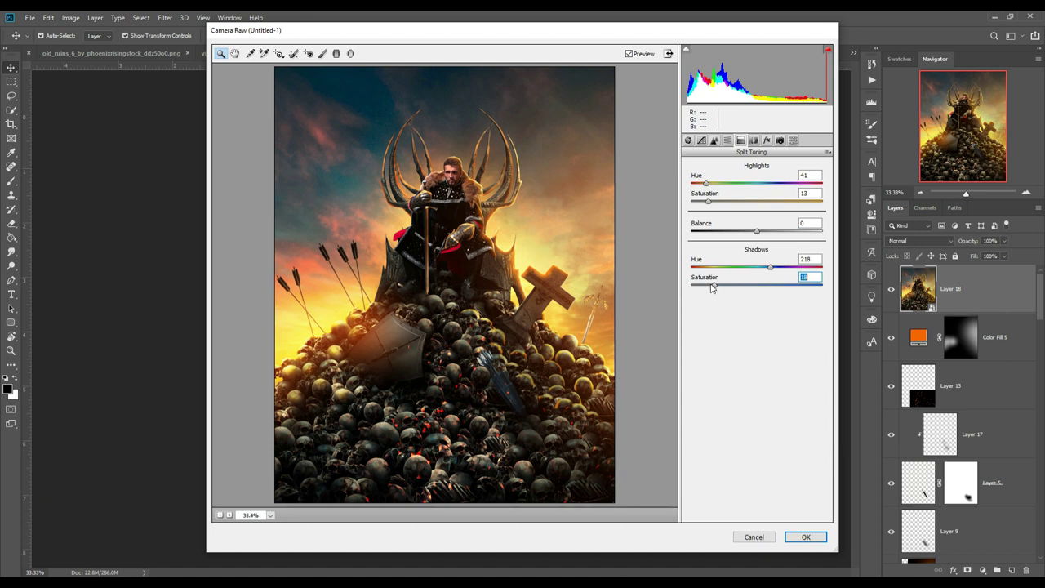
click(688, 140)
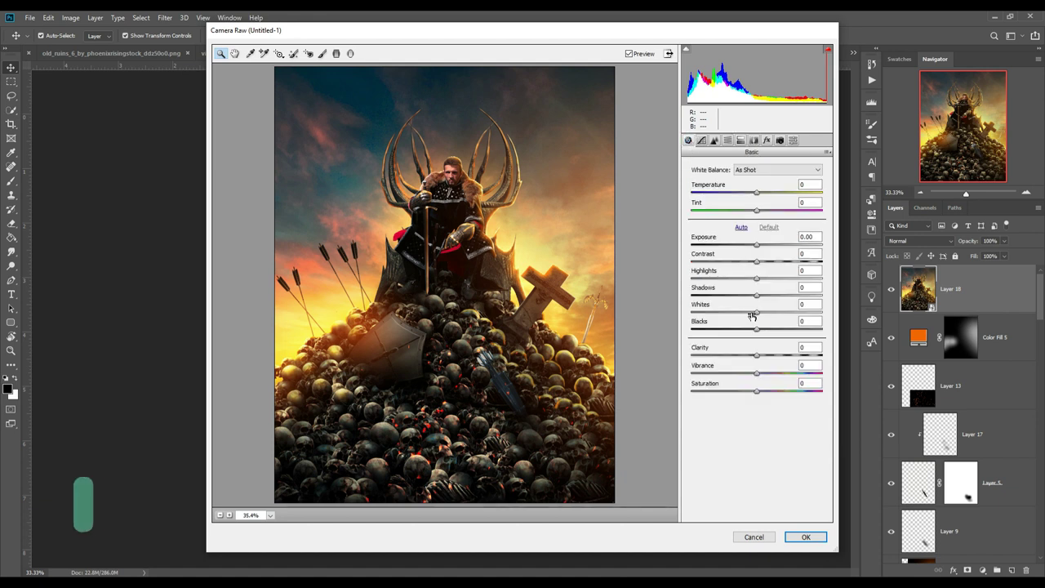
click(800, 539)
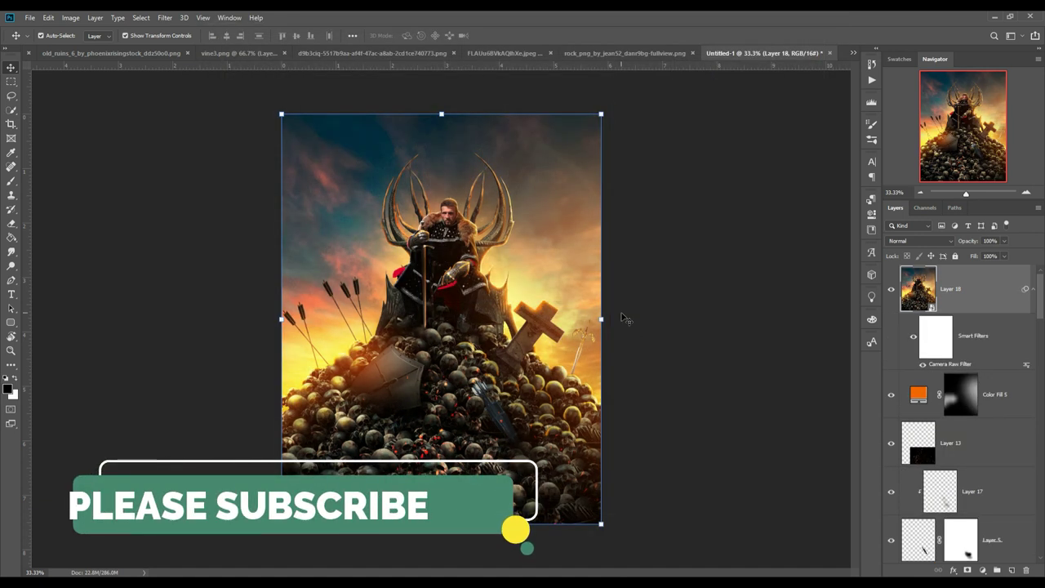